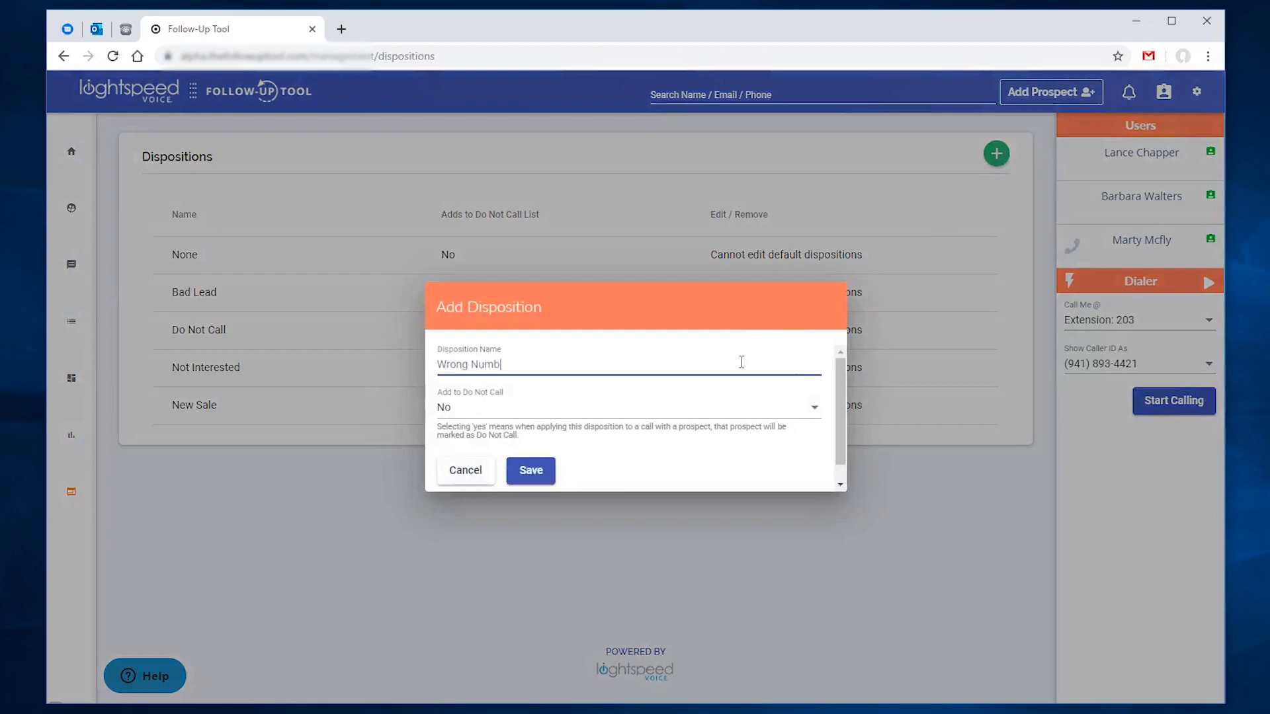
Step: Save the 'Wrong Number' disposition with Add to Do Not Call set to Yes, then start calling
{"action": "type", "text": "er"}
{"action": "left_click", "coordinate": [721, 412]}
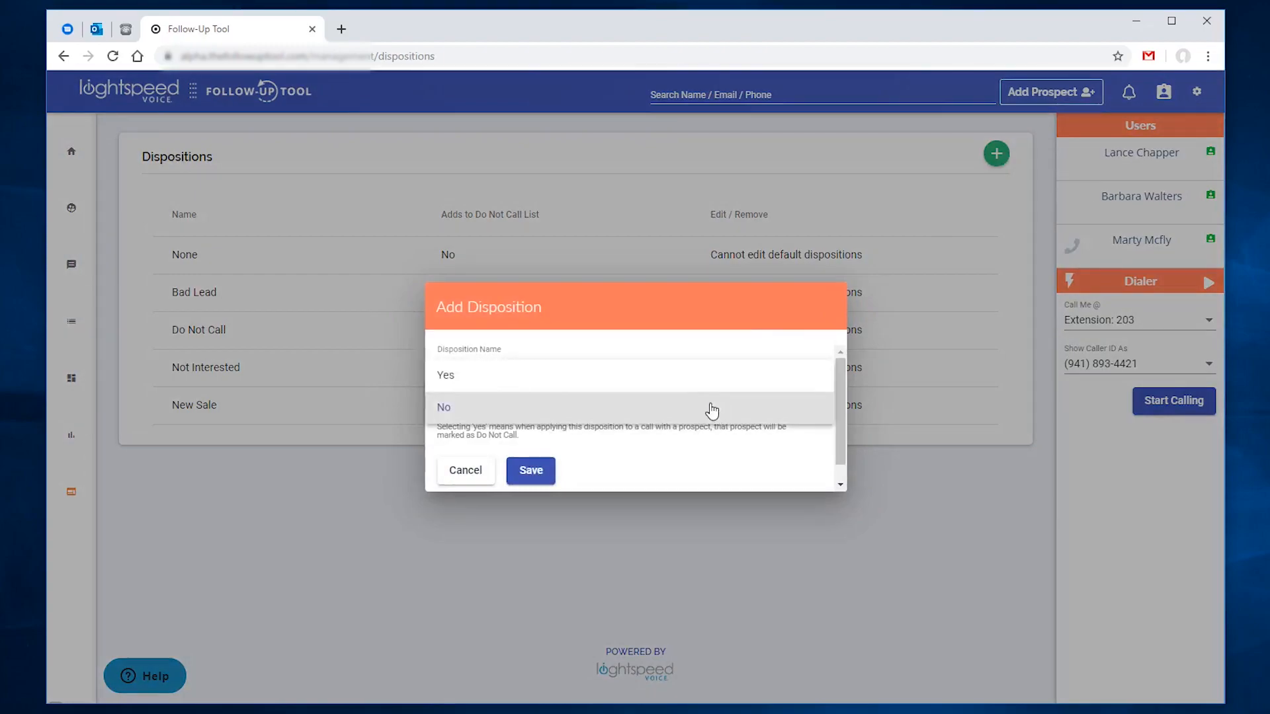
{"action": "left_click", "coordinate": [685, 383]}
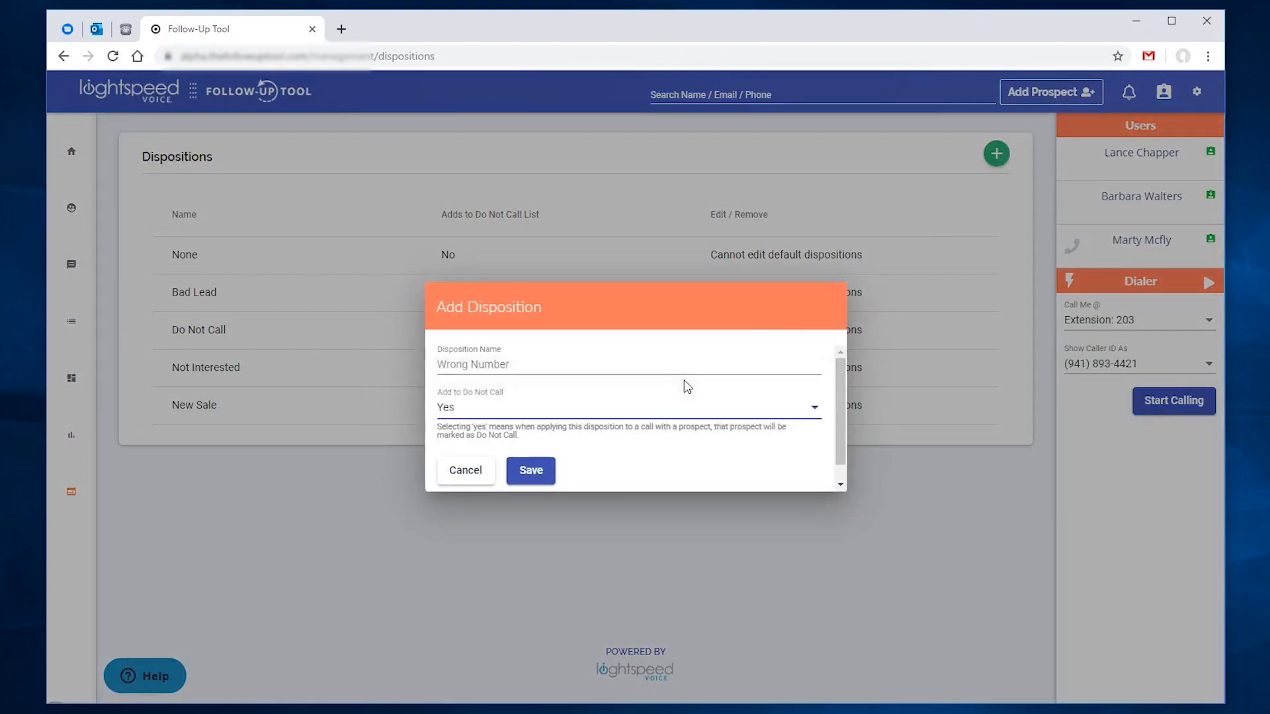
{"action": "left_click", "coordinate": [531, 471]}
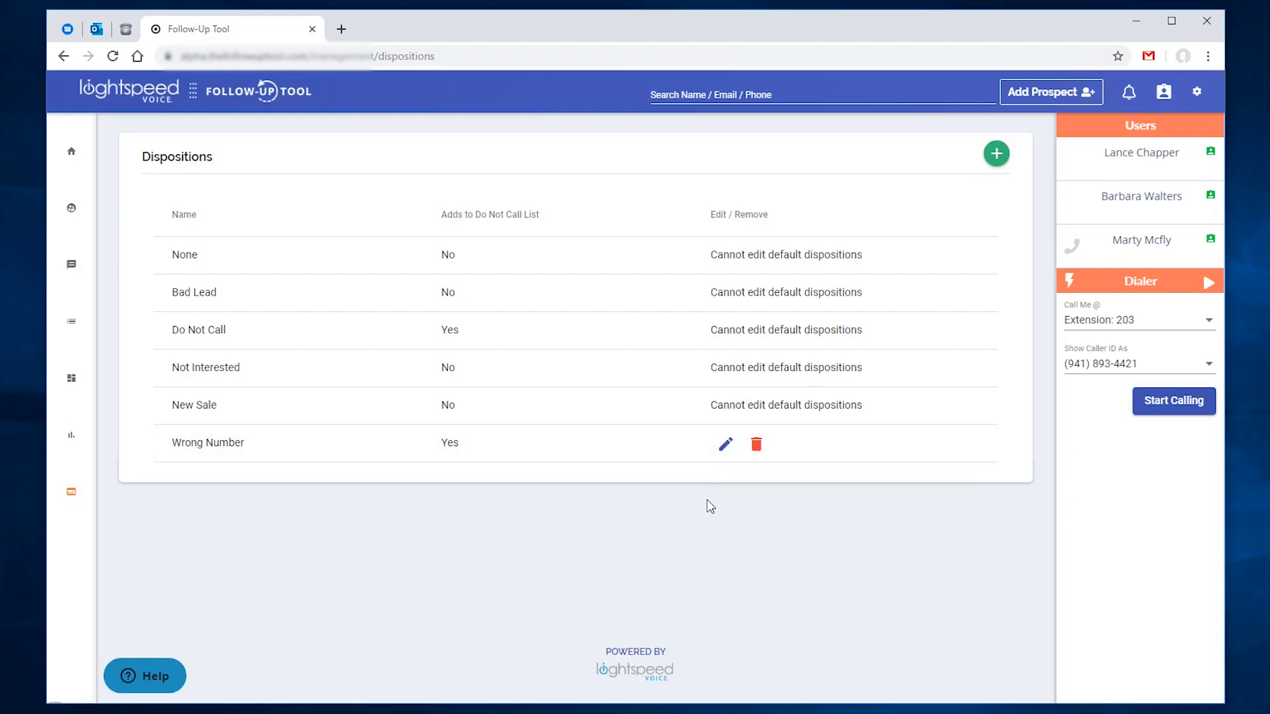
{"action": "left_click", "coordinate": [1158, 405]}
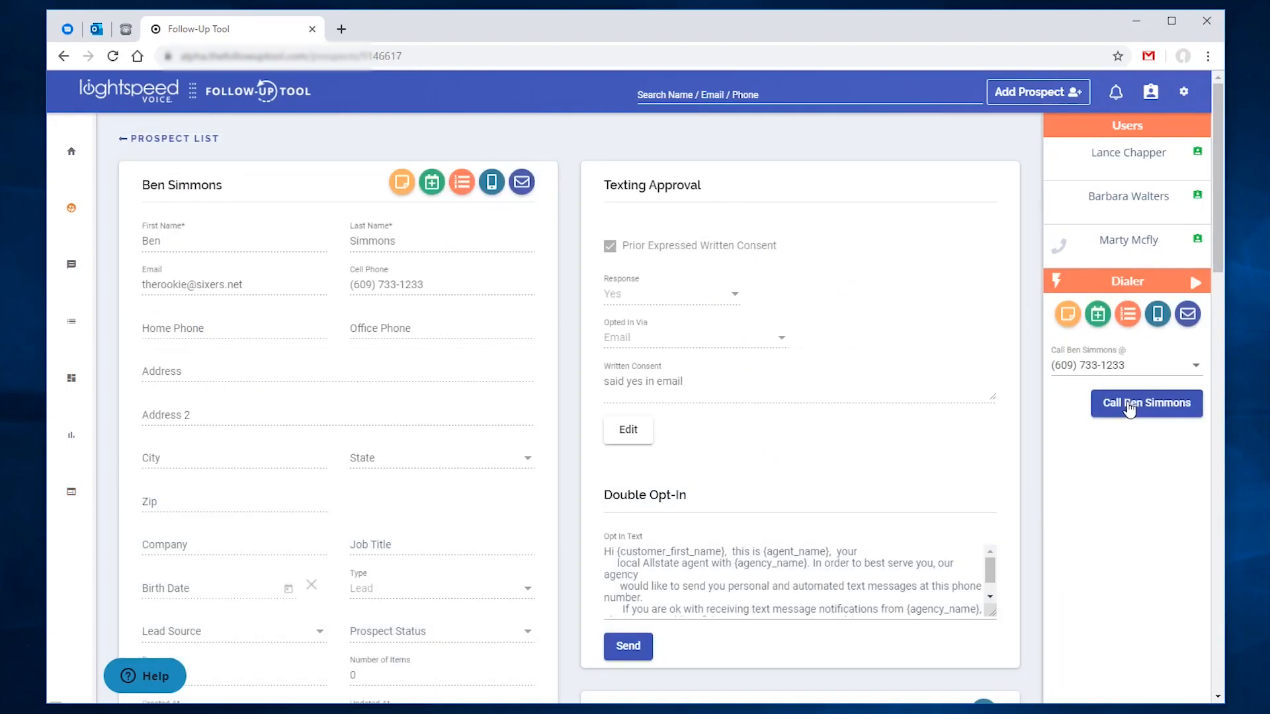
Step: Call the prospect, hang up, and save the call with the Wrong Number disposition
{"action": "left_click", "coordinate": [1131, 408]}
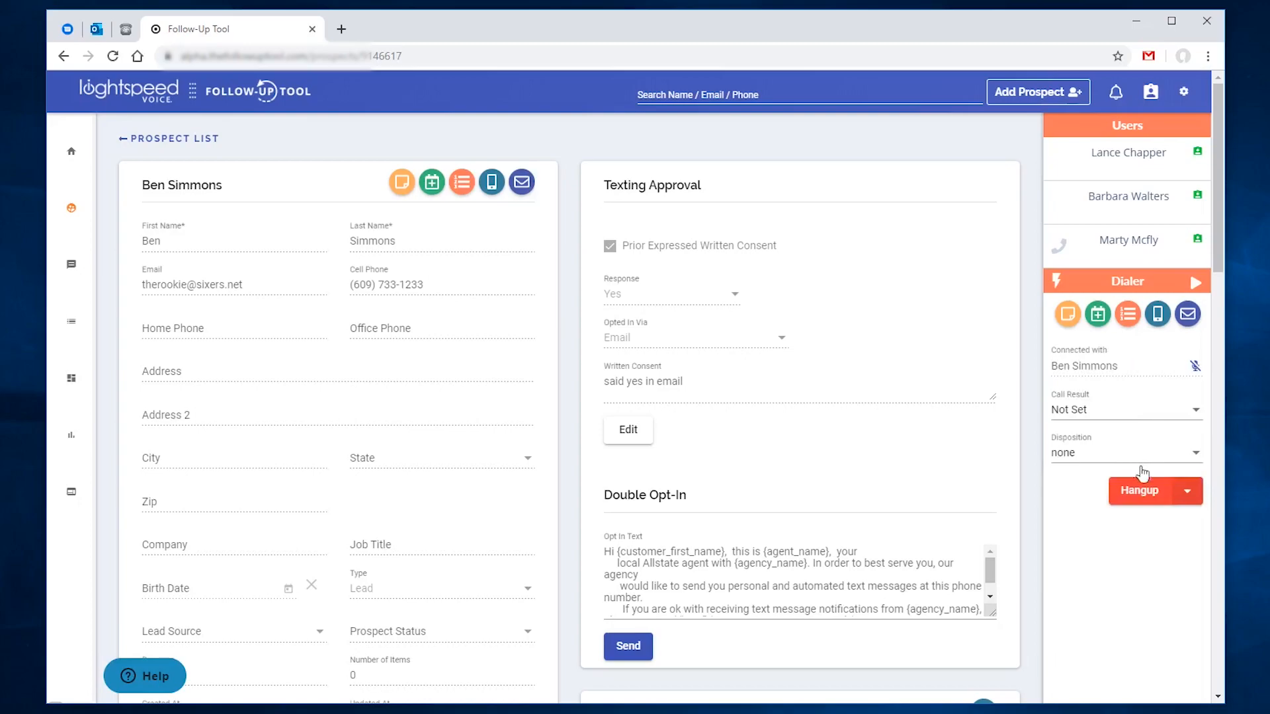
{"action": "left_click", "coordinate": [1145, 501]}
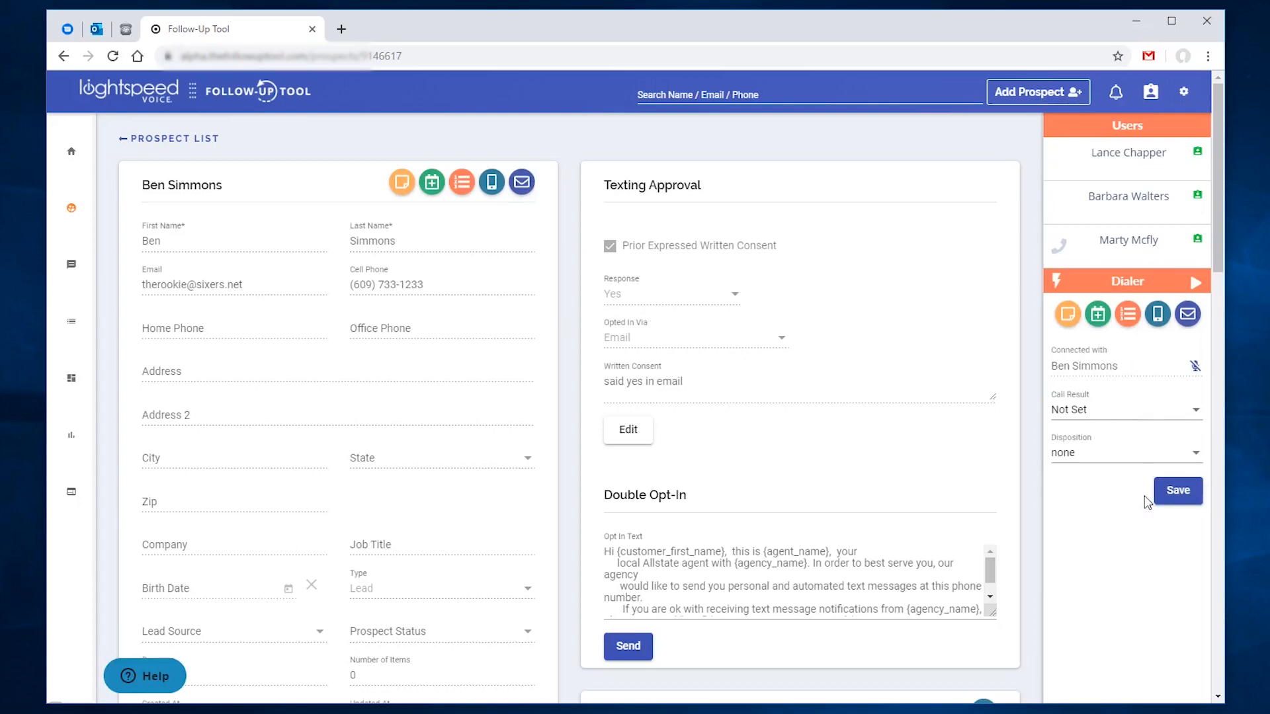
{"action": "left_click", "coordinate": [1140, 458]}
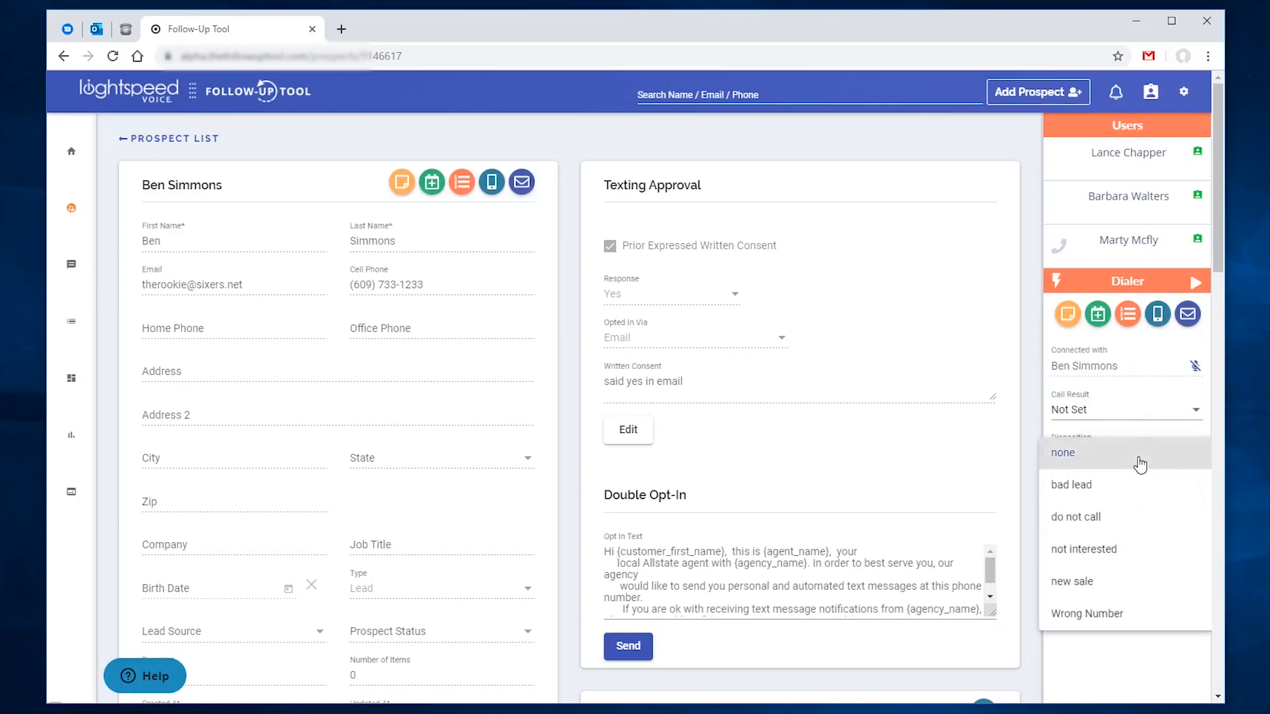
{"action": "left_click", "coordinate": [1110, 615]}
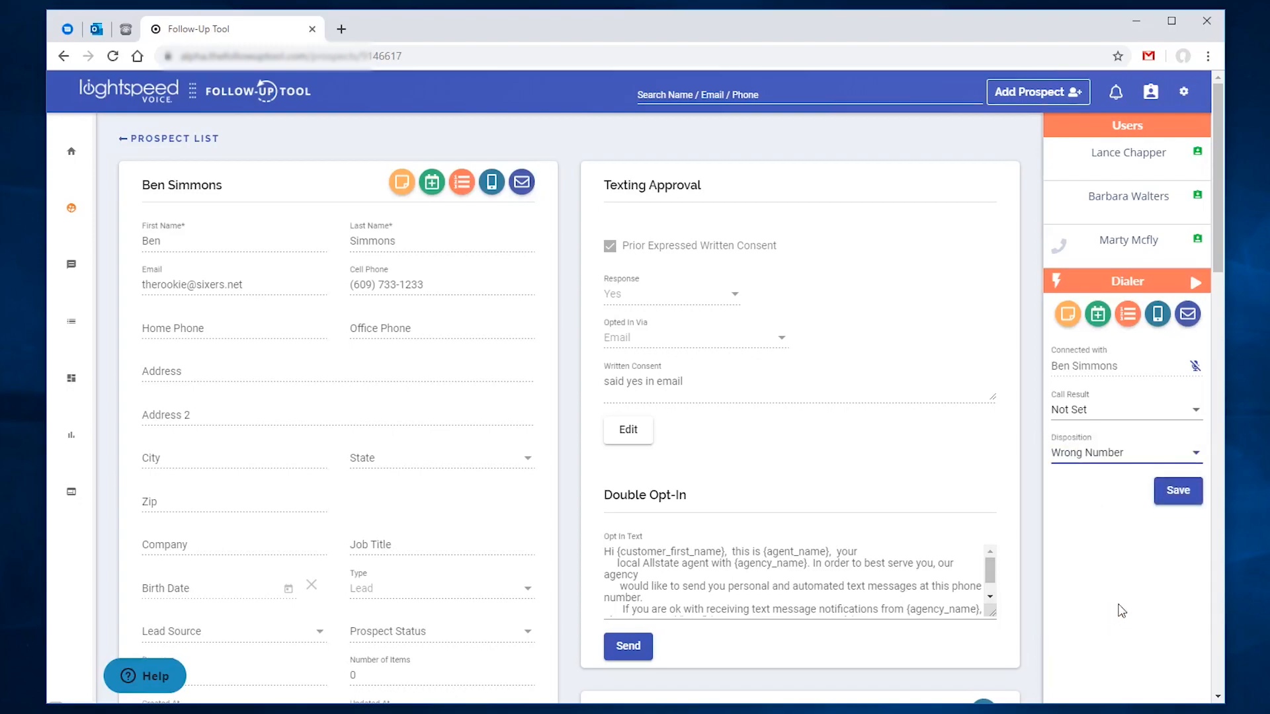
{"action": "left_click", "coordinate": [1171, 495]}
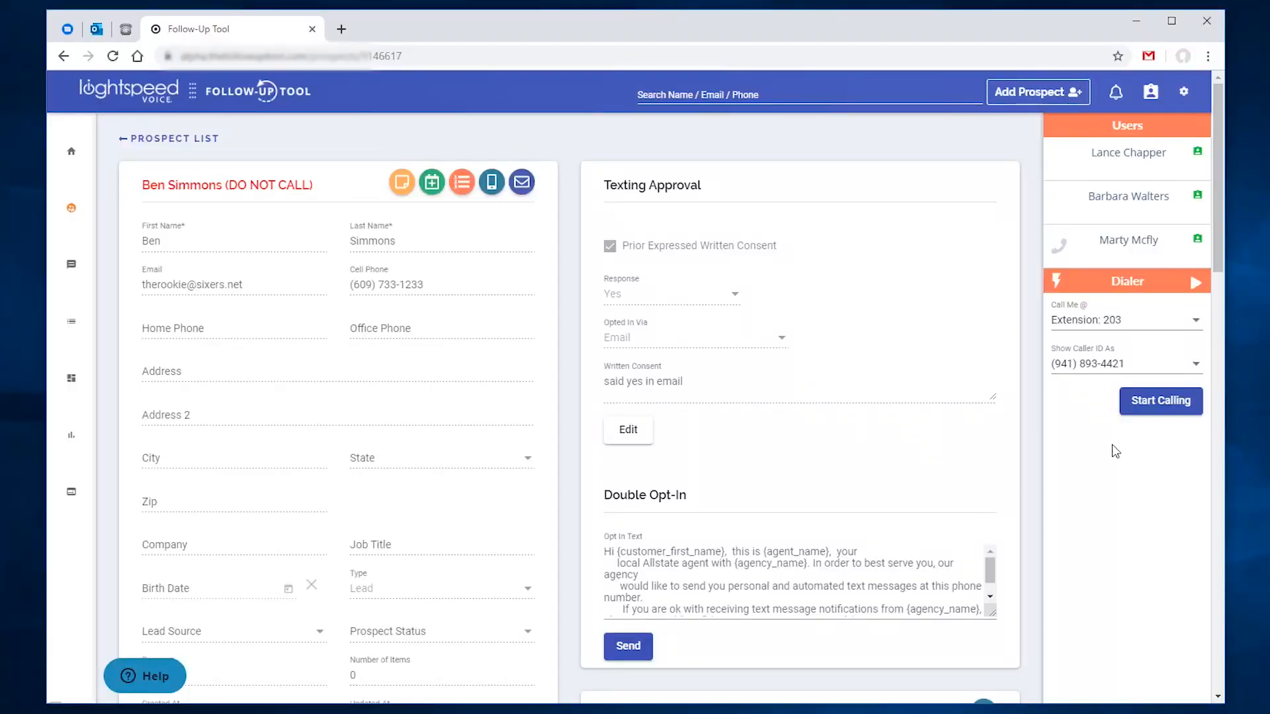
Step: Open the Default signature under Settings > Custom Signatures
{"action": "left_click", "coordinate": [1184, 91]}
{"action": "left_click", "coordinate": [1088, 214]}
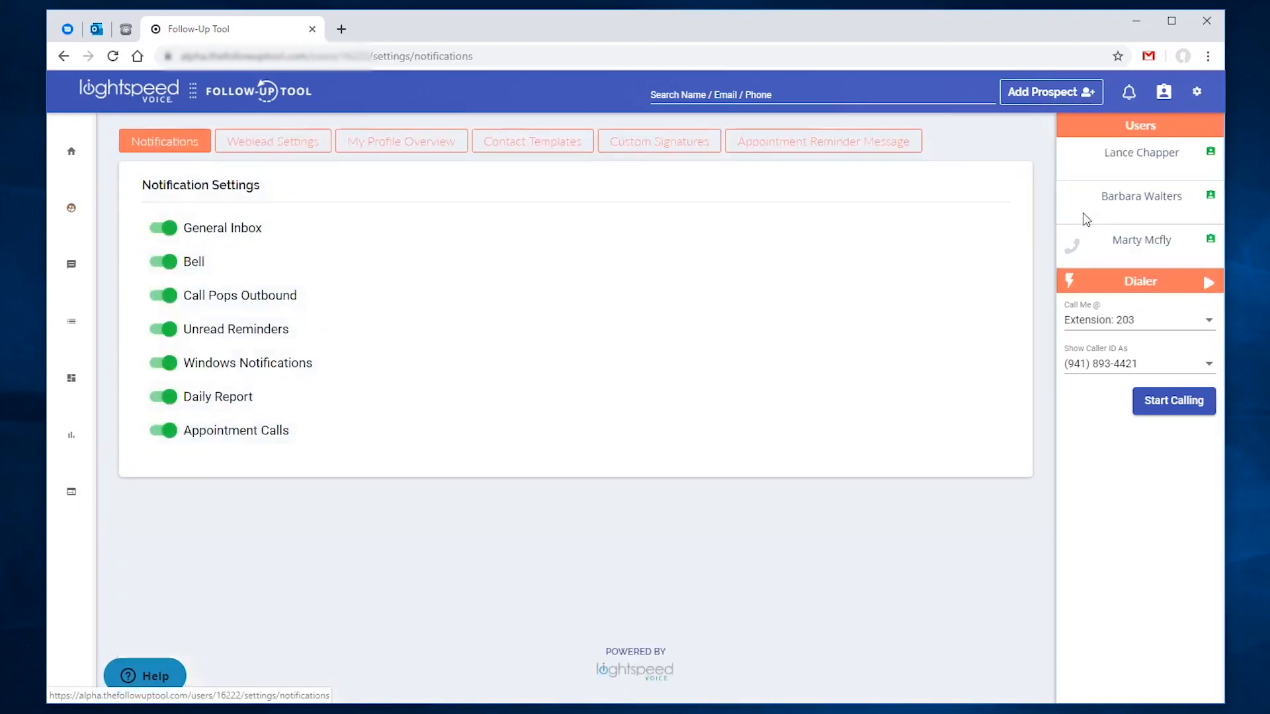
{"action": "left_click", "coordinate": [694, 146]}
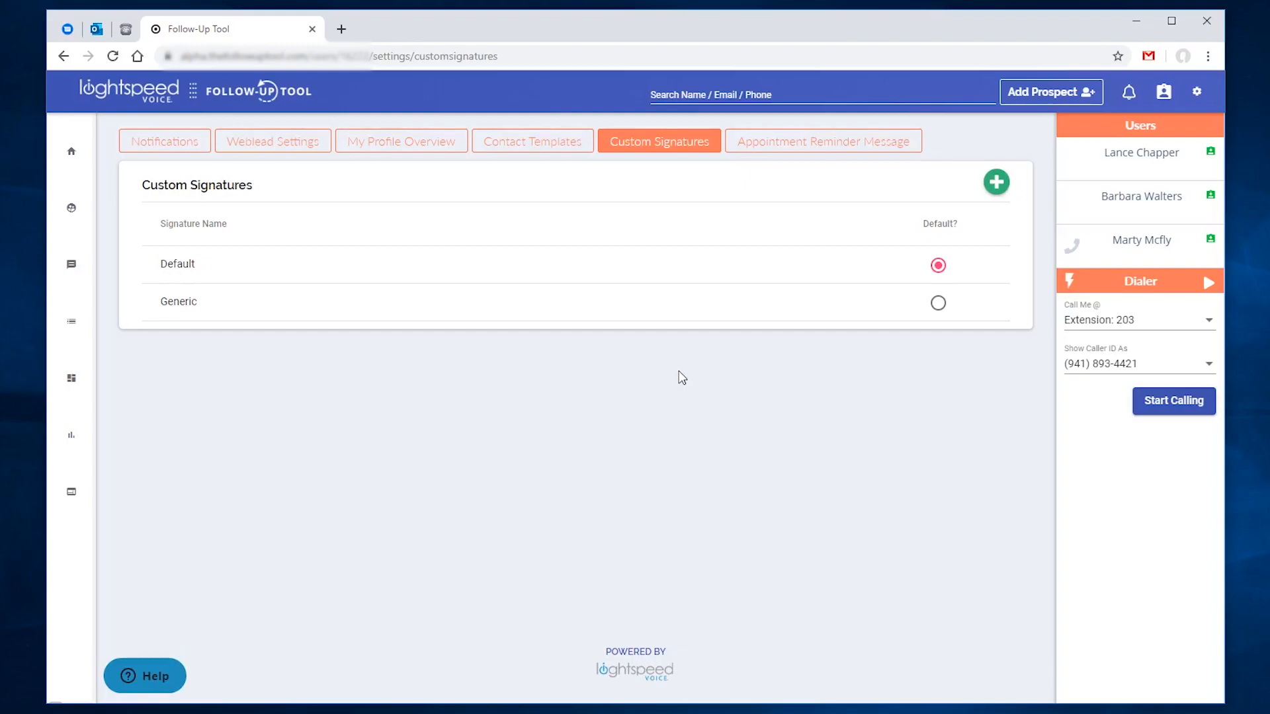
{"action": "left_click", "coordinate": [660, 269]}
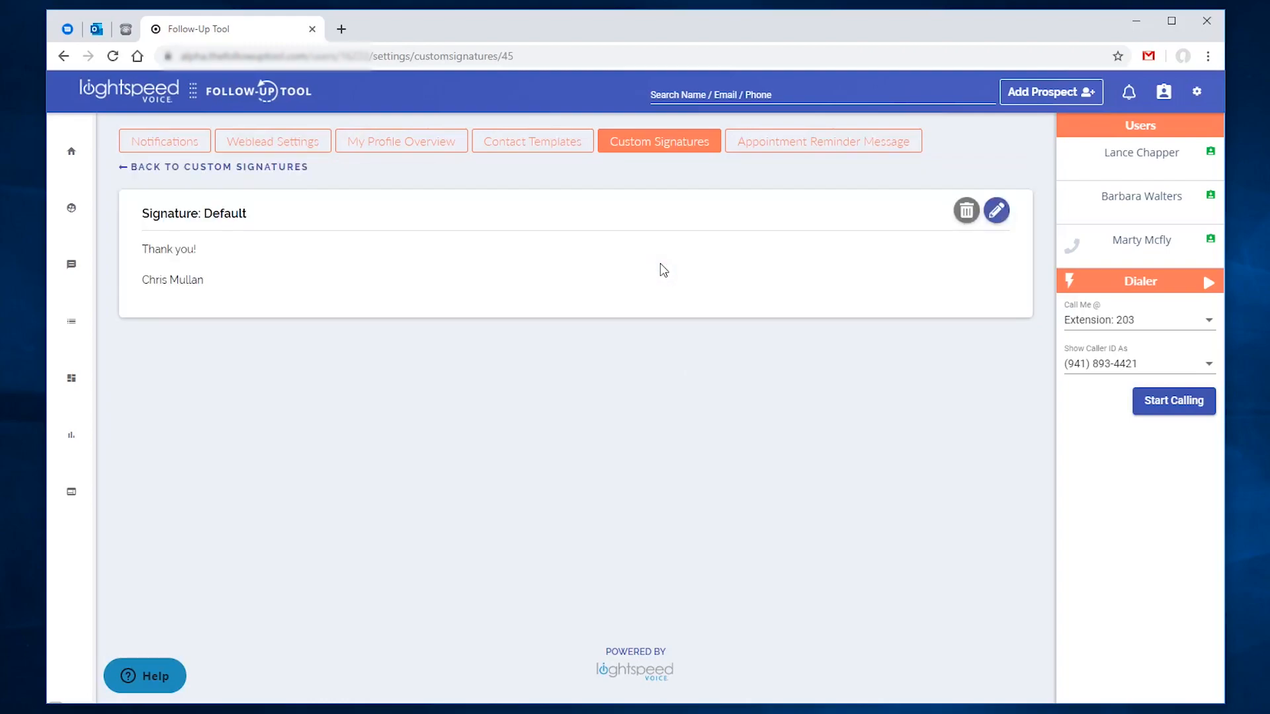
Step: Edit the signature and rename it 'Professional - Contact Information'
{"action": "left_click", "coordinate": [997, 210]}
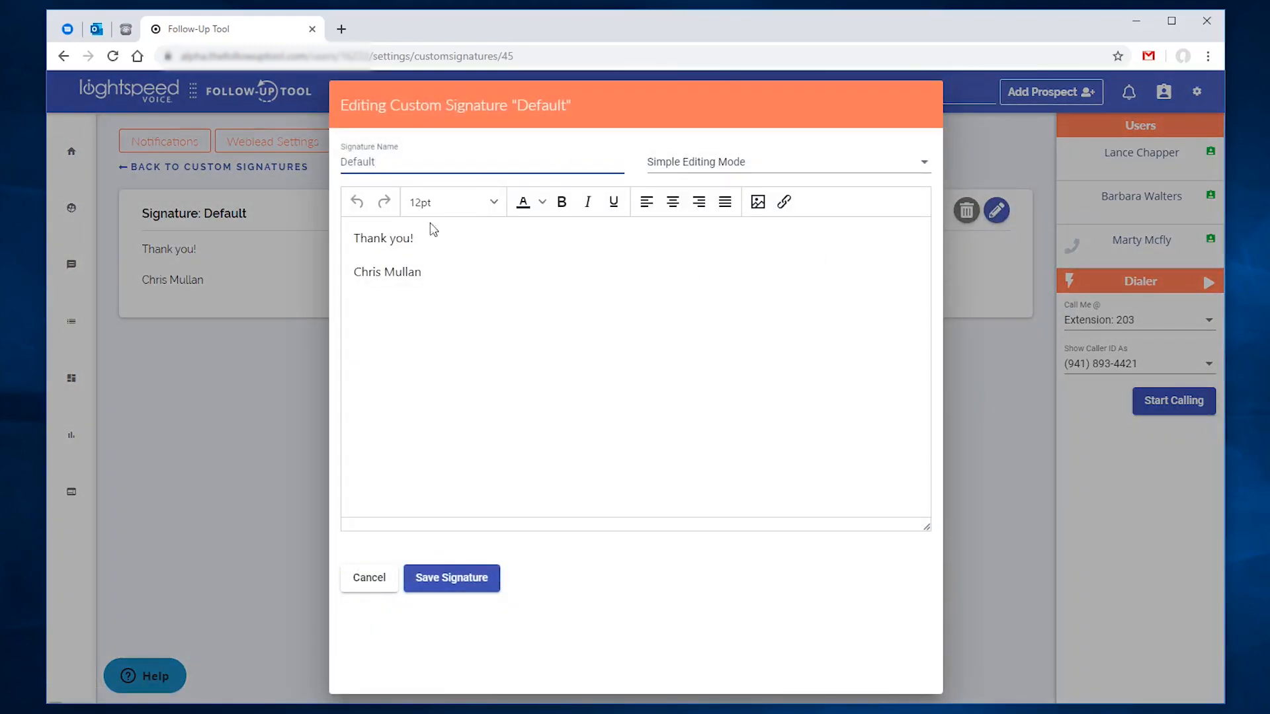
{"action": "double_click", "coordinate": [385, 164]}
{"action": "type", "text": "Professional - Contact Informa"}
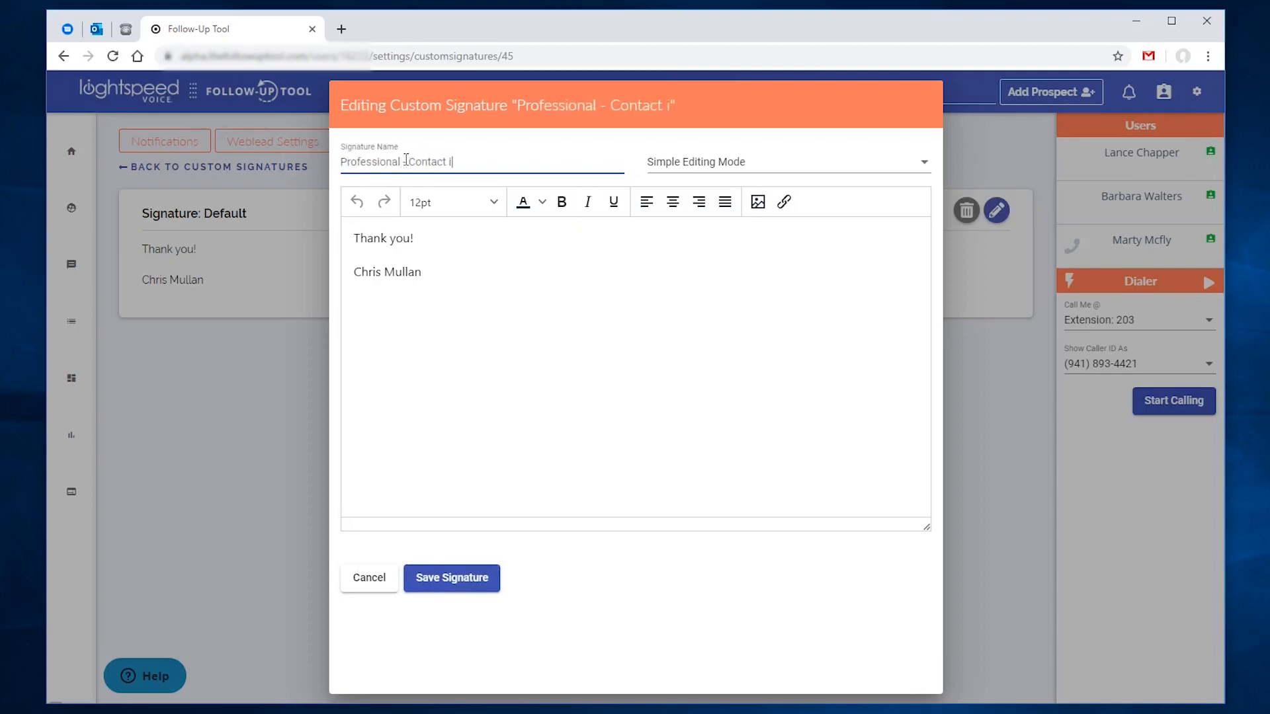
{"action": "type", "text": "tion"}
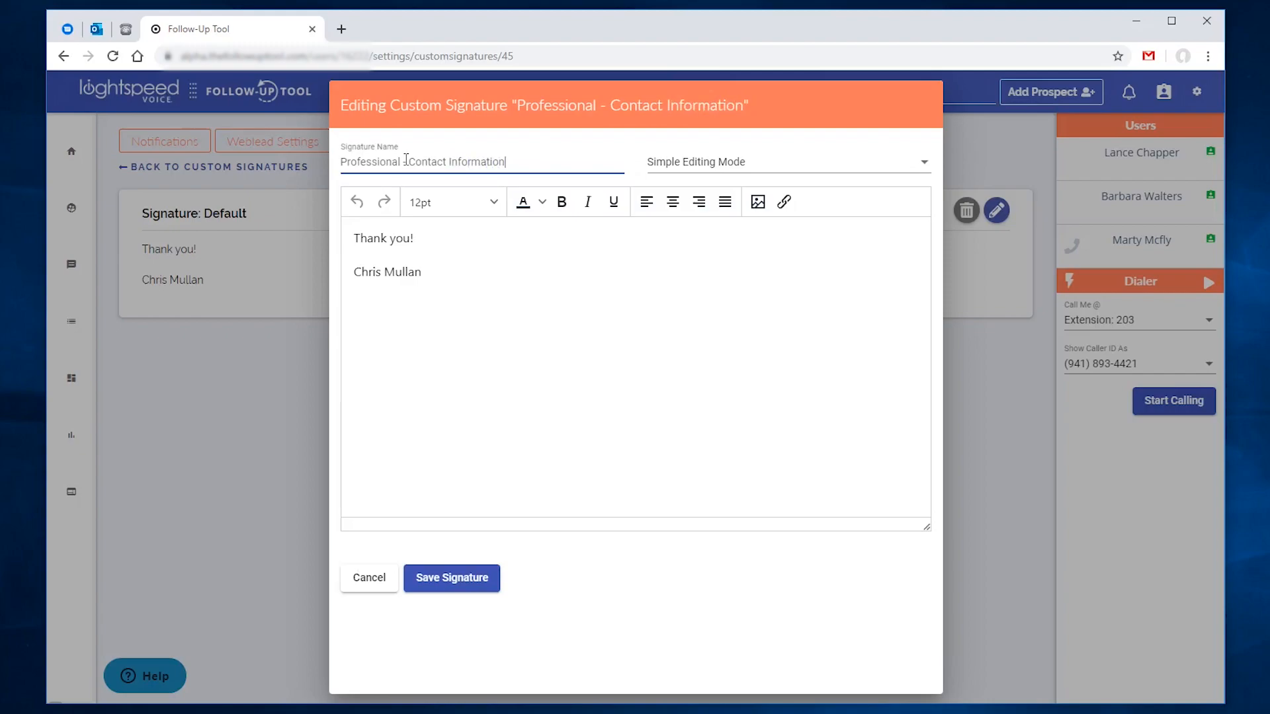
{"action": "left_click", "coordinate": [525, 278]}
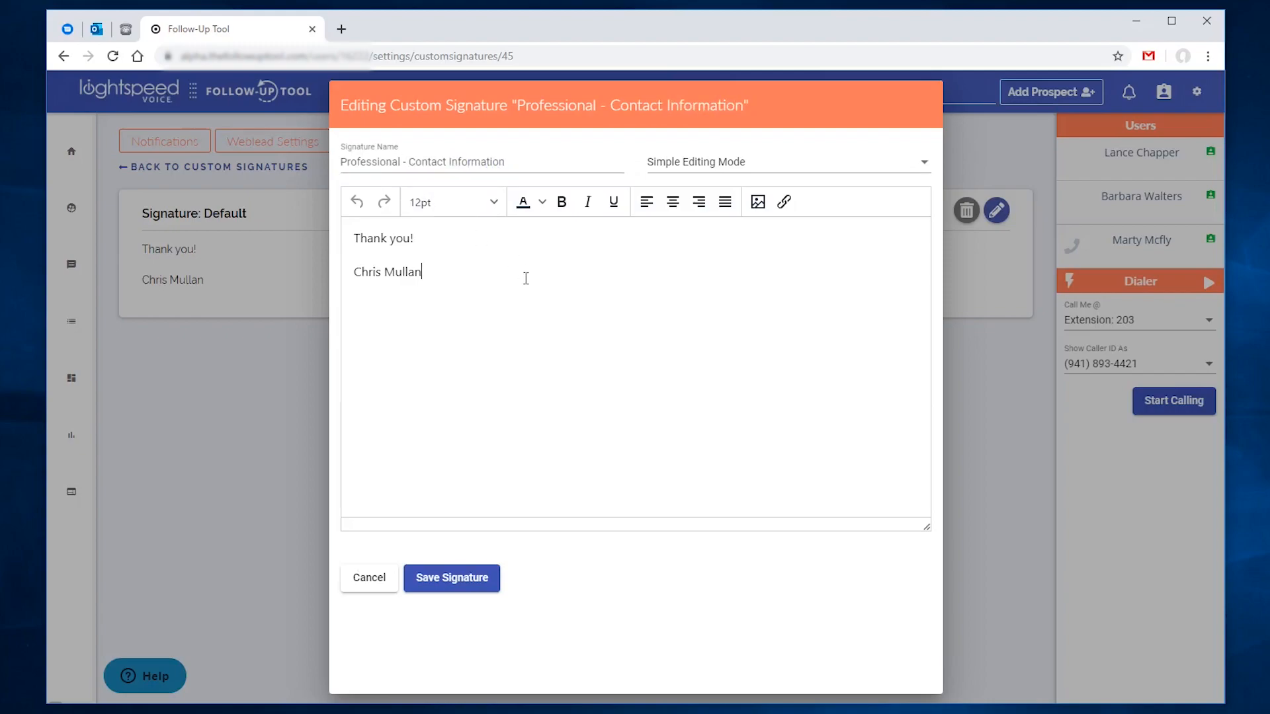
{"action": "left_click", "coordinate": [779, 166]}
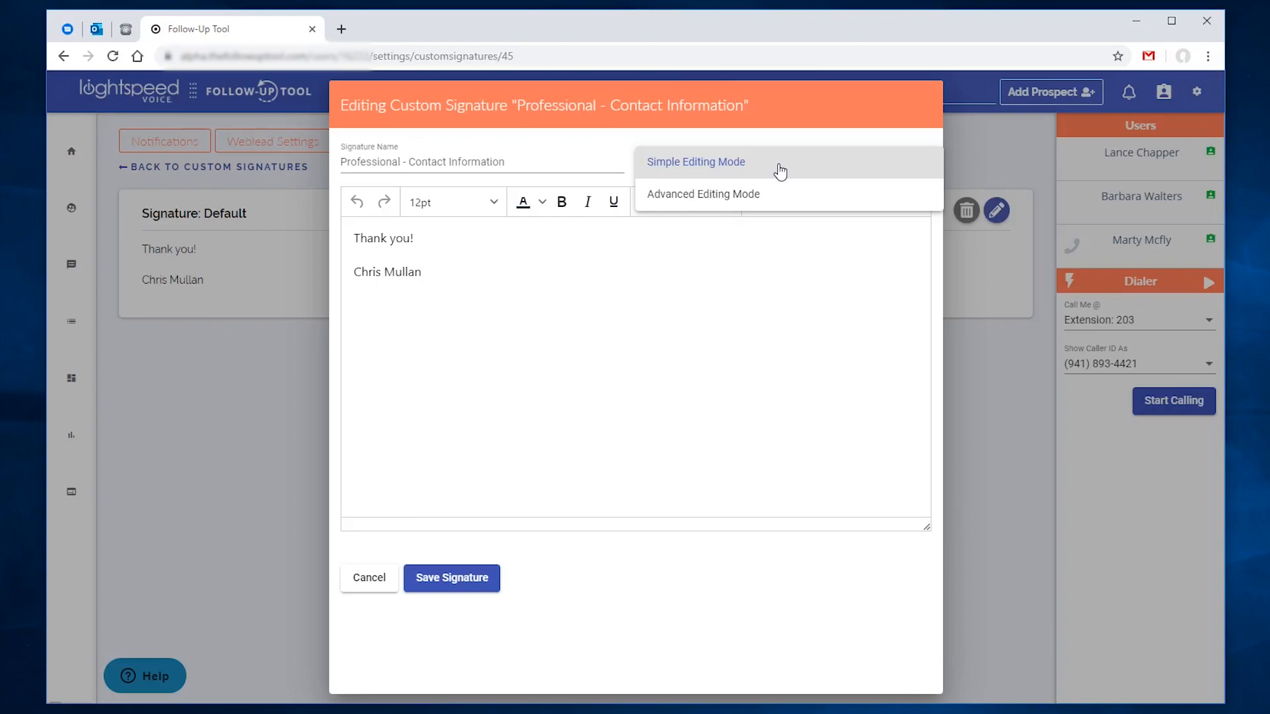
Step: Replace the exclamation mark after 'Thank you' with 'for choosing Lightspeed Voic'
{"action": "left_click", "coordinate": [573, 239]}
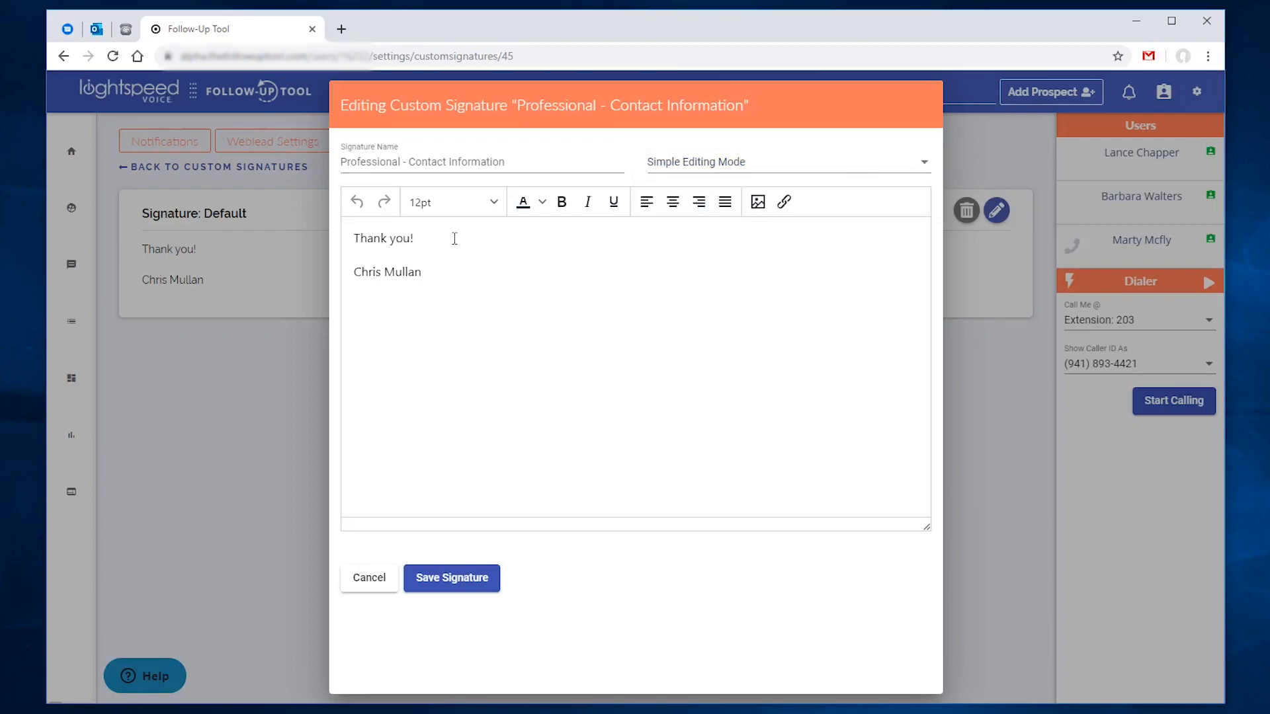
{"action": "left_click_drag", "start_coordinate": [454, 238], "coordinate": [411, 239]}
{"action": "type", "text": "for choosing Lightspeed Voice"}
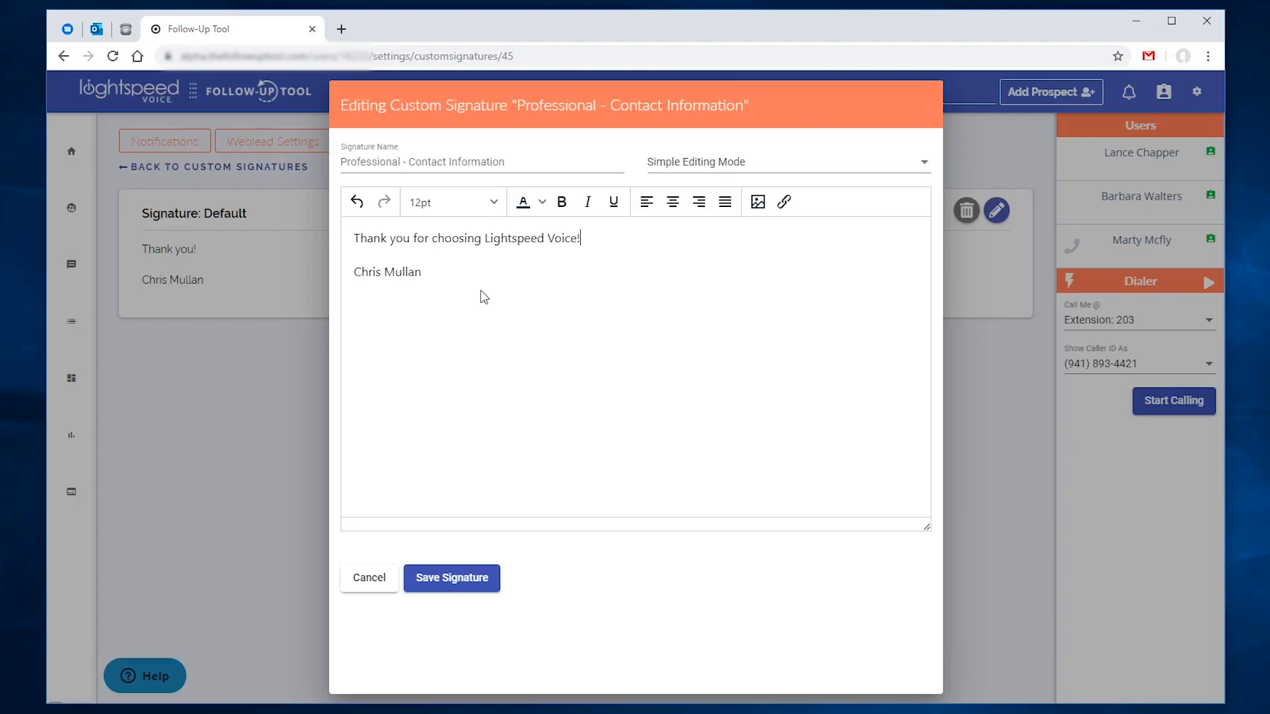
Step: Switch to Advanced Editing Mode and delete all of the old signature text
{"action": "left_click", "coordinate": [753, 160]}
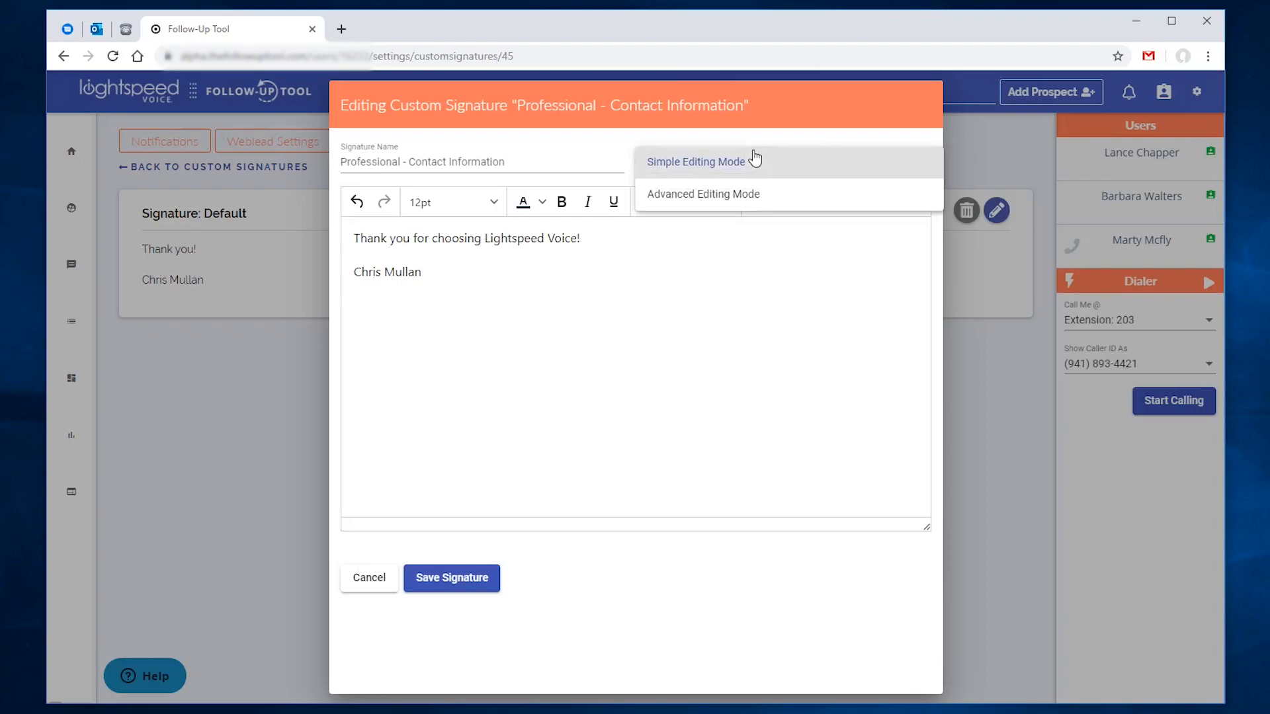
{"action": "left_click", "coordinate": [756, 199]}
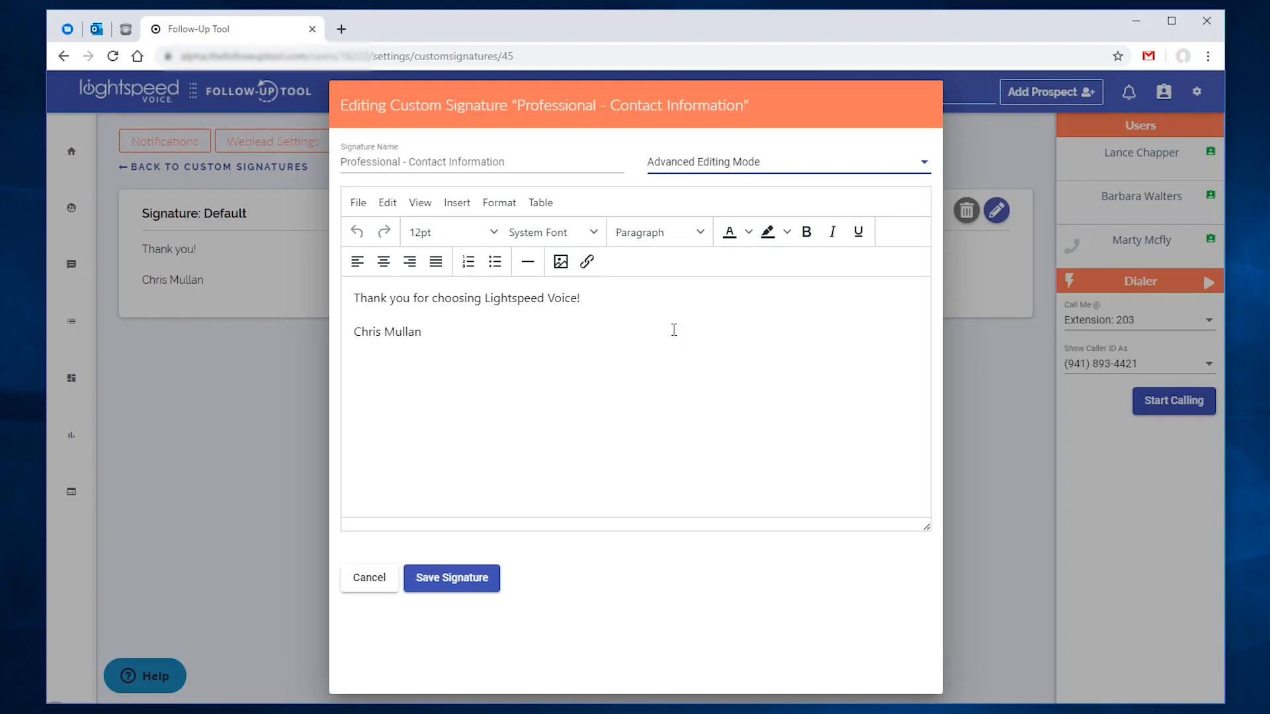
{"action": "left_click_drag", "start_coordinate": [411, 335], "coordinate": [334, 291]}
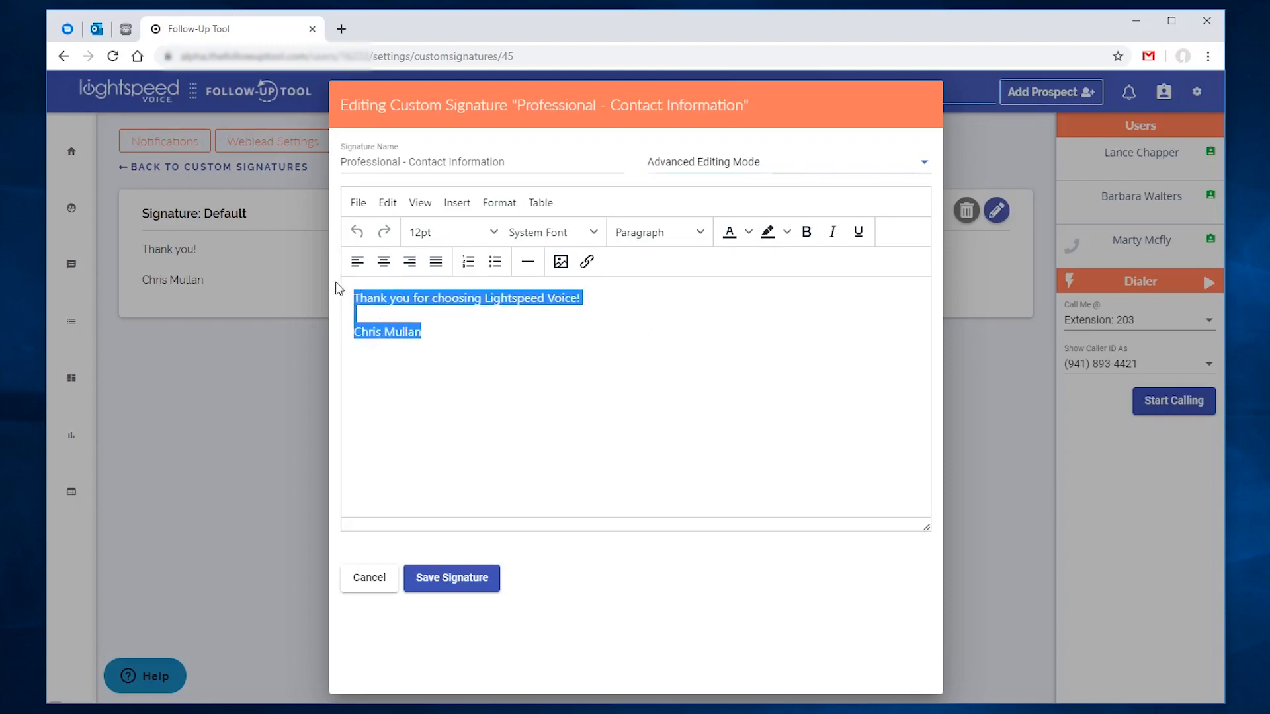
{"action": "key", "text": "BackSpace"}
Step: Insert a two-column, one-row table into the signature body
{"action": "left_click", "coordinate": [540, 202]}
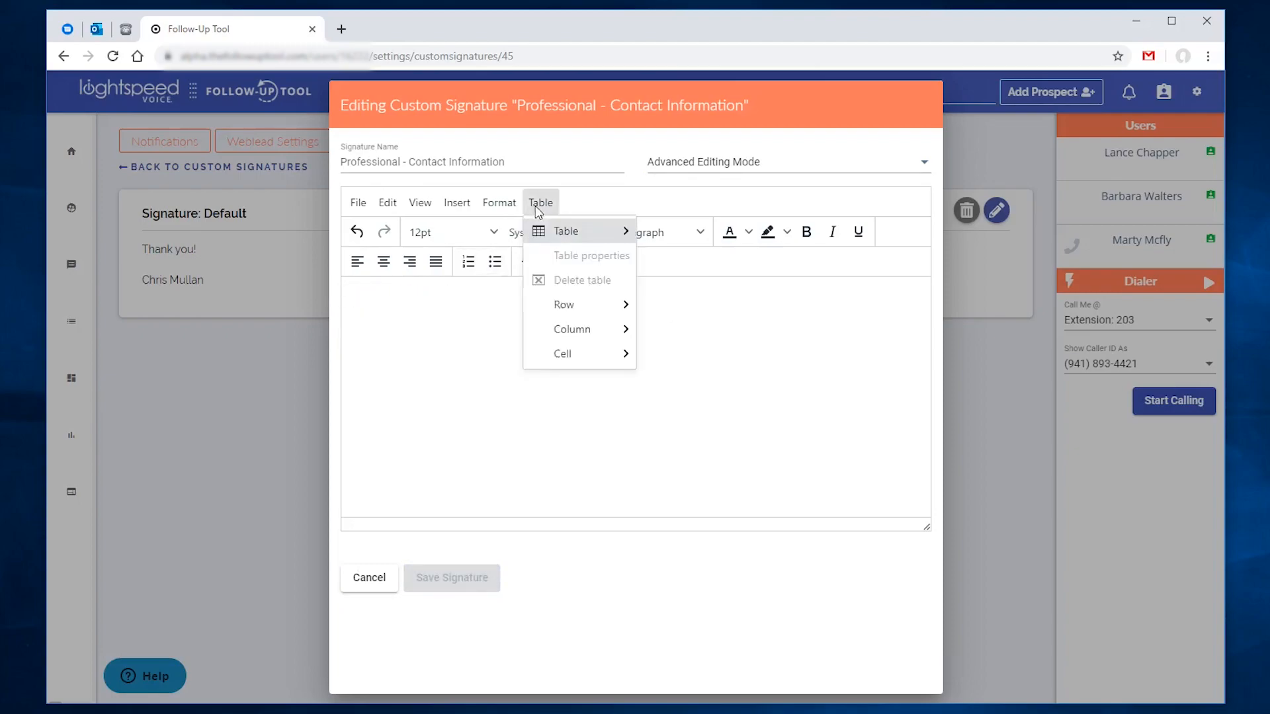
{"action": "mouse_move", "coordinate": [560, 238]}
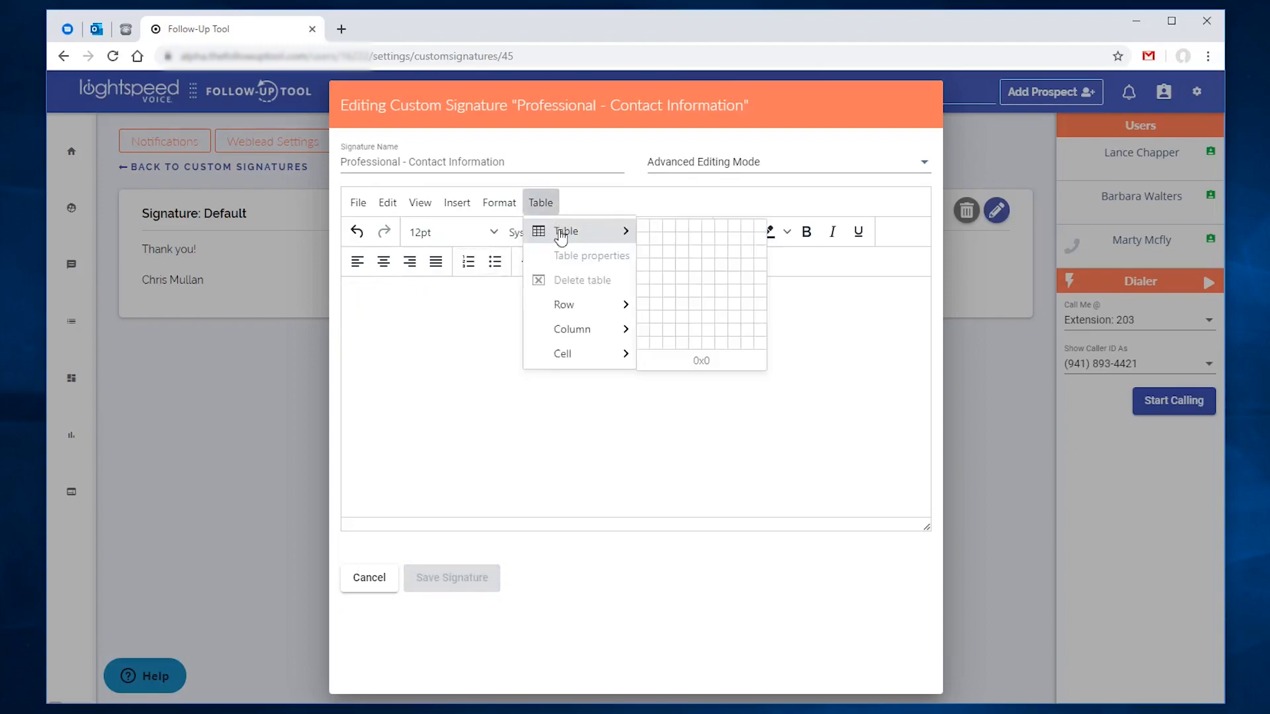
{"action": "left_click", "coordinate": [658, 230]}
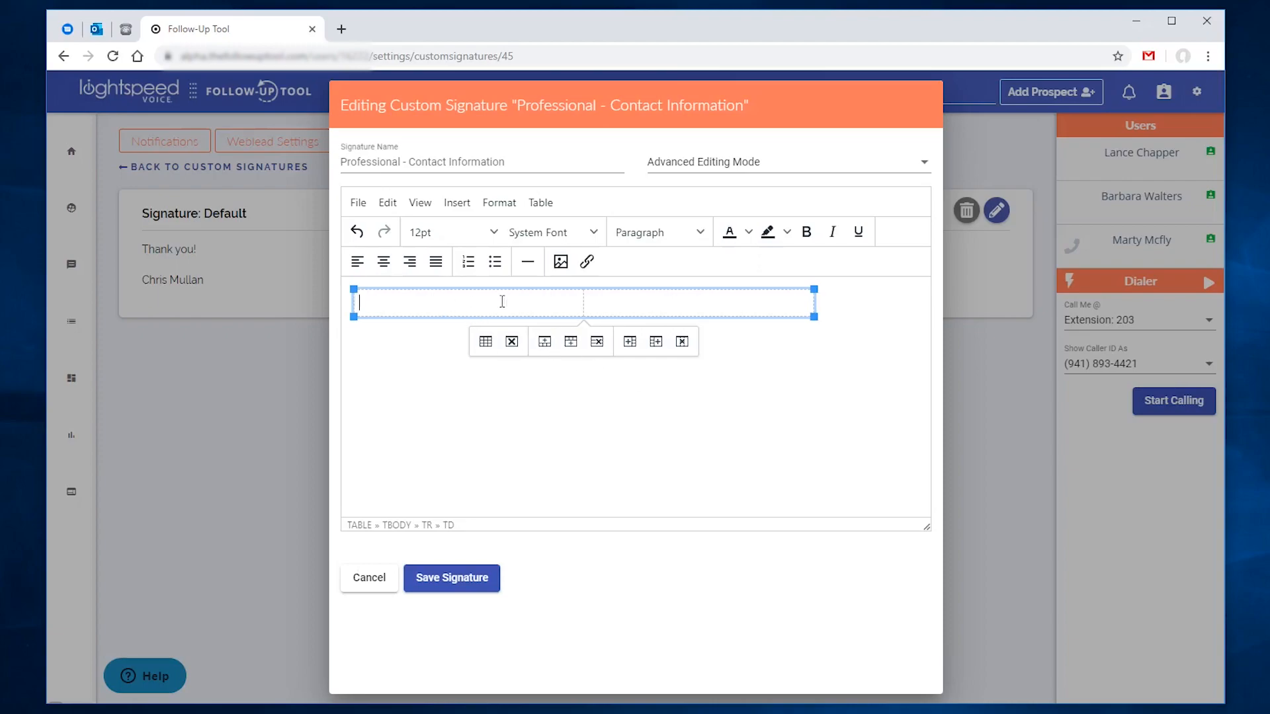
Step: Upload a photo into the first table cell with its width set to 100
{"action": "left_click", "coordinate": [561, 263]}
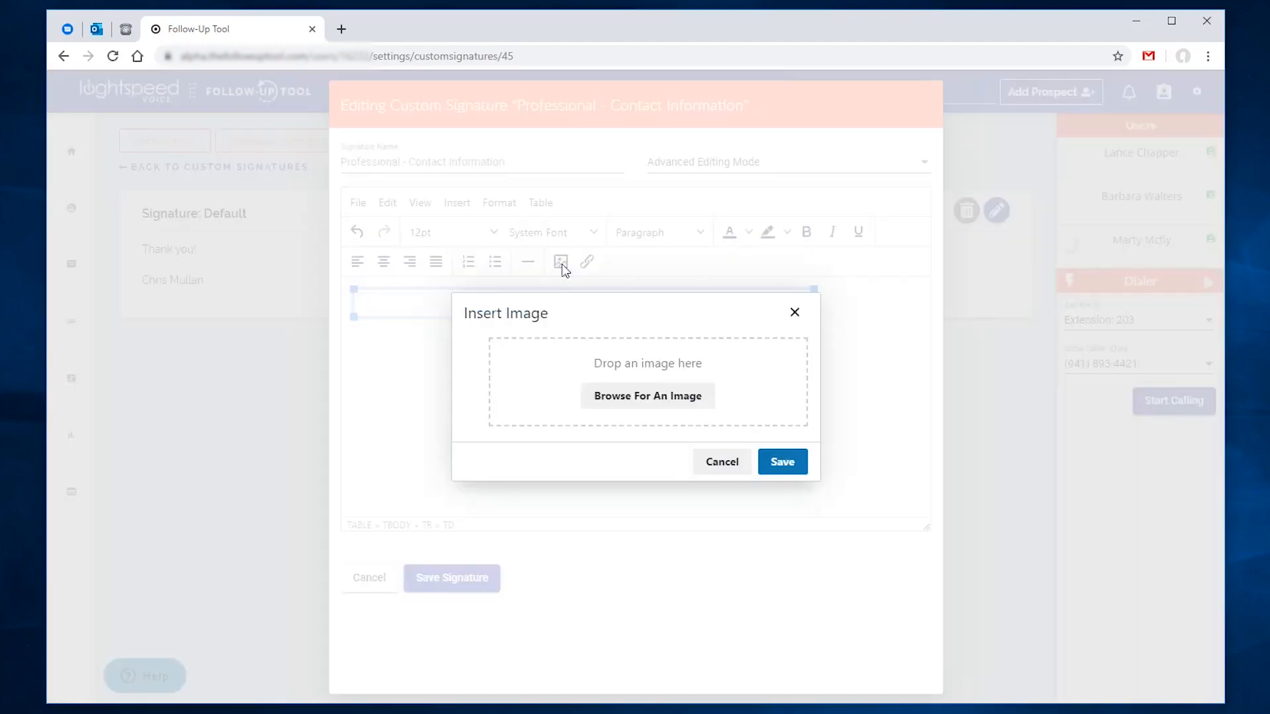
{"action": "left_click", "coordinate": [621, 396]}
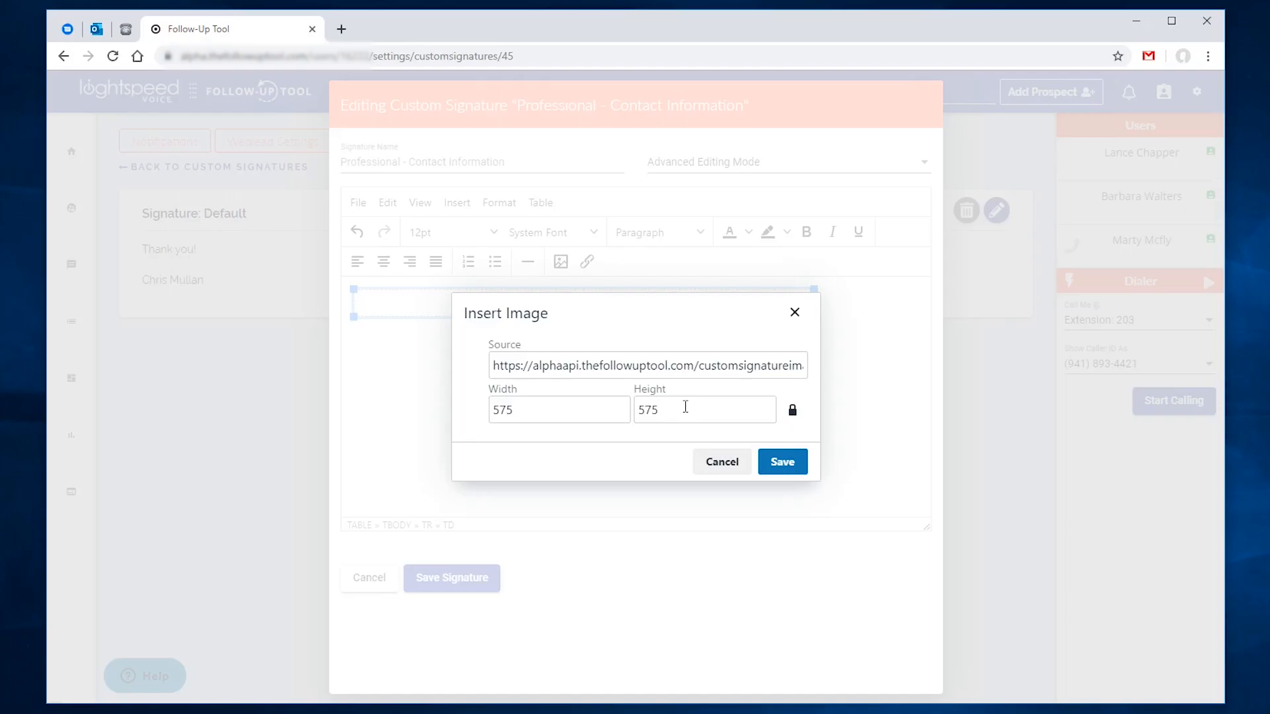
{"action": "left_click_drag", "start_coordinate": [569, 412], "coordinate": [496, 415]}
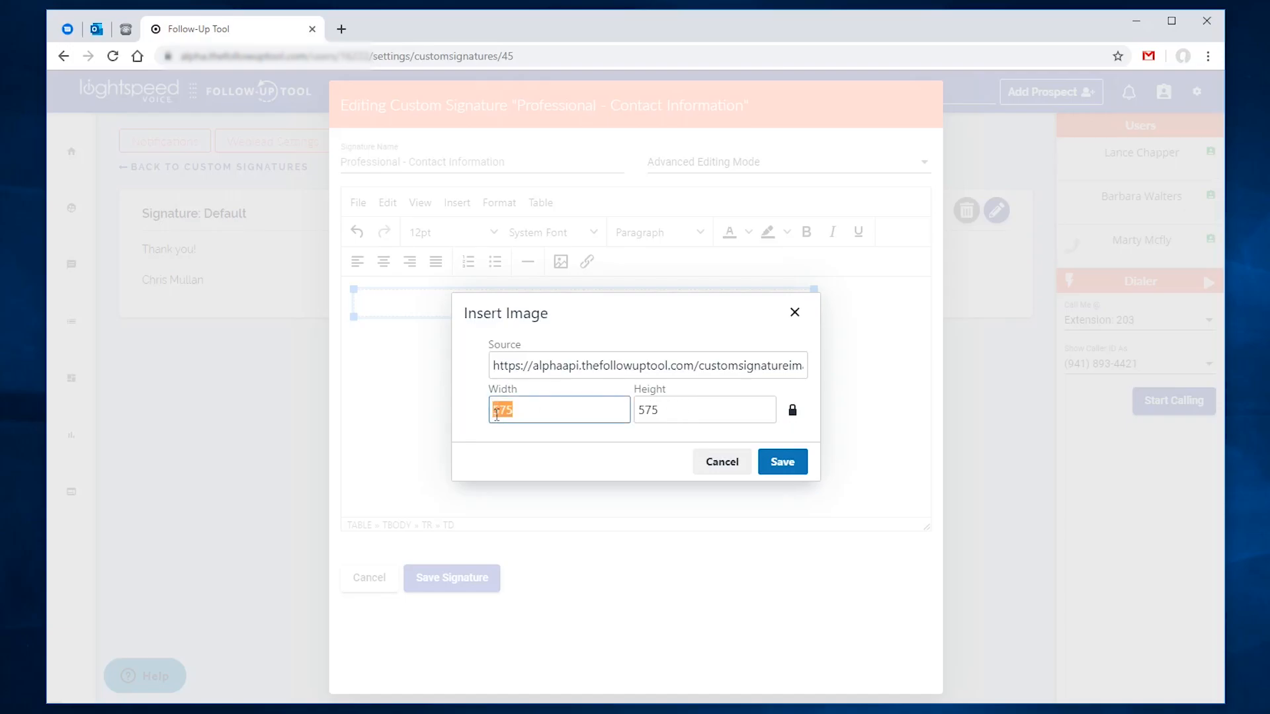
{"action": "type", "text": "100"}
{"action": "left_click", "coordinate": [800, 467]}
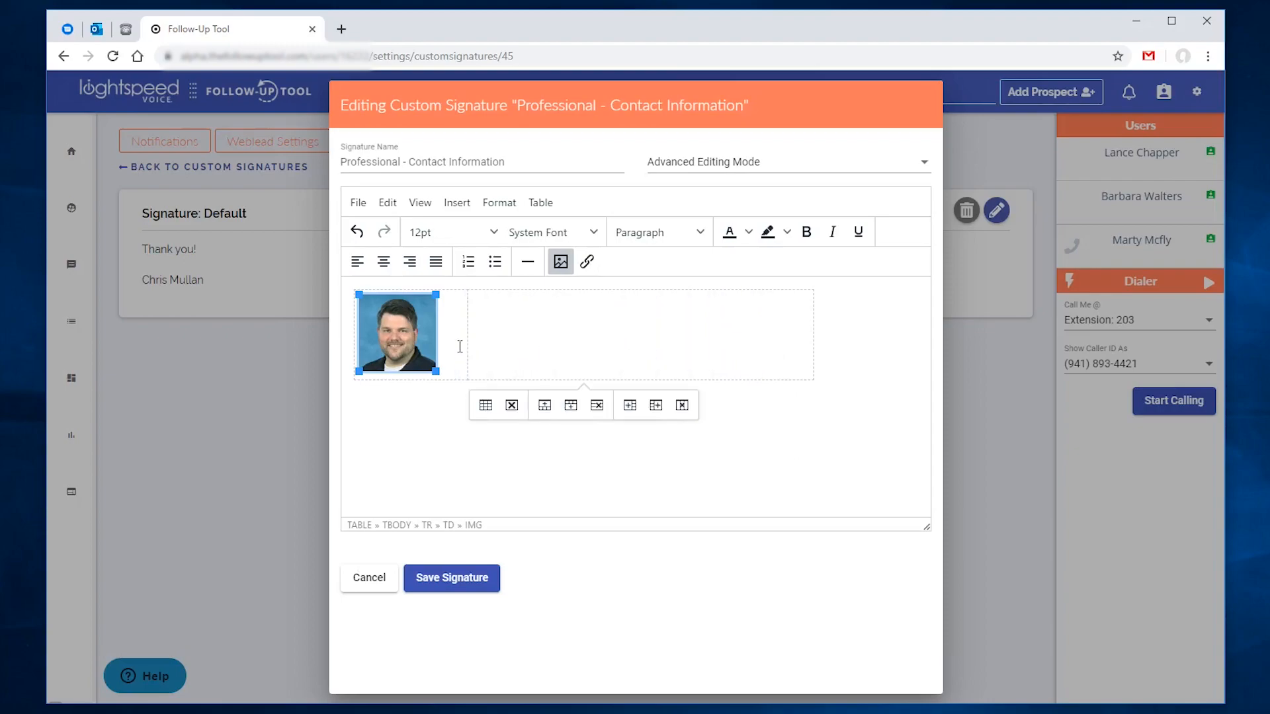
Step: Type the person's name with title 'King of Sales', then Contact, phone and e-mail lines
{"action": "left_click", "coordinate": [477, 316]}
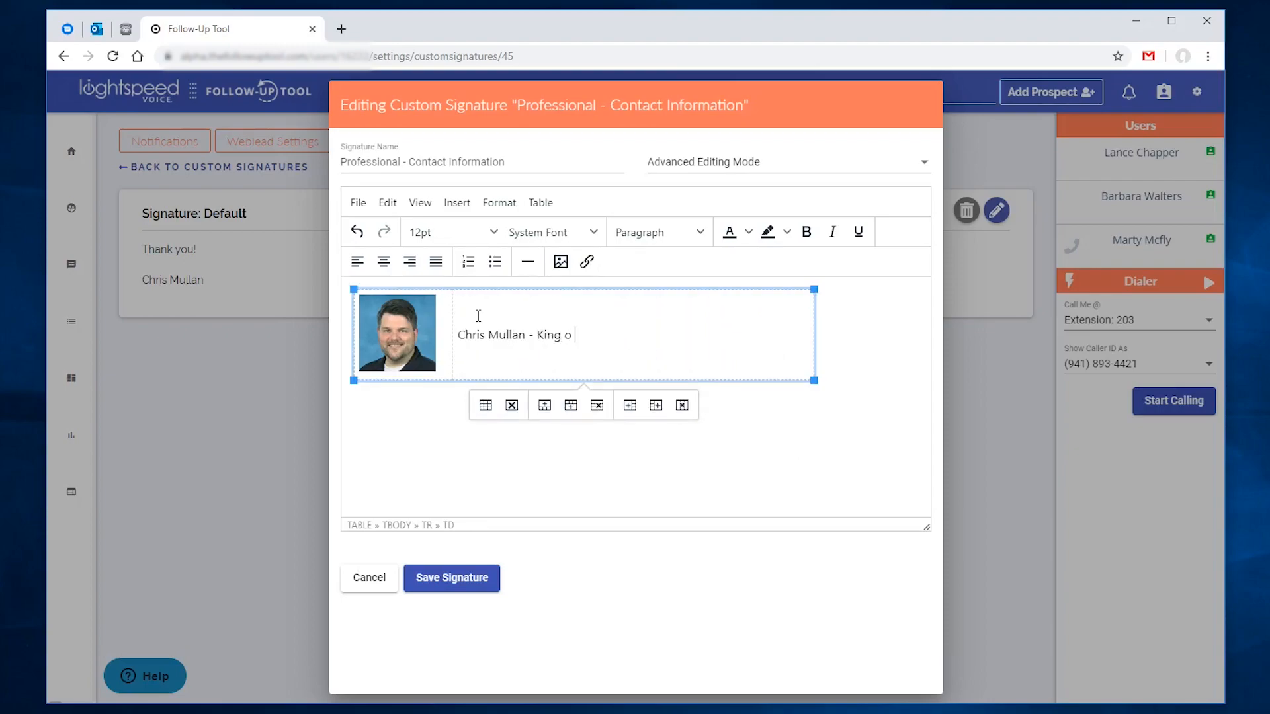
{"action": "type", "text": "f Sales"}
{"action": "key", "text": "Return"}
{"action": "type", "text": "Contact"}
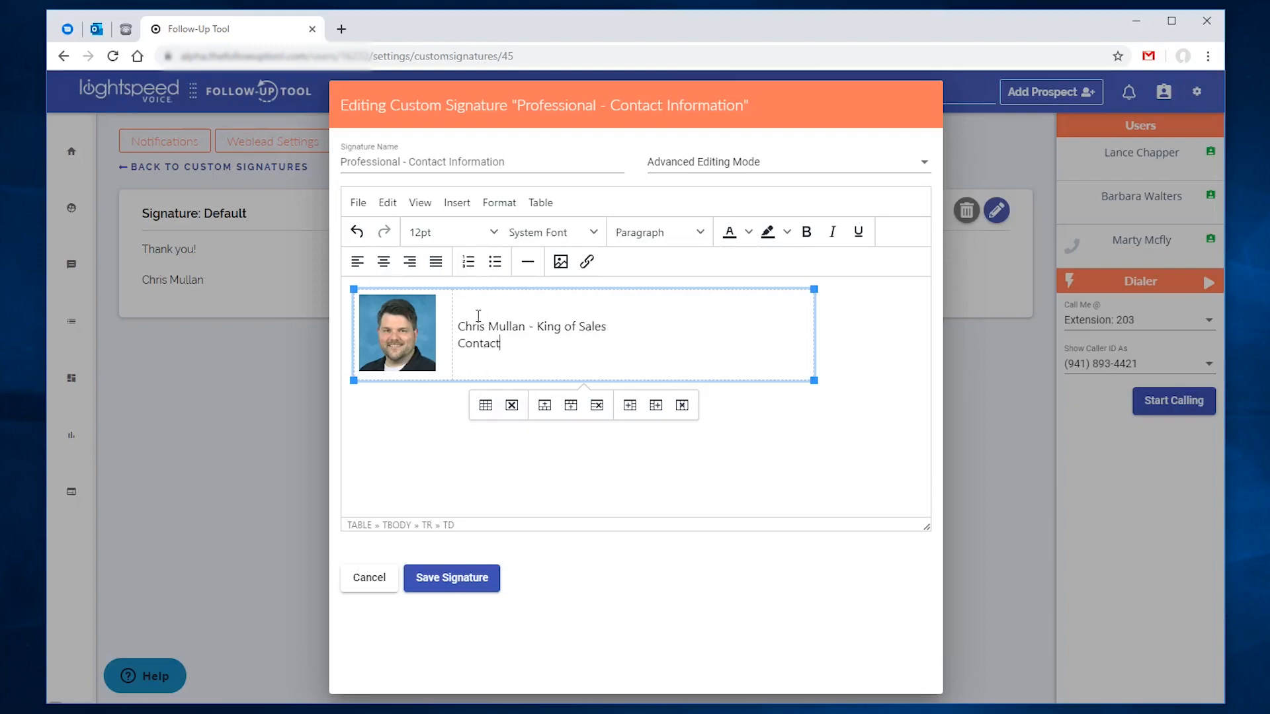
{"action": "key", "text": "Return"}
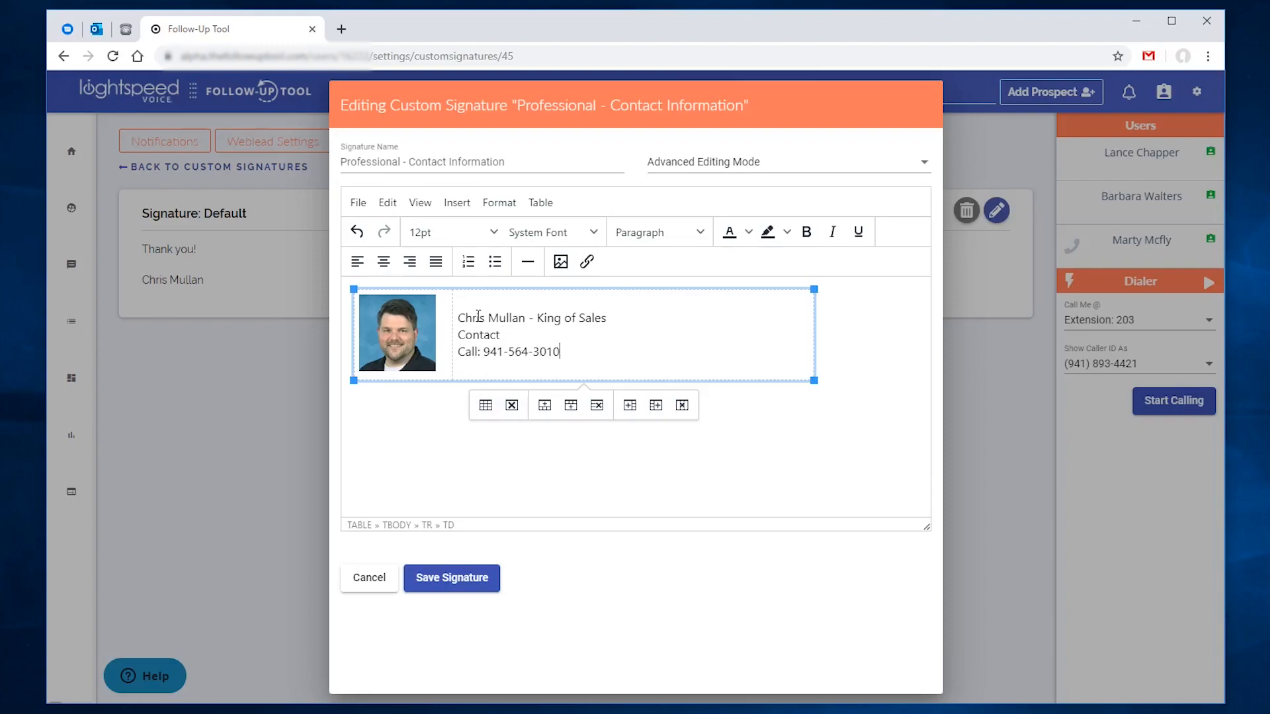
{"action": "key", "text": "Return"}
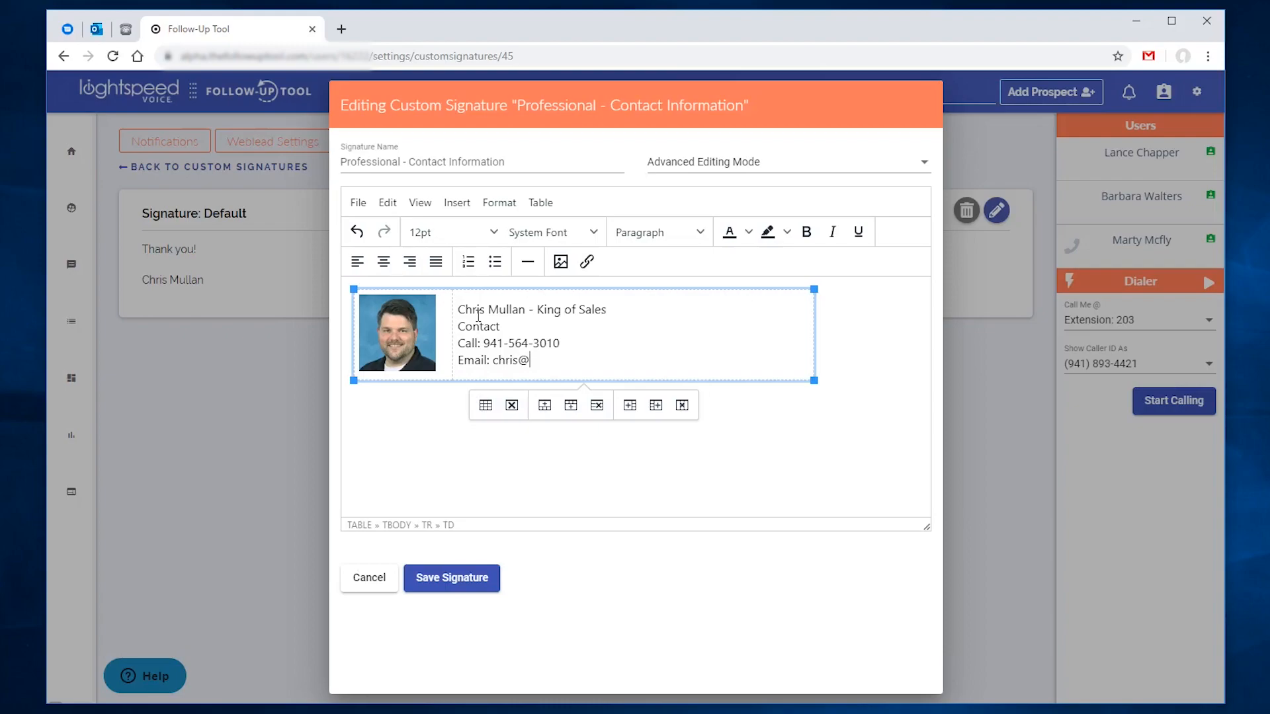
Step: Make the name-and-title line bold
{"action": "left_click_drag", "start_coordinate": [459, 309], "coordinate": [614, 309]}
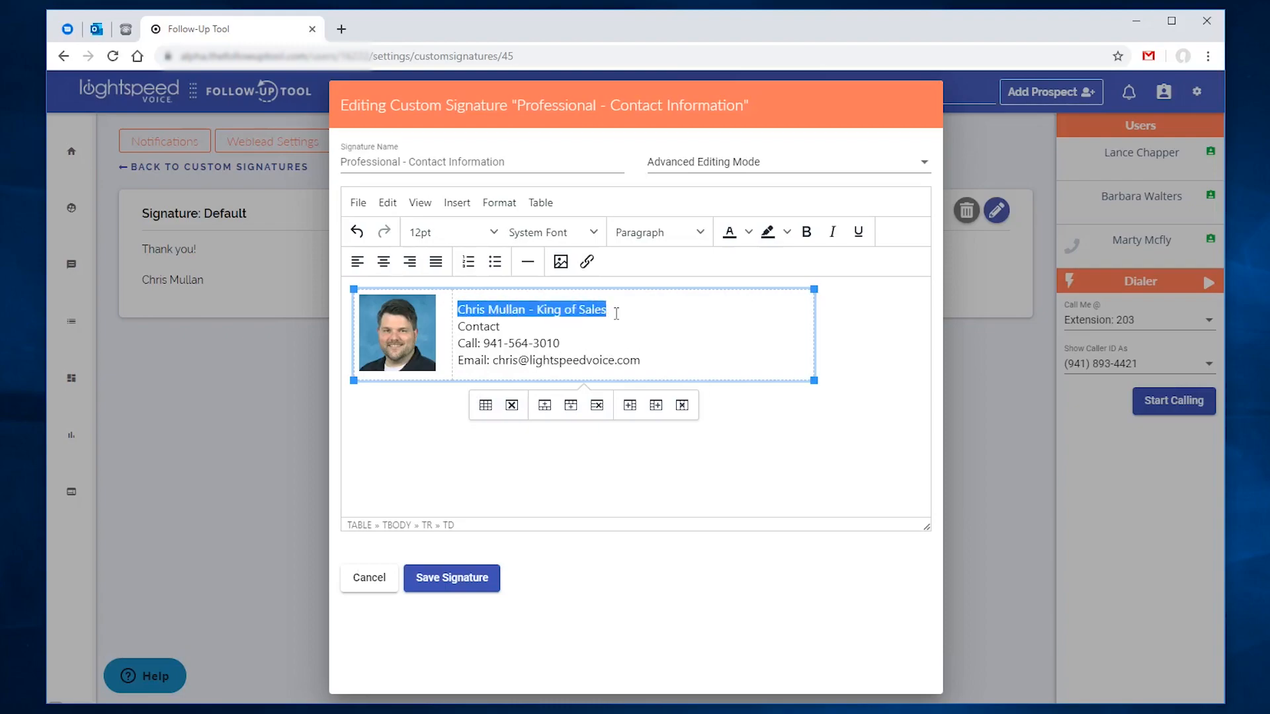
{"action": "left_click", "coordinate": [806, 231]}
{"action": "left_click", "coordinate": [798, 402]}
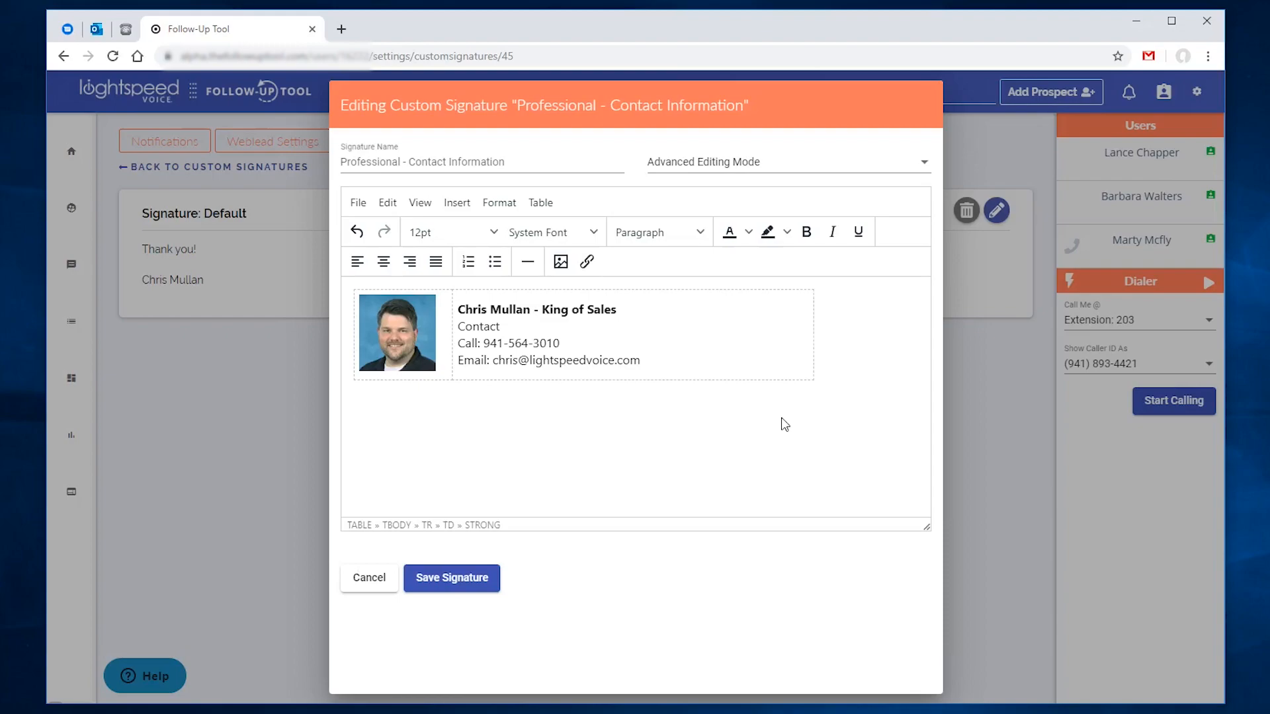
{"action": "left_click", "coordinate": [700, 347]}
Step: Set the table cell's horizontal alignment to Left and save the signature
{"action": "right_click", "coordinate": [685, 346]}
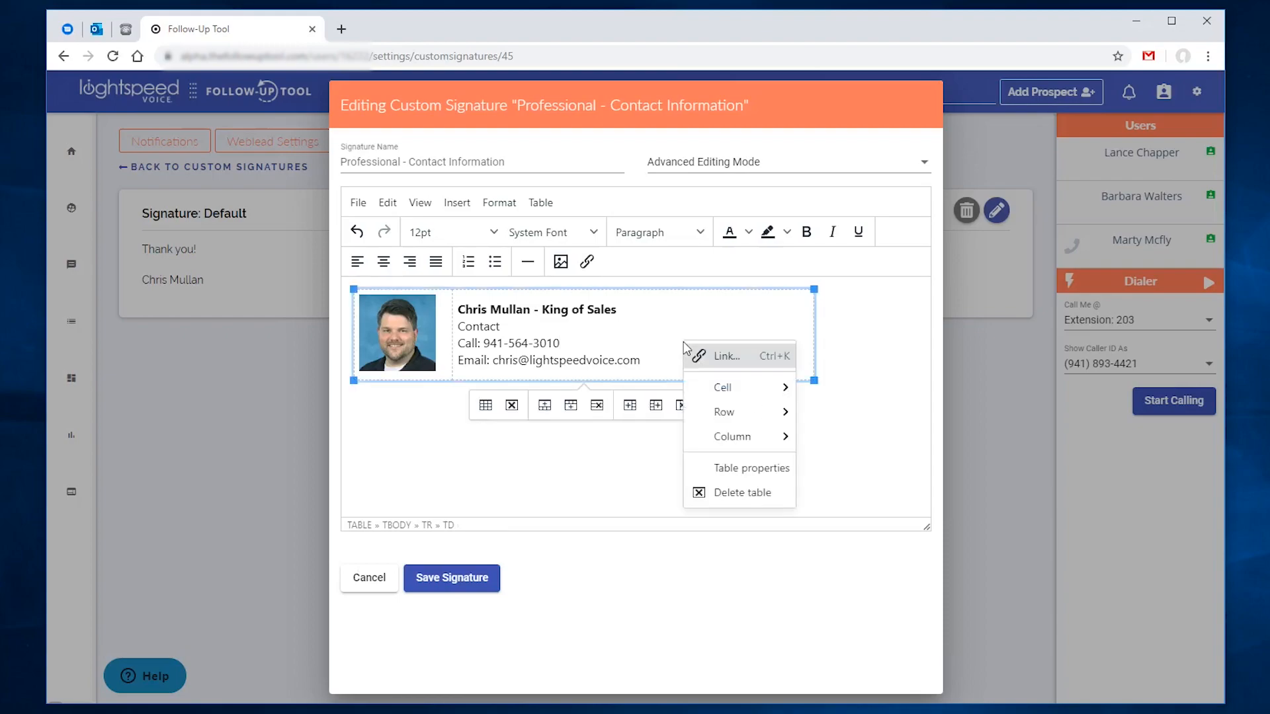
{"action": "mouse_move", "coordinate": [721, 386]}
{"action": "left_click", "coordinate": [844, 391]}
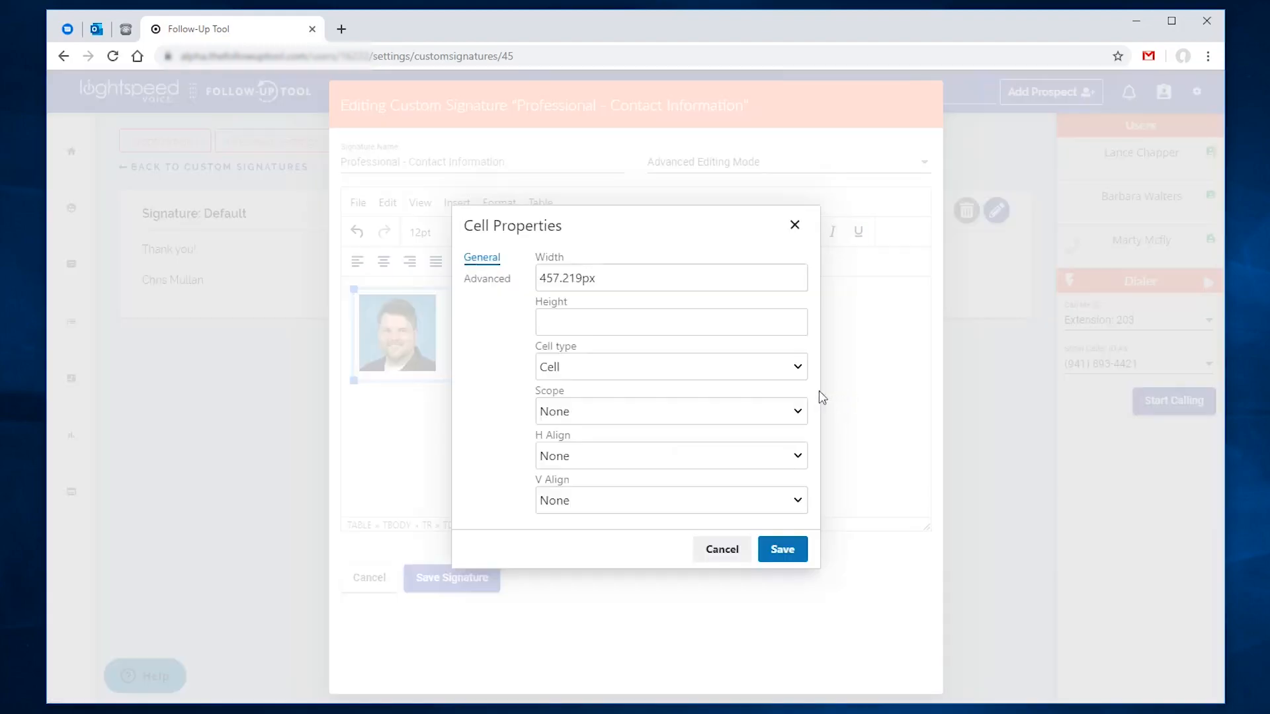
{"action": "left_click", "coordinate": [767, 458]}
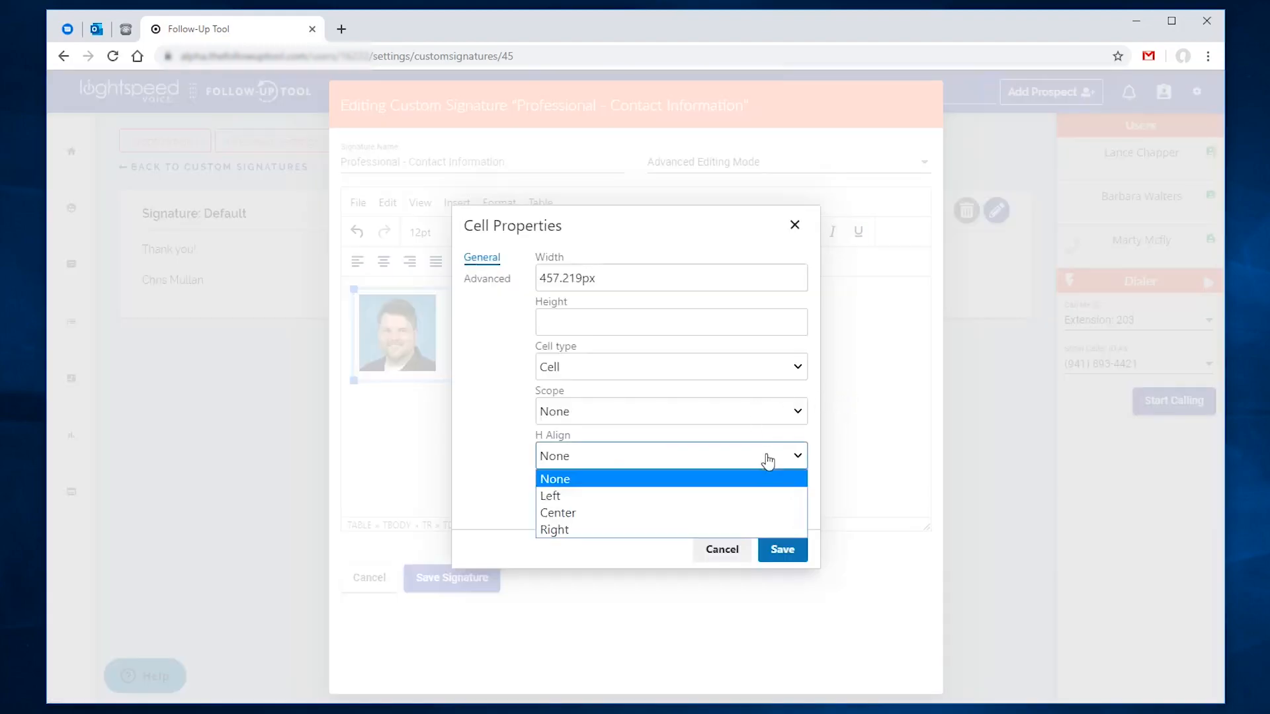
{"action": "left_click", "coordinate": [760, 496]}
{"action": "left_click", "coordinate": [701, 511]}
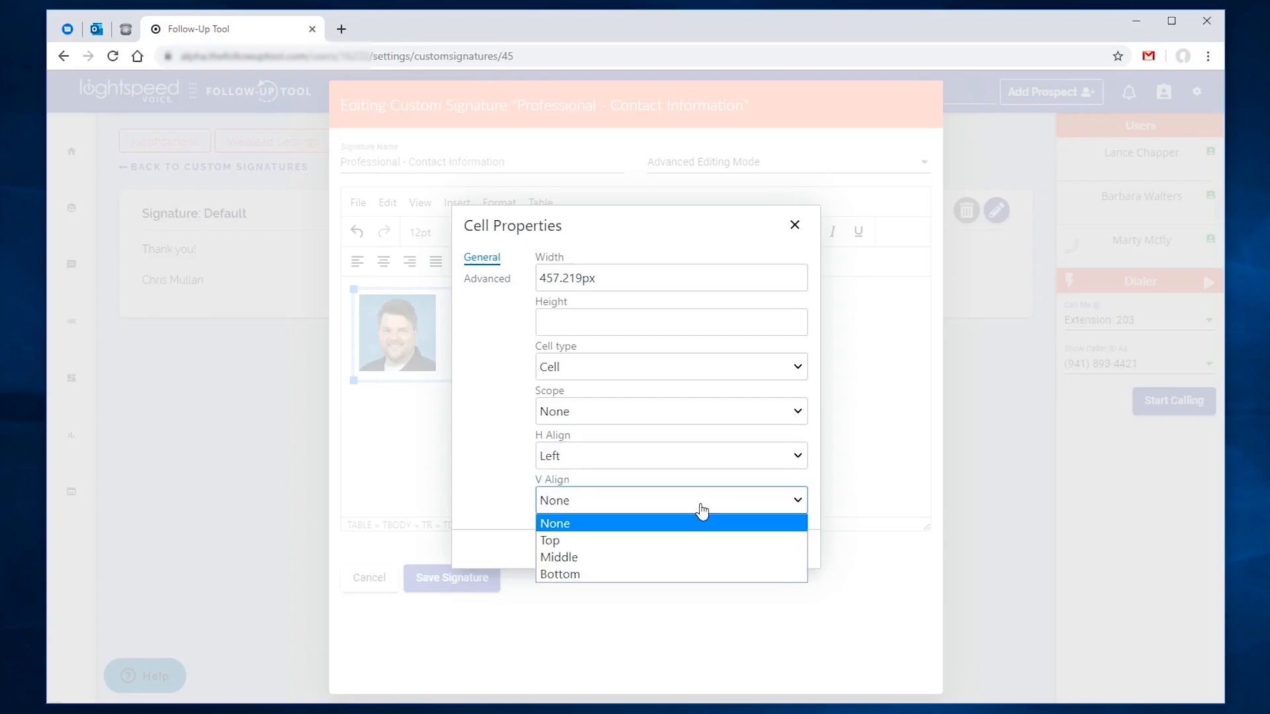
{"action": "left_click", "coordinate": [699, 510]}
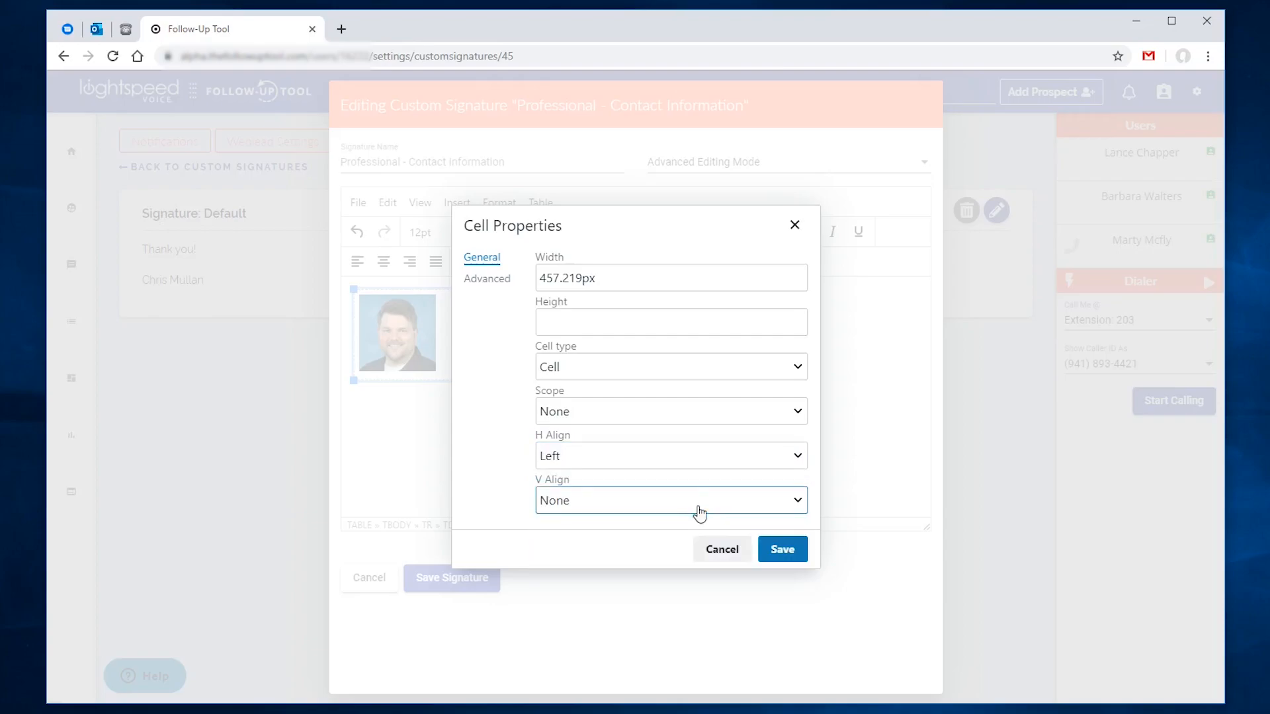
{"action": "left_click", "coordinate": [784, 548]}
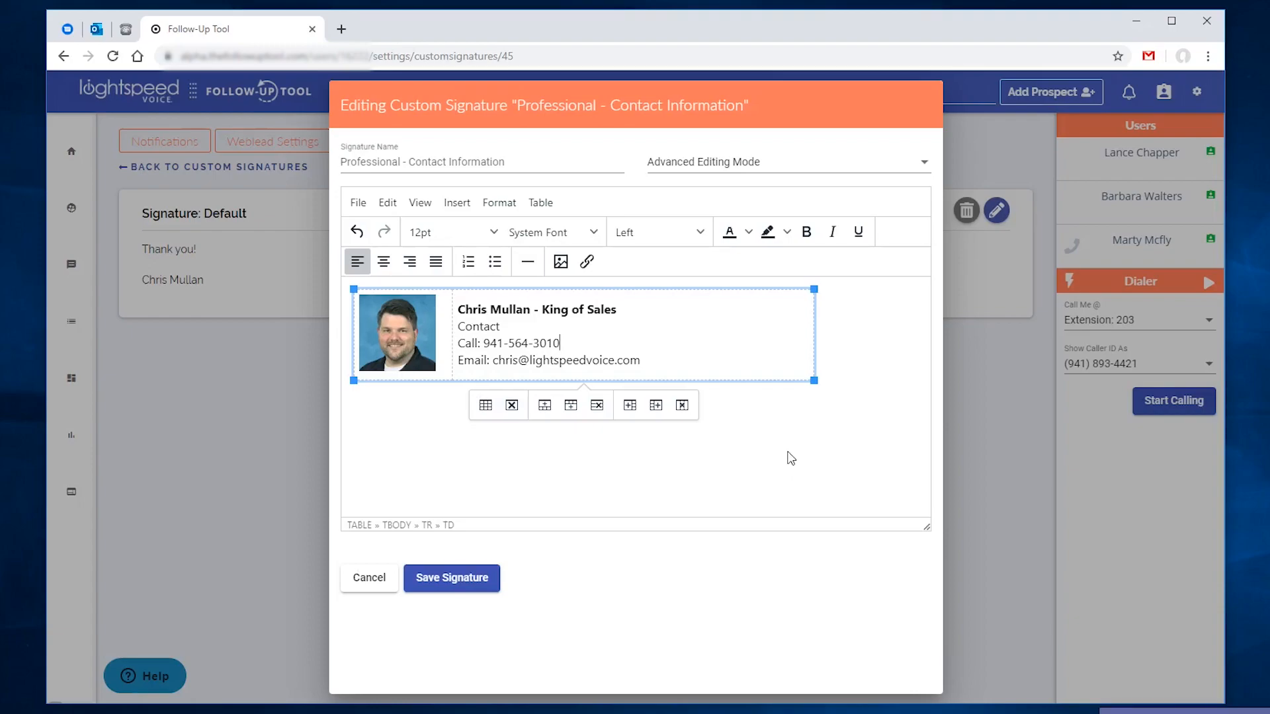
{"action": "left_click", "coordinate": [481, 583]}
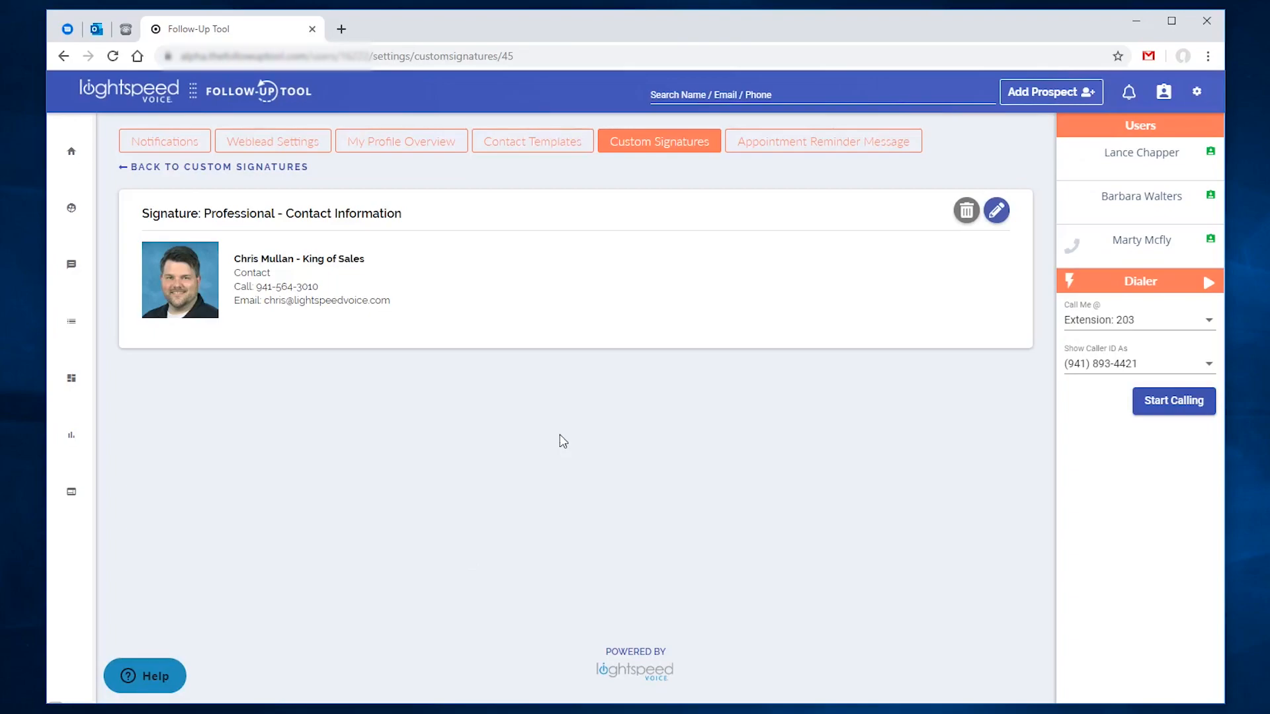
Step: Give the signature table a 2 px border, save the signature, and return to Custom Signatures
{"action": "left_click", "coordinate": [995, 212]}
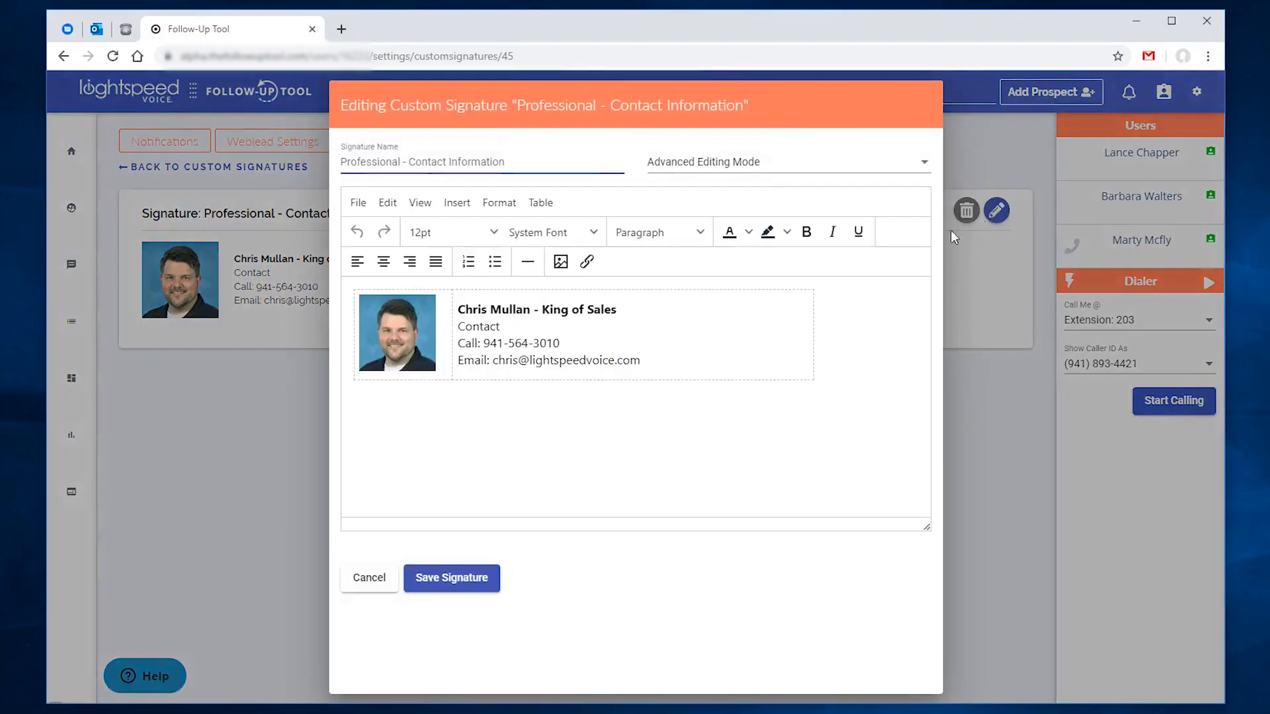
{"action": "left_click", "coordinate": [720, 332]}
{"action": "right_click", "coordinate": [721, 339]}
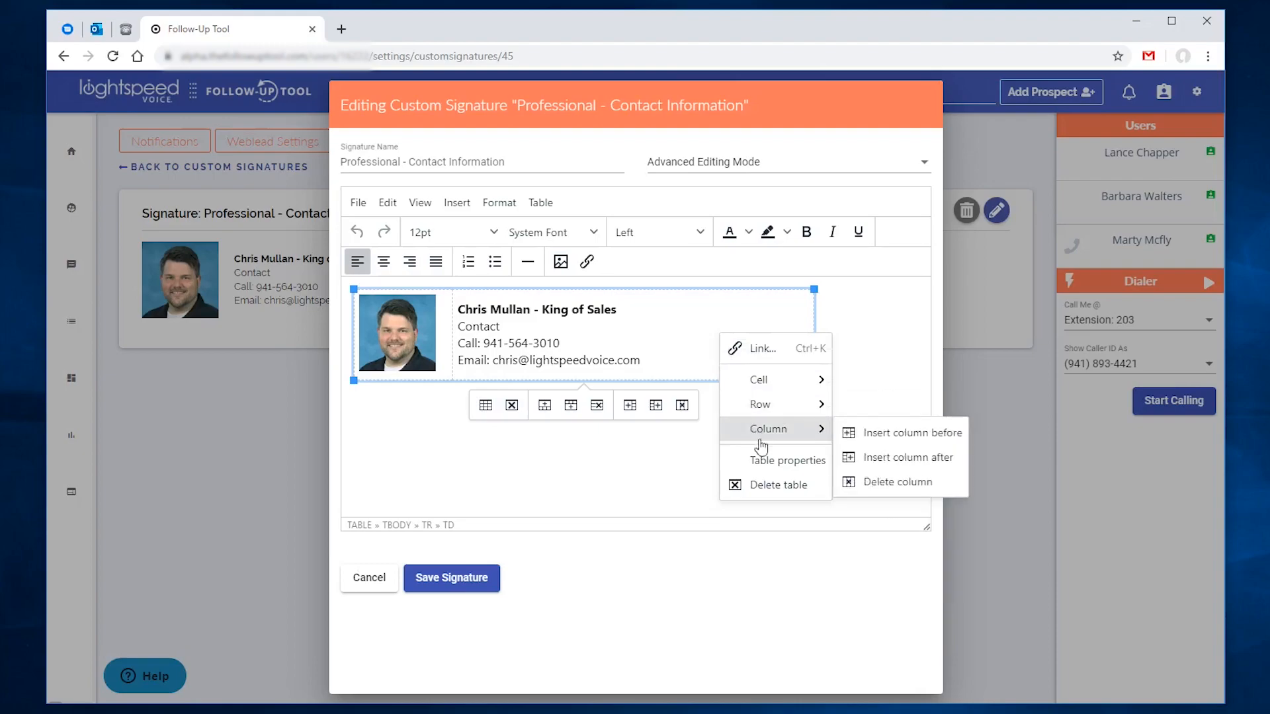
{"action": "left_click", "coordinate": [764, 468]}
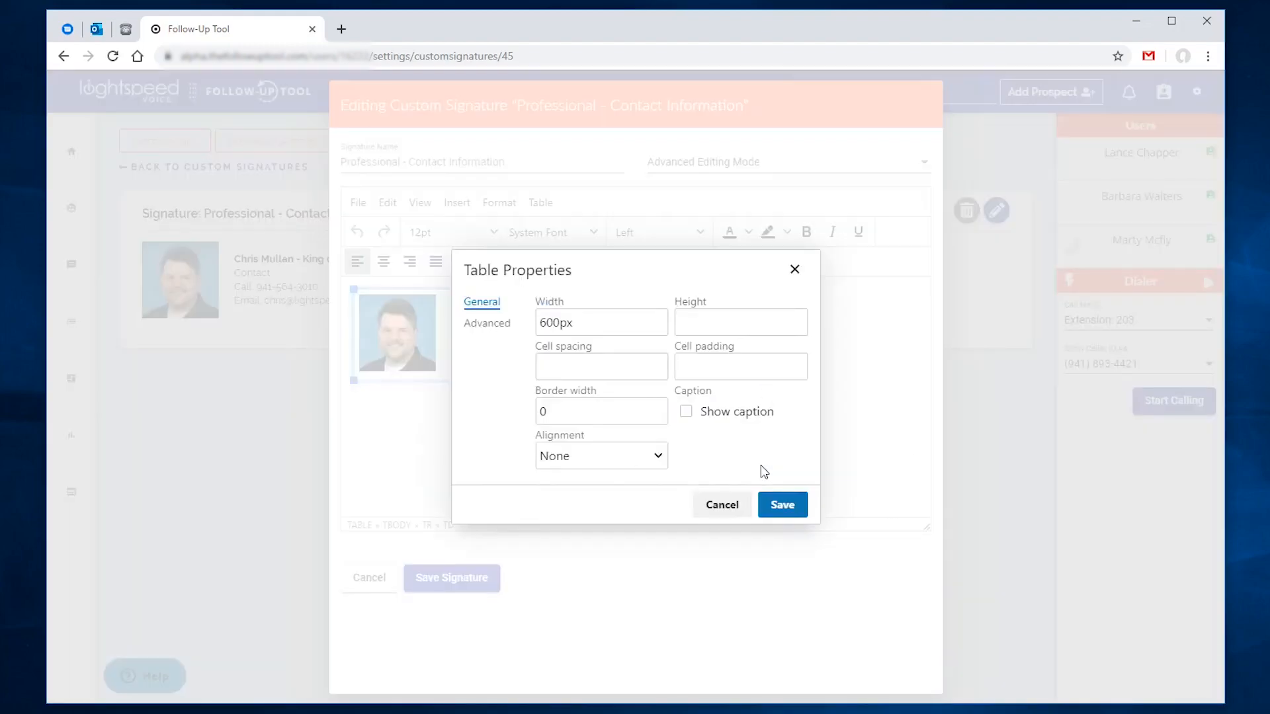
{"action": "left_click_drag", "start_coordinate": [573, 411], "coordinate": [537, 419]}
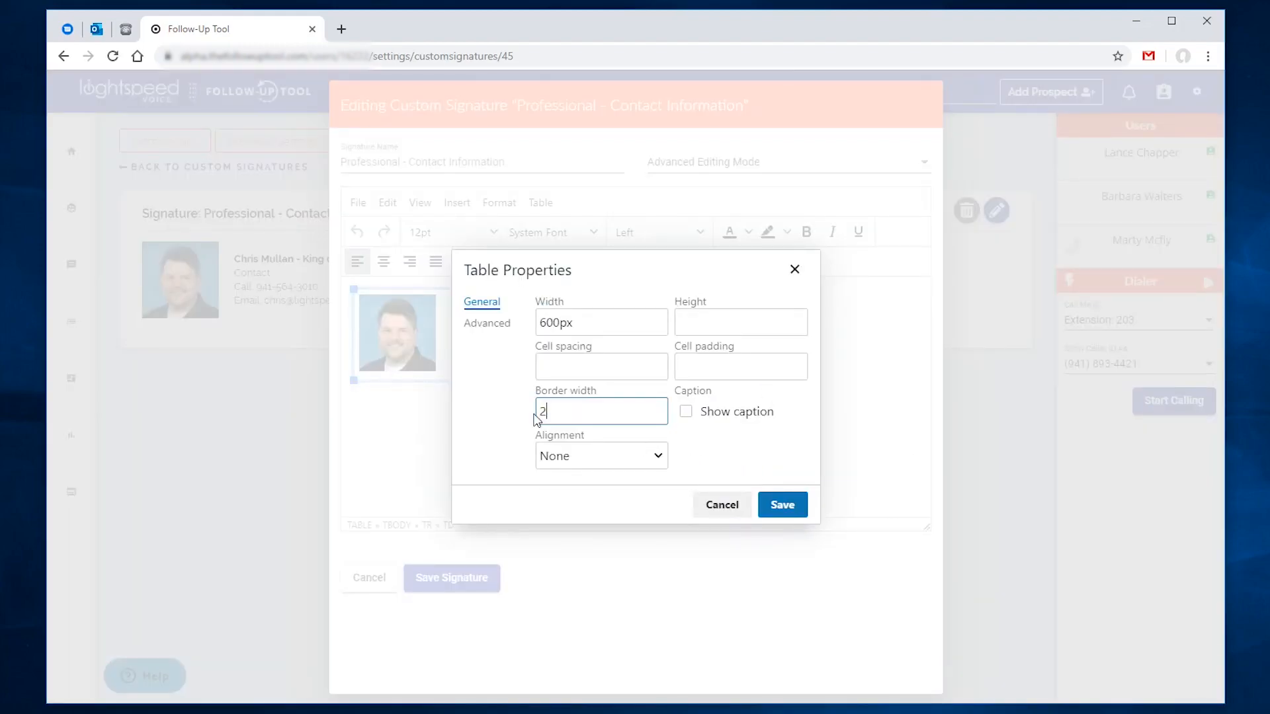
{"action": "left_click", "coordinate": [781, 504]}
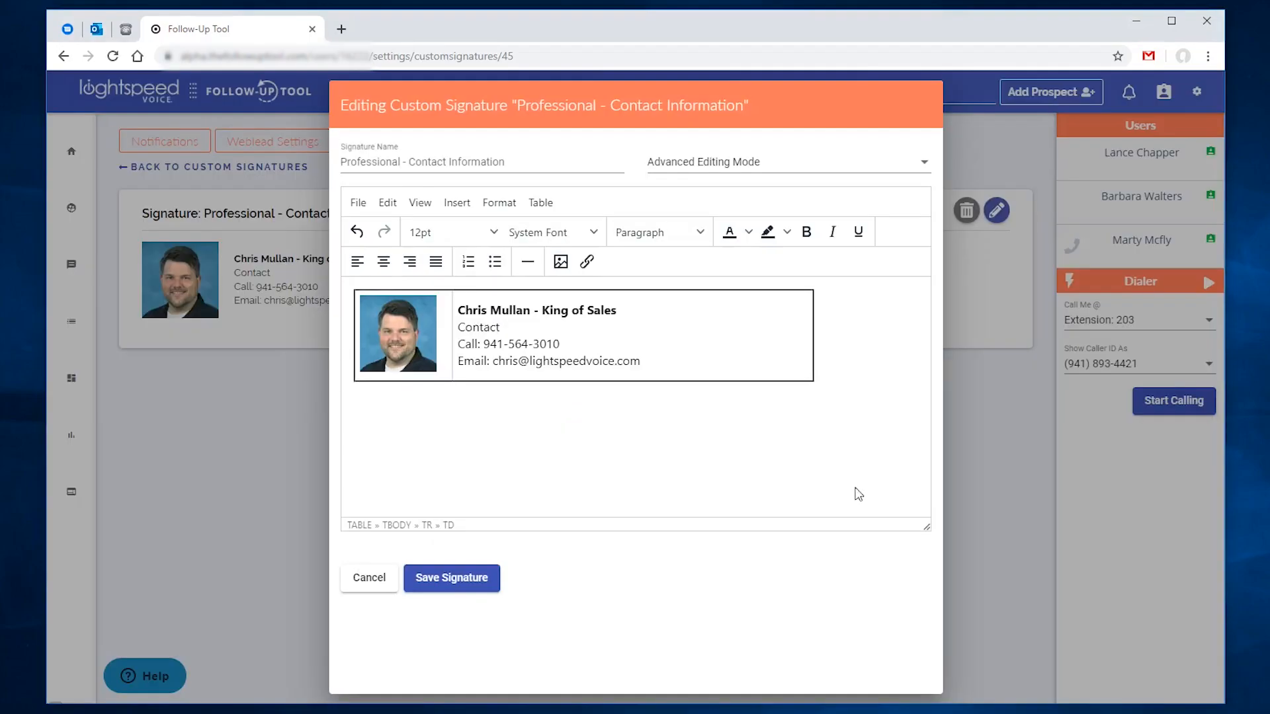
{"action": "left_click", "coordinate": [463, 575]}
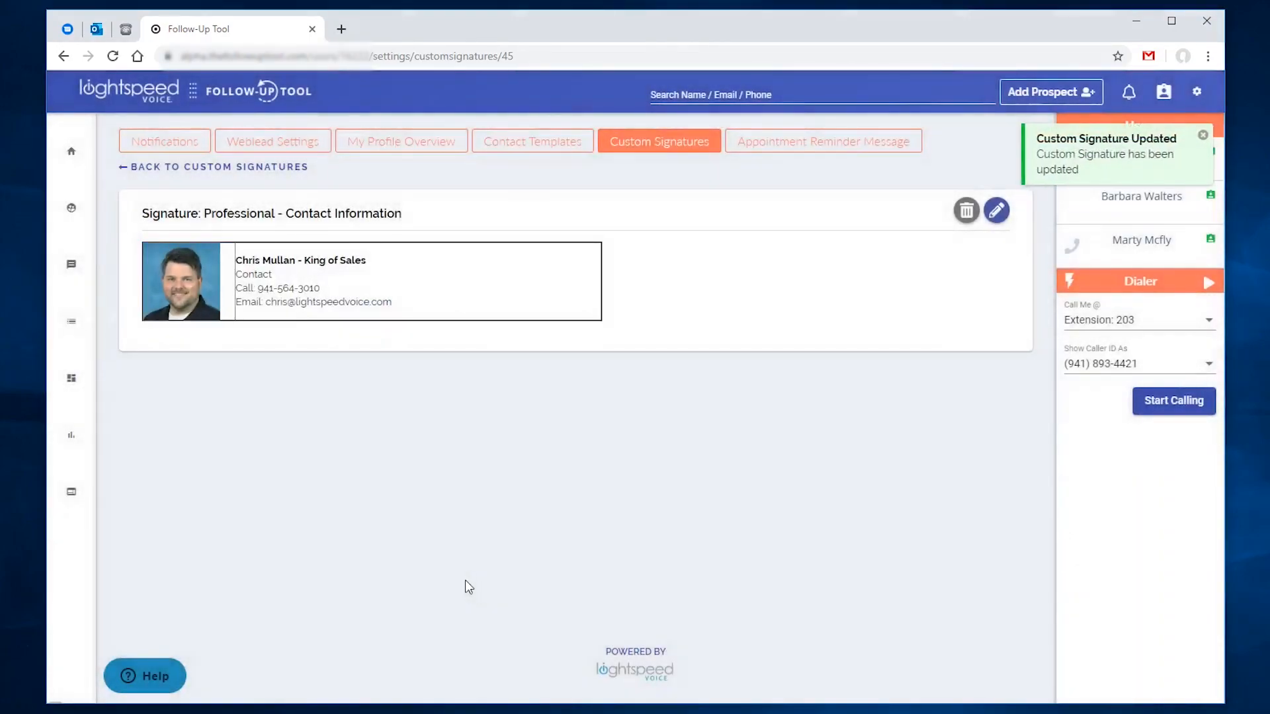
{"action": "left_click", "coordinate": [626, 147]}
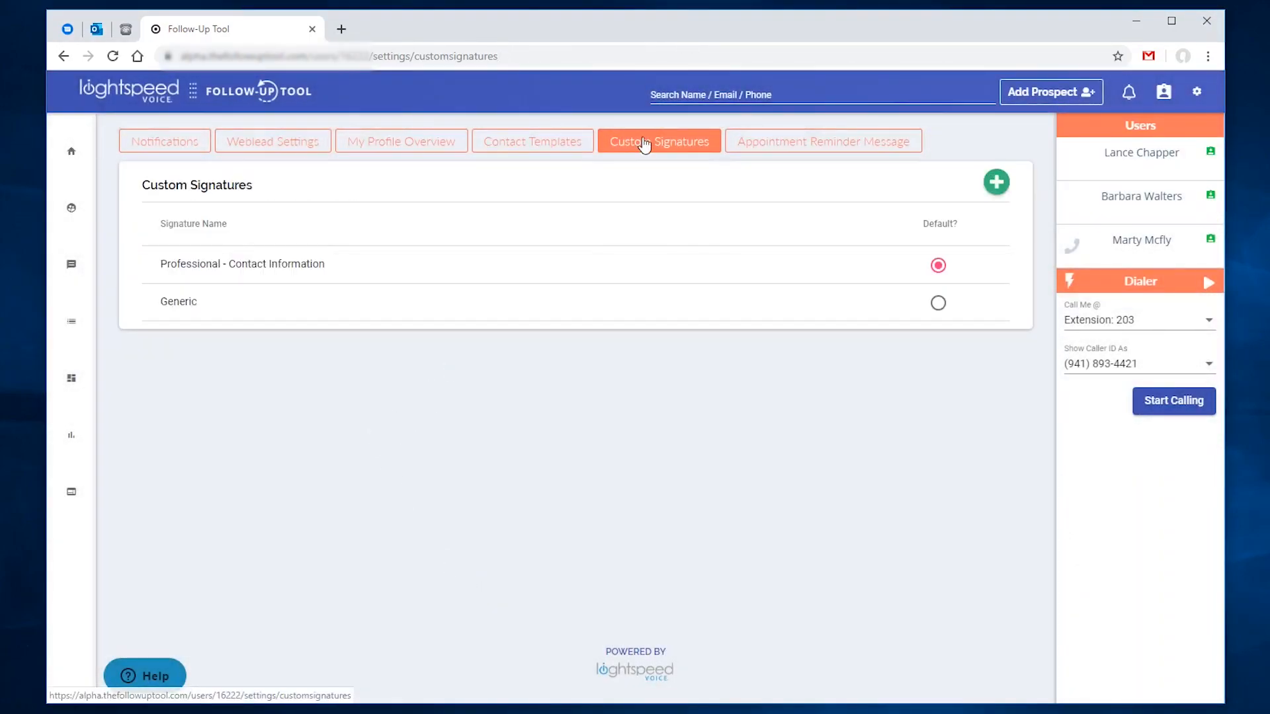
Step: Switch the default to Generic and back to Professional, then open a prospect under People > Prospects
{"action": "left_click", "coordinate": [938, 302]}
{"action": "left_click", "coordinate": [939, 266]}
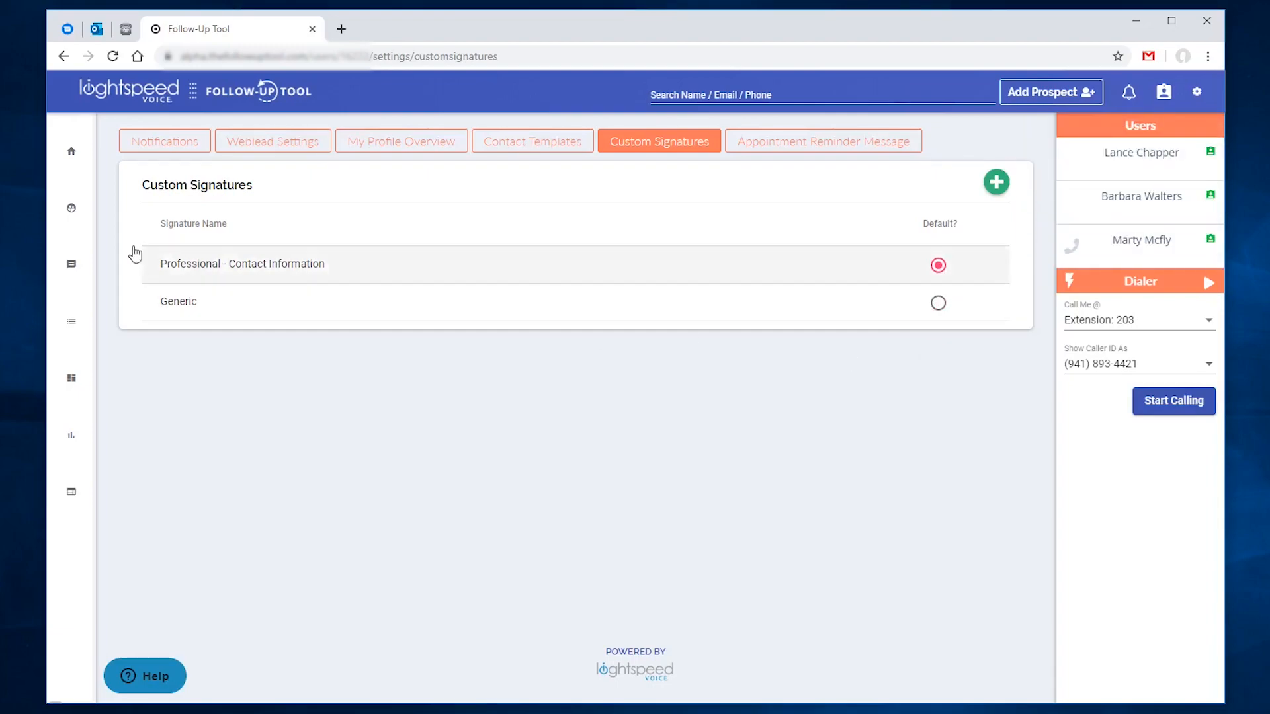
{"action": "left_click", "coordinate": [98, 209]}
{"action": "left_click", "coordinate": [108, 249]}
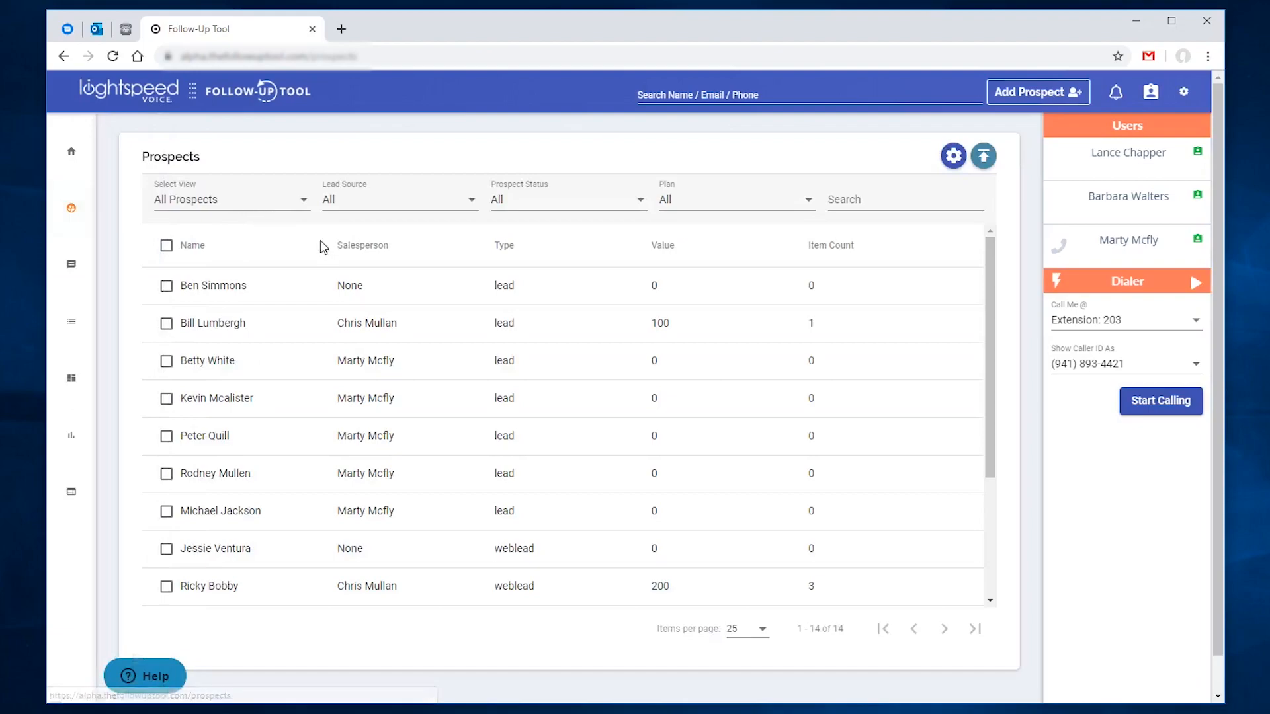
{"action": "left_click", "coordinate": [337, 284]}
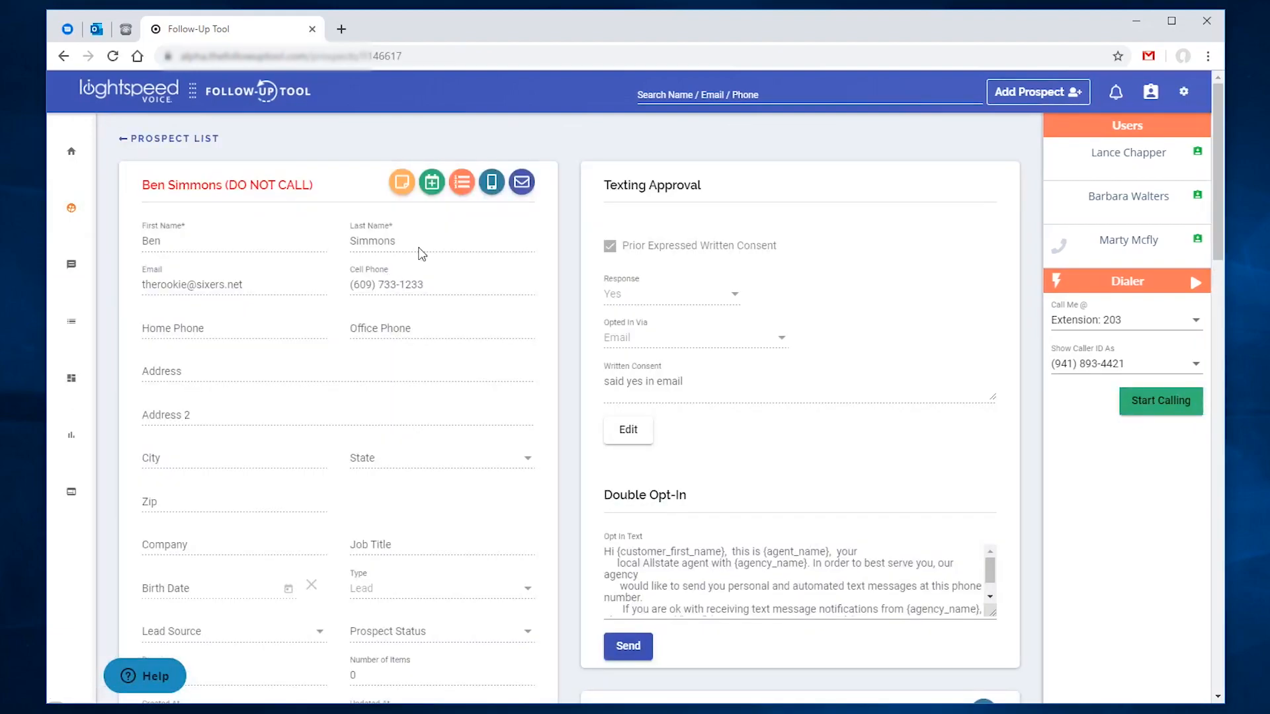
Step: Start an email to the prospect and check the Signature dropdown's options
{"action": "left_click", "coordinate": [518, 183]}
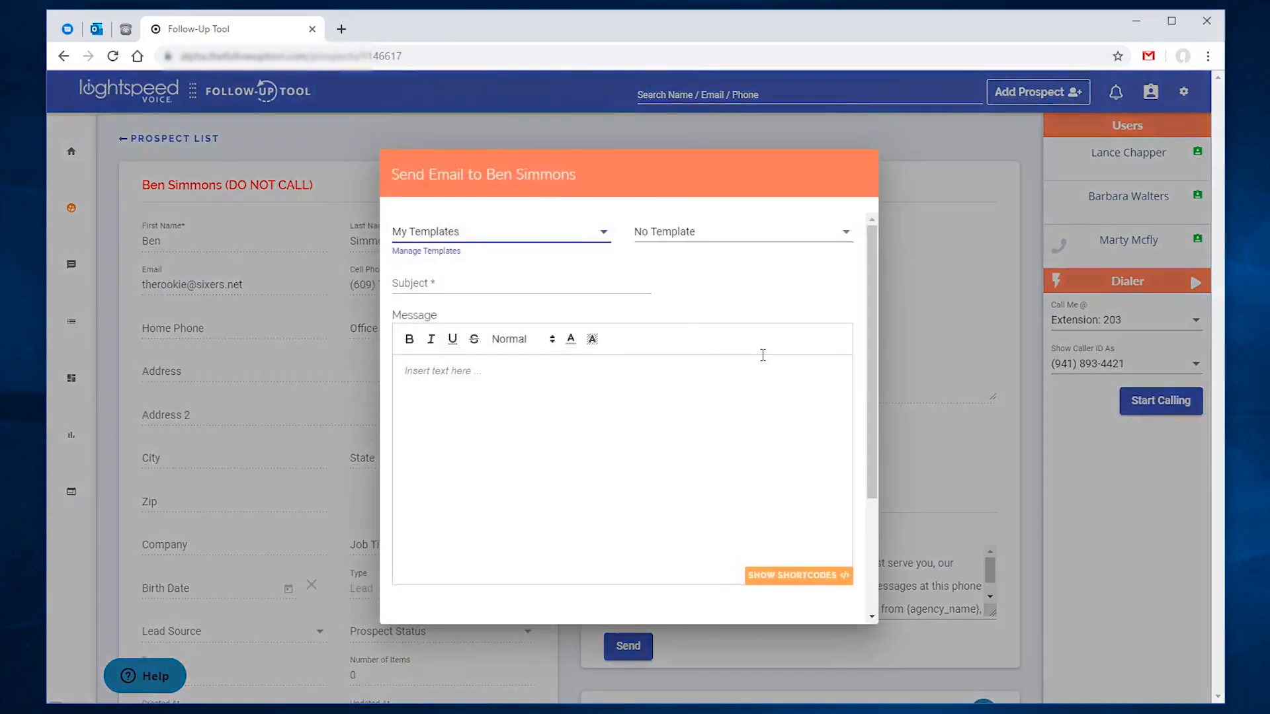
{"action": "scroll", "coordinate": [764, 356], "scroll_direction": "down", "scroll_amount": 3}
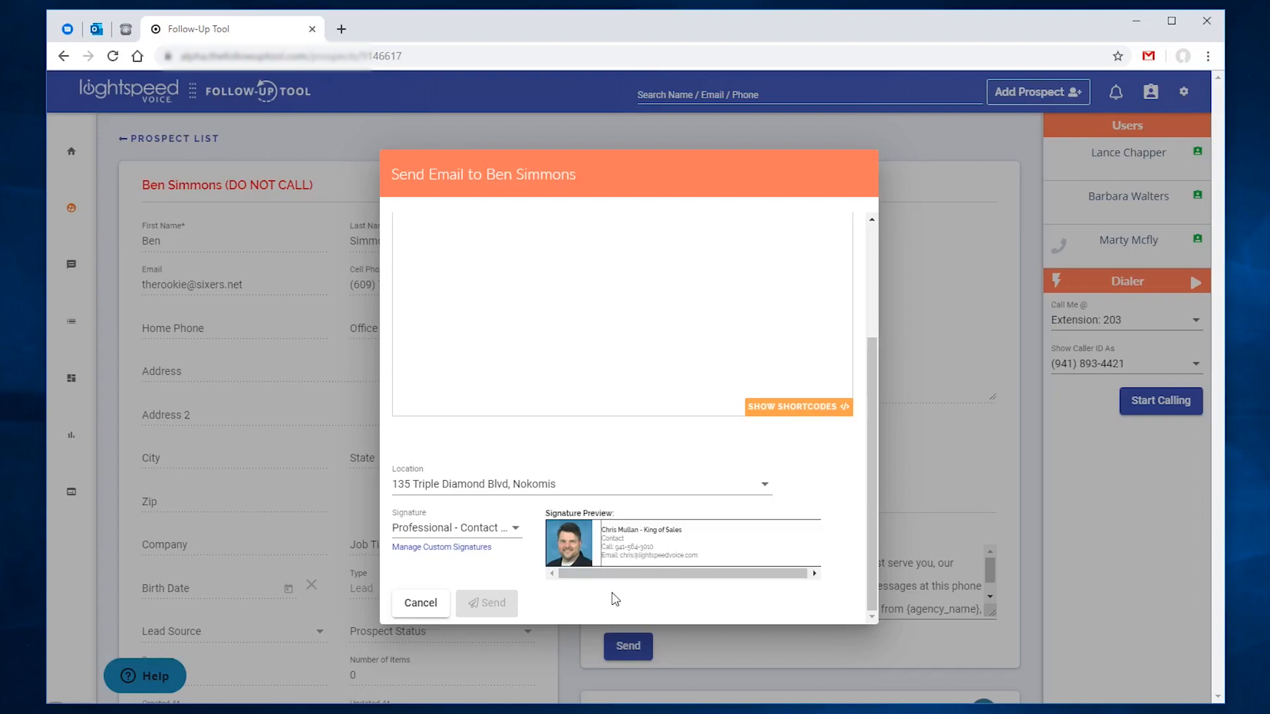
{"action": "left_click", "coordinate": [501, 529]}
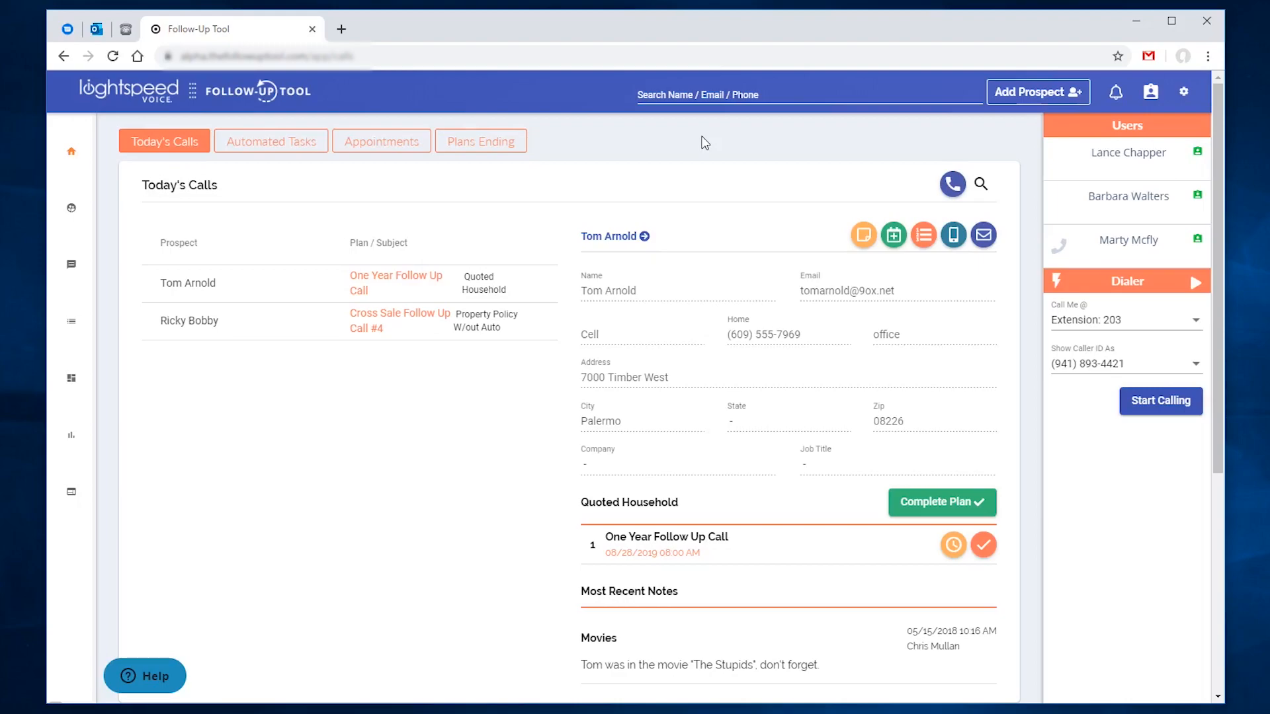
Step: Open the email template settings under Management and choose the Custom template
{"action": "left_click", "coordinate": [119, 496]}
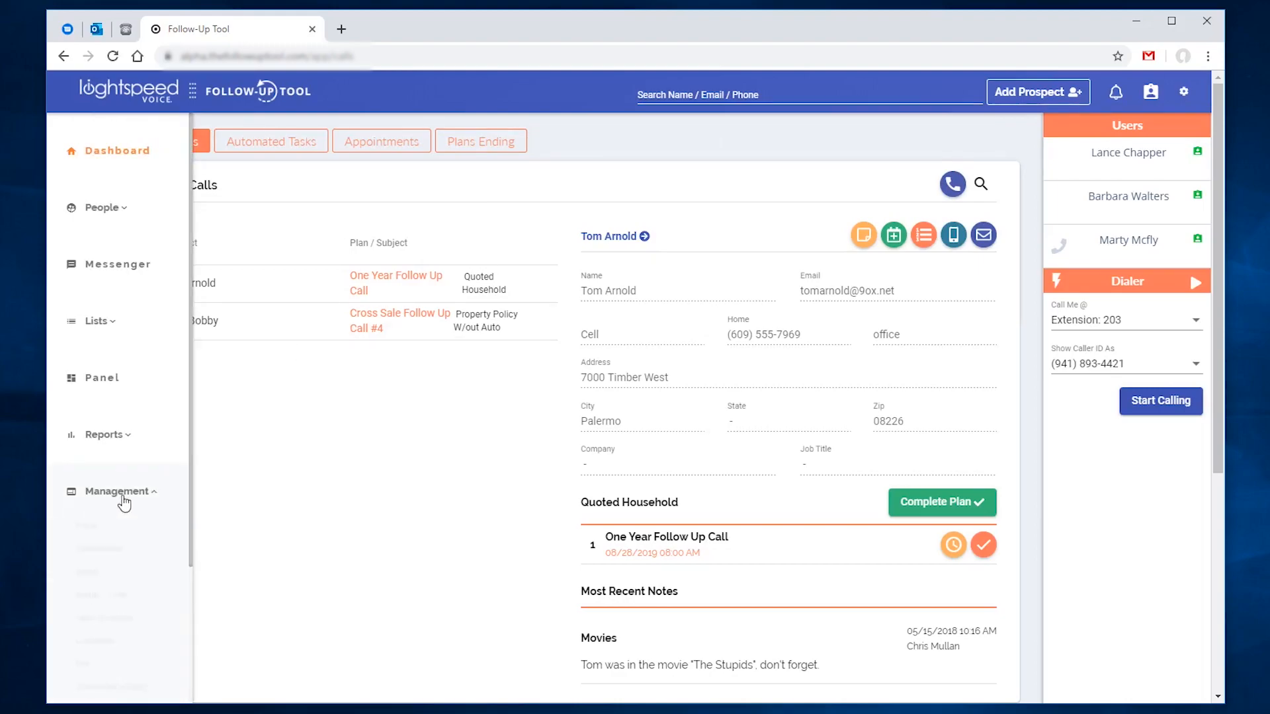
{"action": "left_click", "coordinate": [86, 571]}
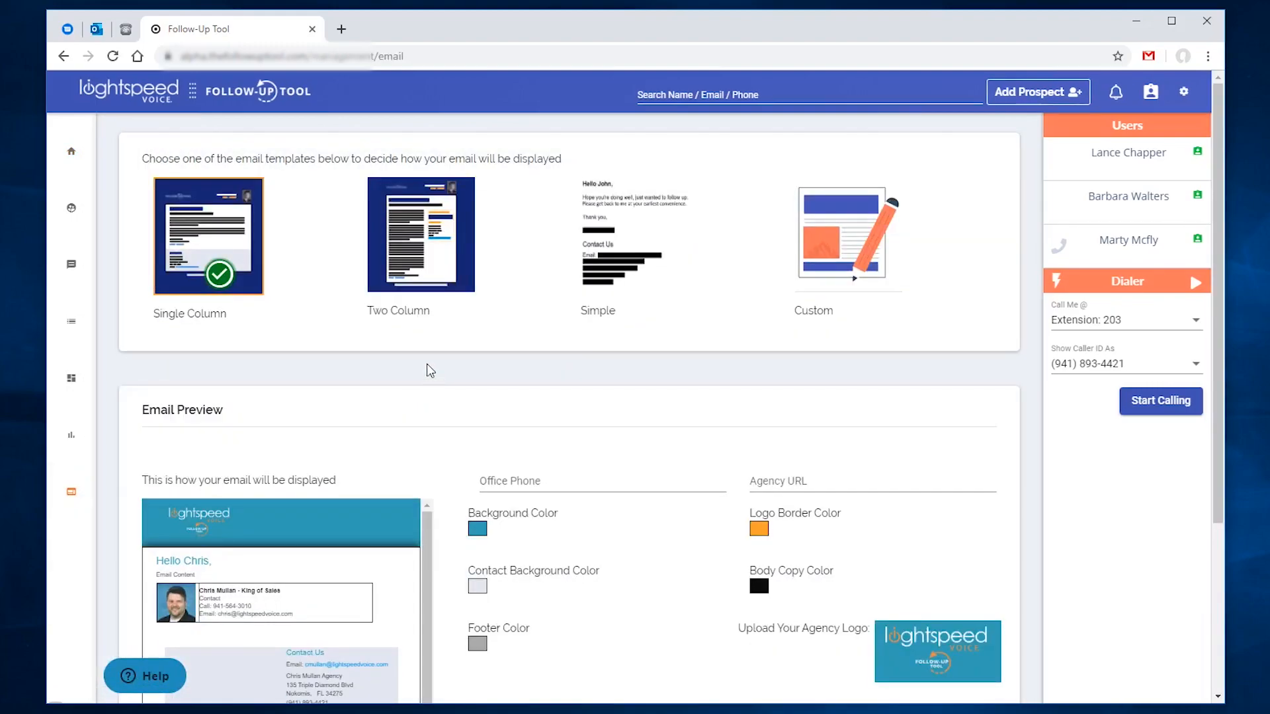
{"action": "left_click", "coordinate": [857, 277]}
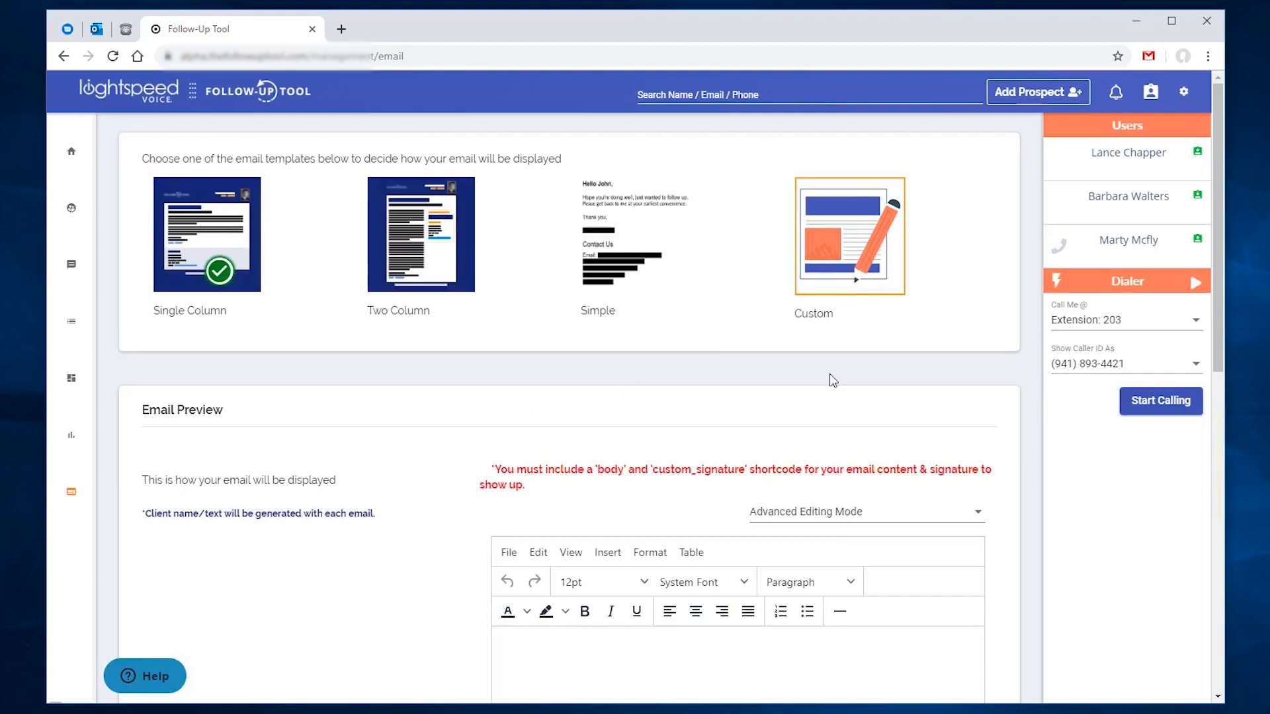
Step: Complete the {body} {custom_signature} shortcodes in the editor and save the template as active
{"action": "scroll", "coordinate": [831, 380], "scroll_direction": "down", "scroll_amount": 2}
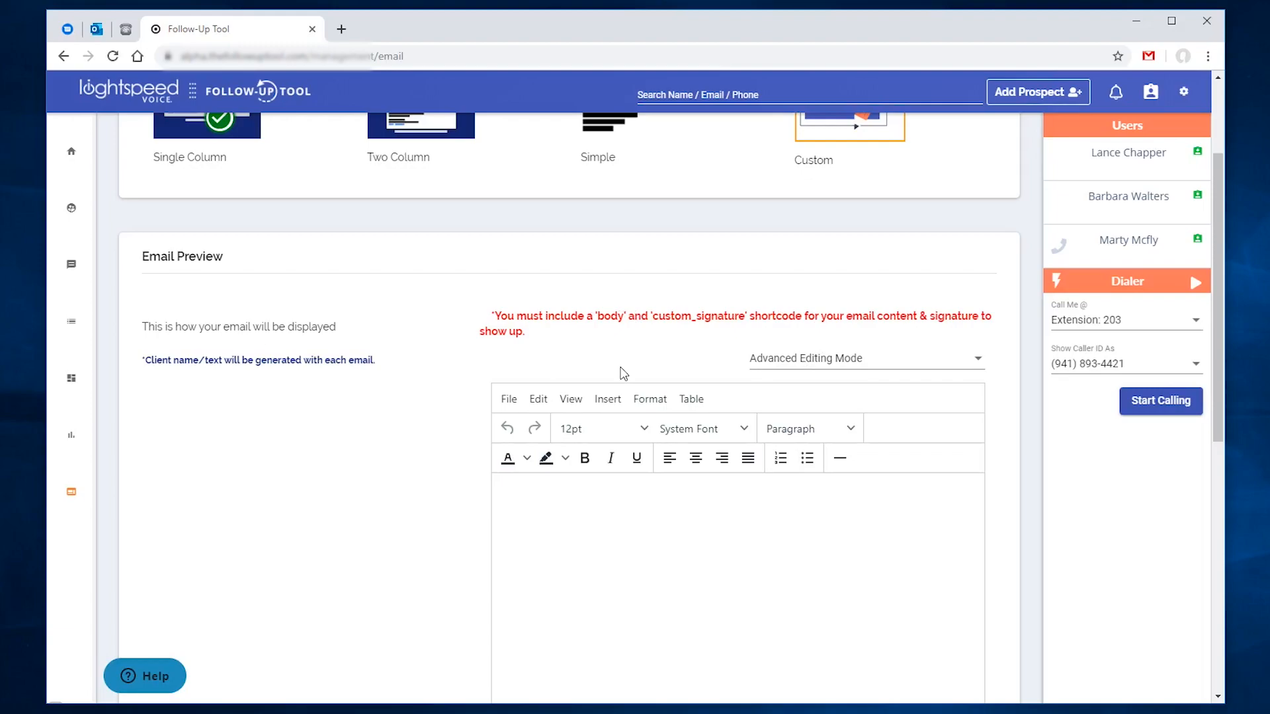
{"action": "scroll", "coordinate": [620, 373], "scroll_direction": "down", "scroll_amount": 3}
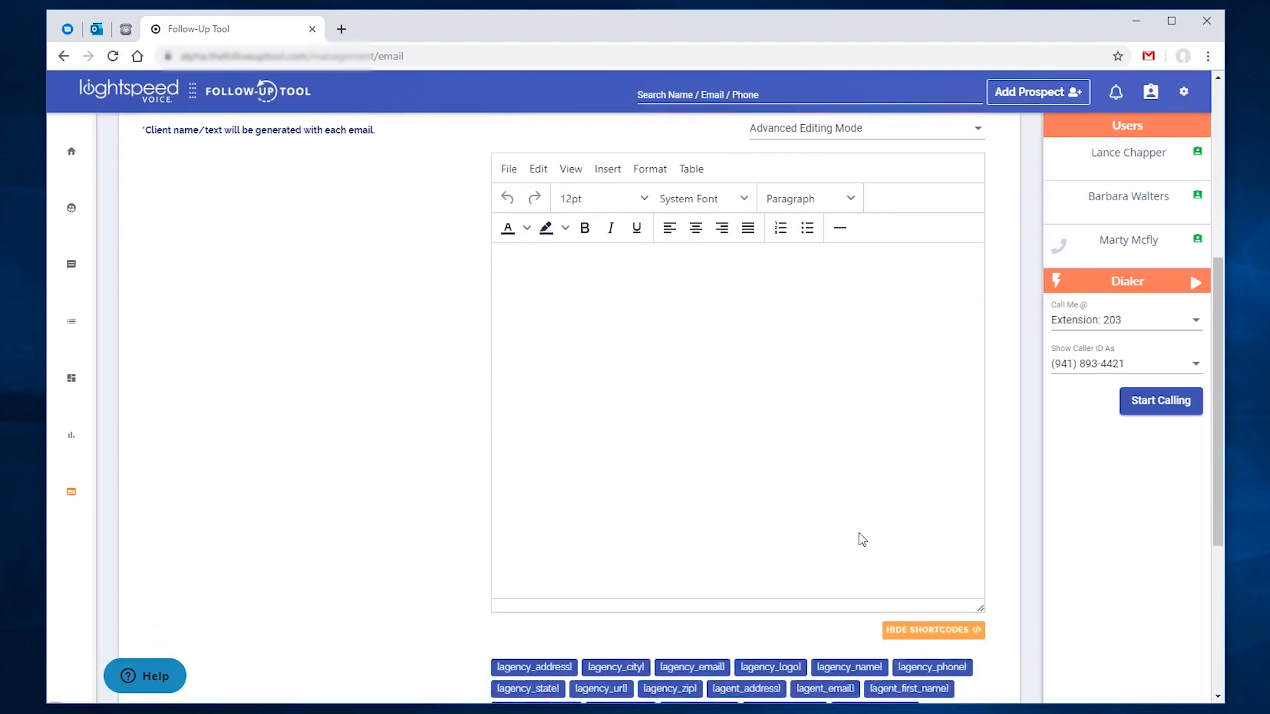
{"action": "type", "text": "body} "}
{"action": "type", "text": "{custom_signature}"}
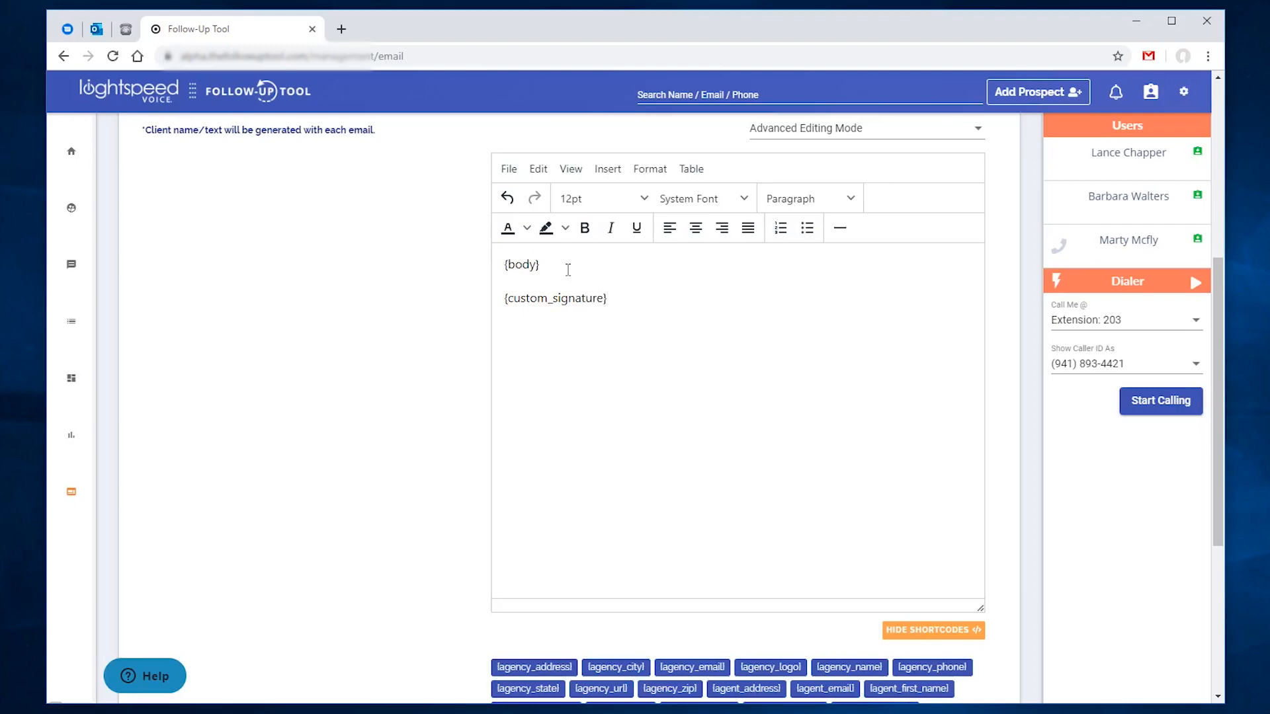
{"action": "scroll", "coordinate": [647, 343], "scroll_direction": "down", "scroll_amount": 3}
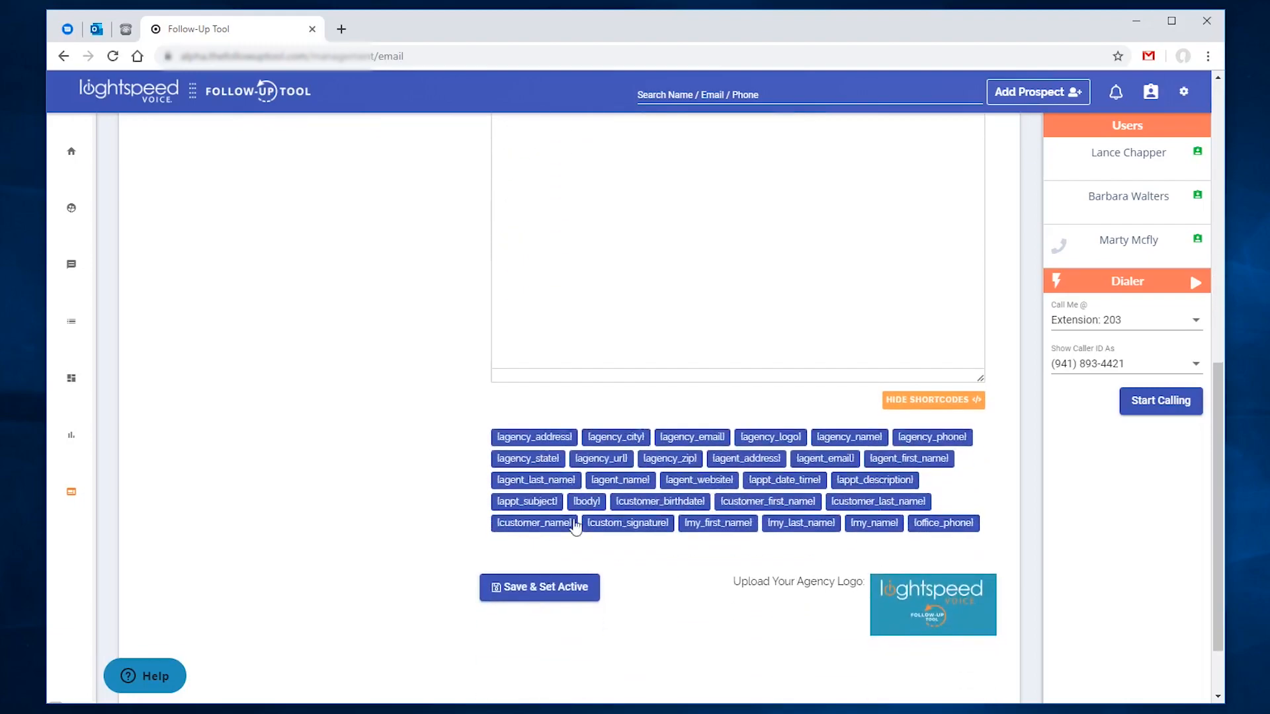
{"action": "left_click", "coordinate": [541, 587]}
{"action": "scroll", "coordinate": [378, 507], "scroll_direction": "up", "scroll_amount": 5}
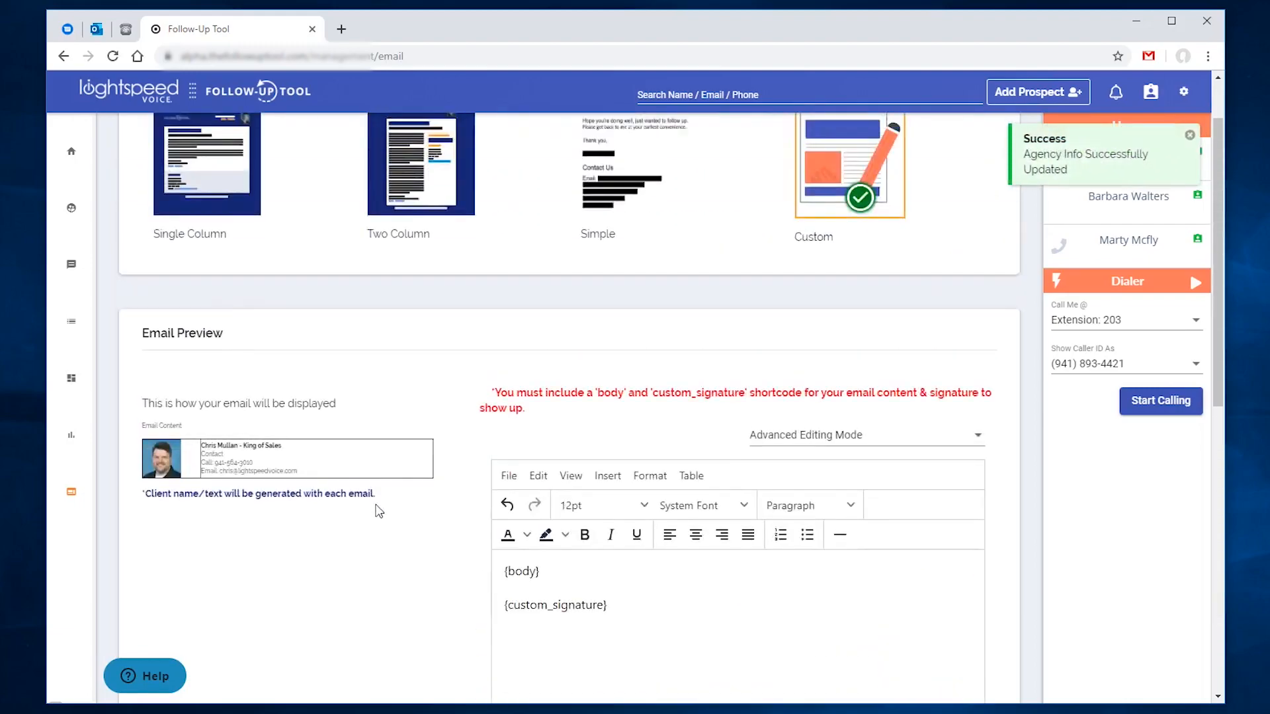
{"action": "scroll", "coordinate": [337, 539], "scroll_direction": "down", "scroll_amount": 1}
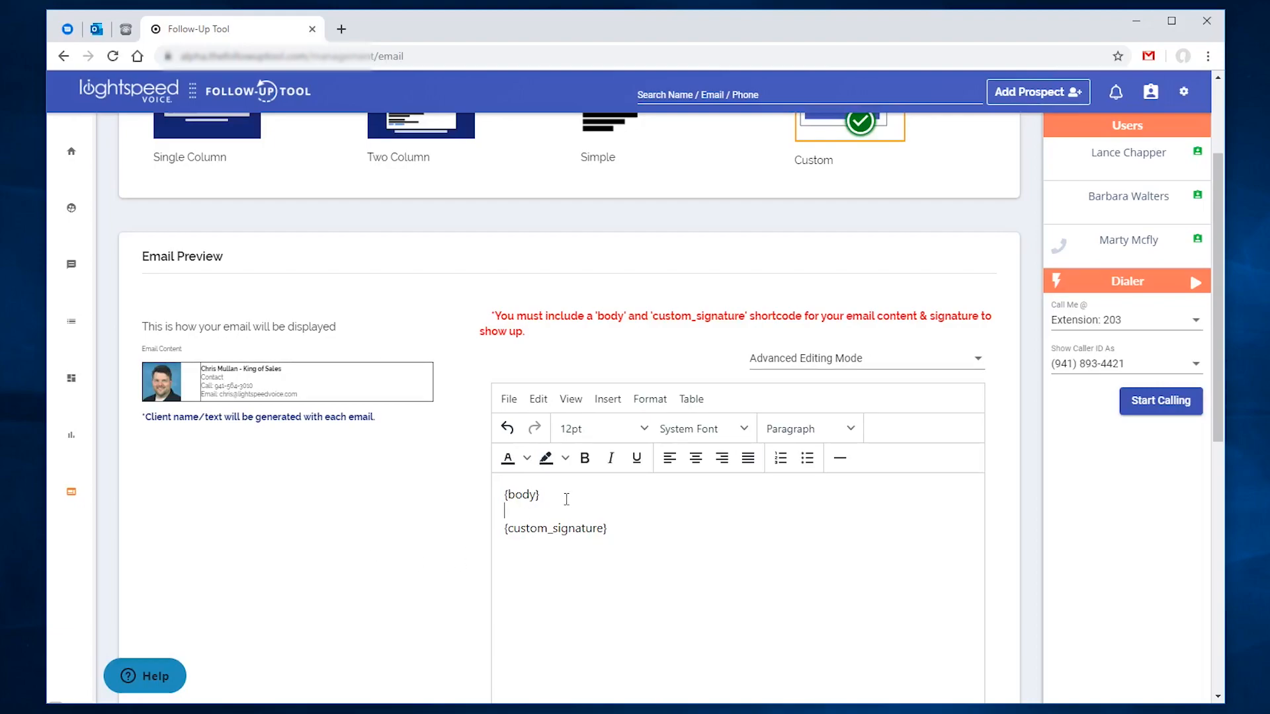
Step: Insert a divider, add the line 'We love to hear from you!' and save the template
{"action": "left_click", "coordinate": [840, 462]}
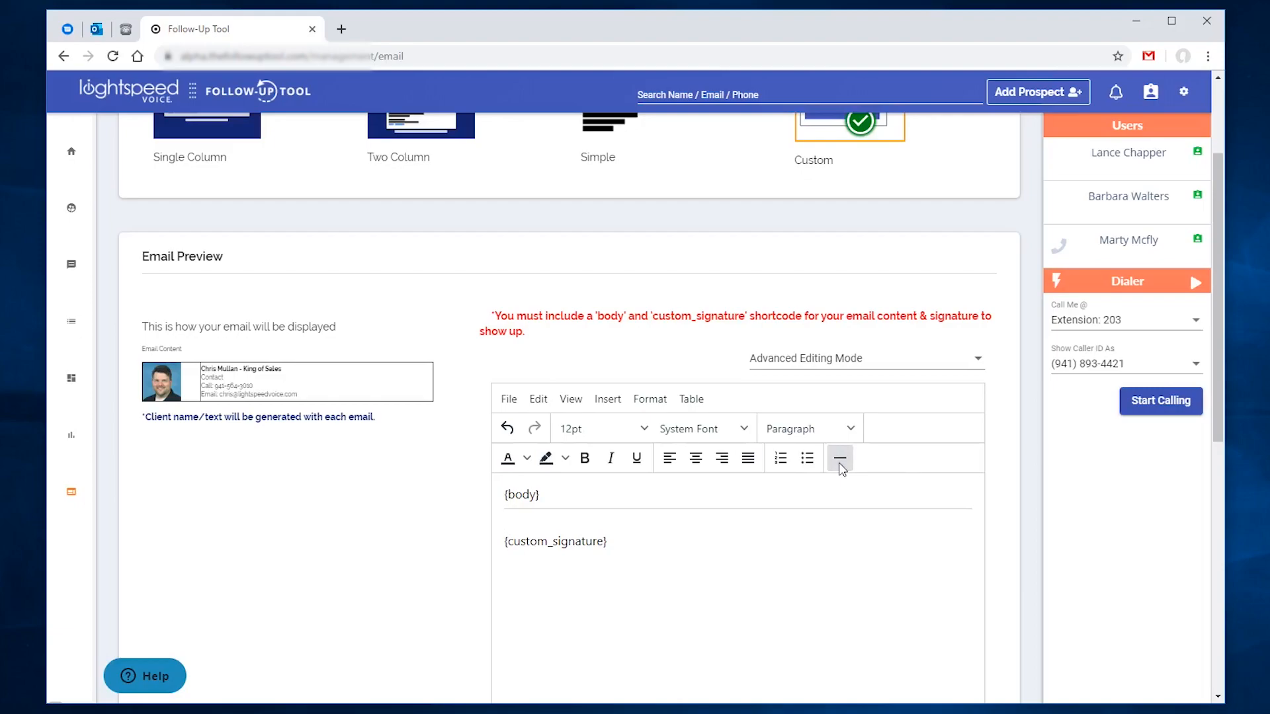
{"action": "type", "text": "We love to hear from you!"}
{"action": "scroll", "coordinate": [782, 499], "scroll_direction": "down", "scroll_amount": 7}
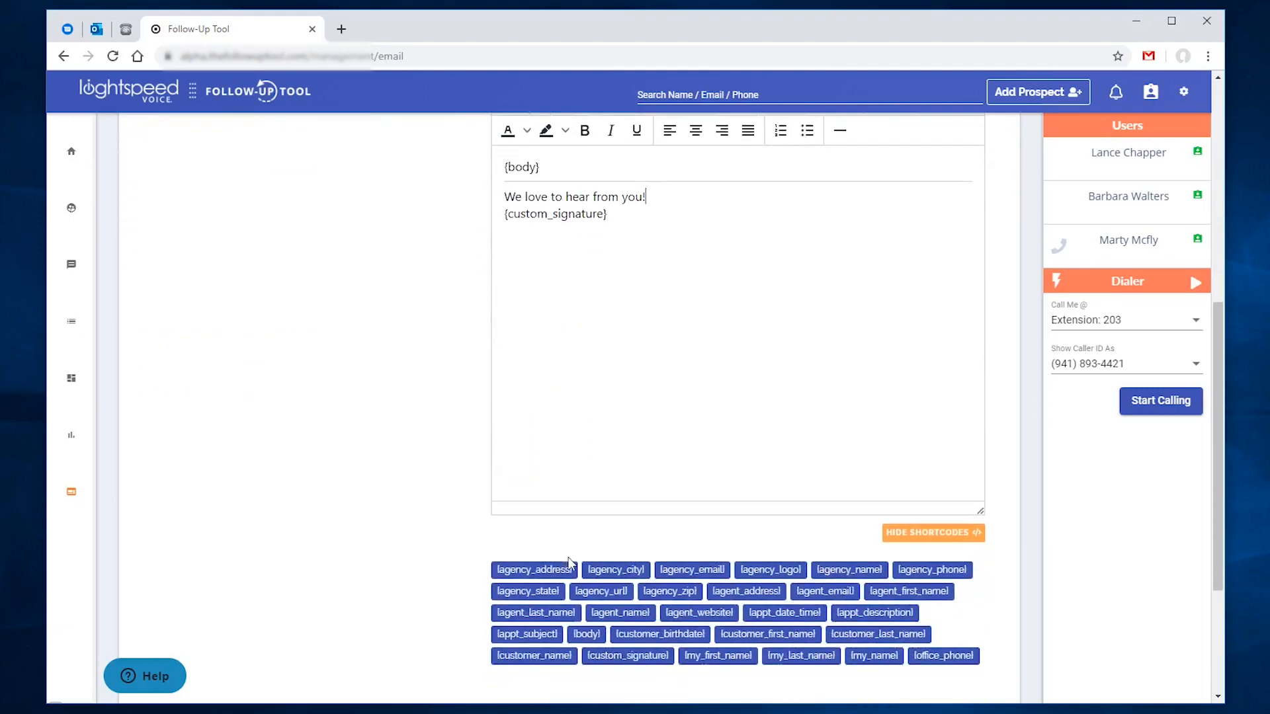
{"action": "left_click", "coordinate": [534, 595]}
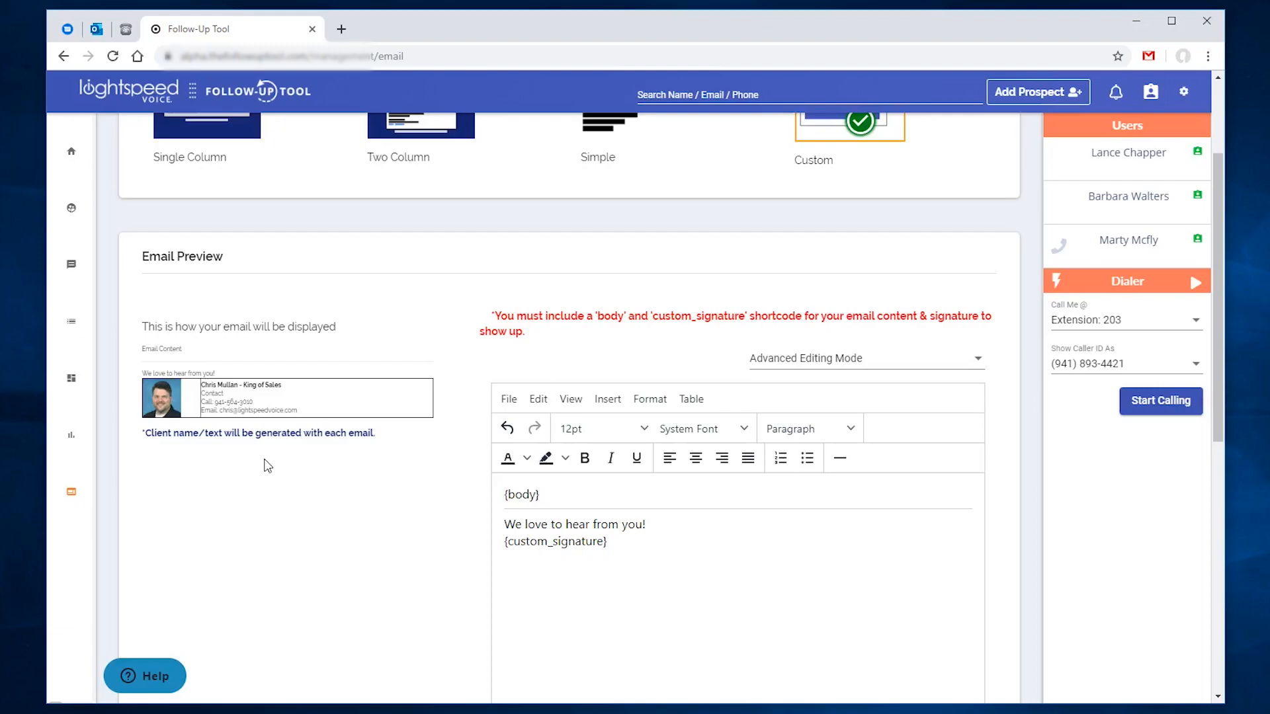
Step: Preview the Single Column email template
{"action": "scroll", "coordinate": [268, 466], "scroll_direction": "down", "scroll_amount": 8}
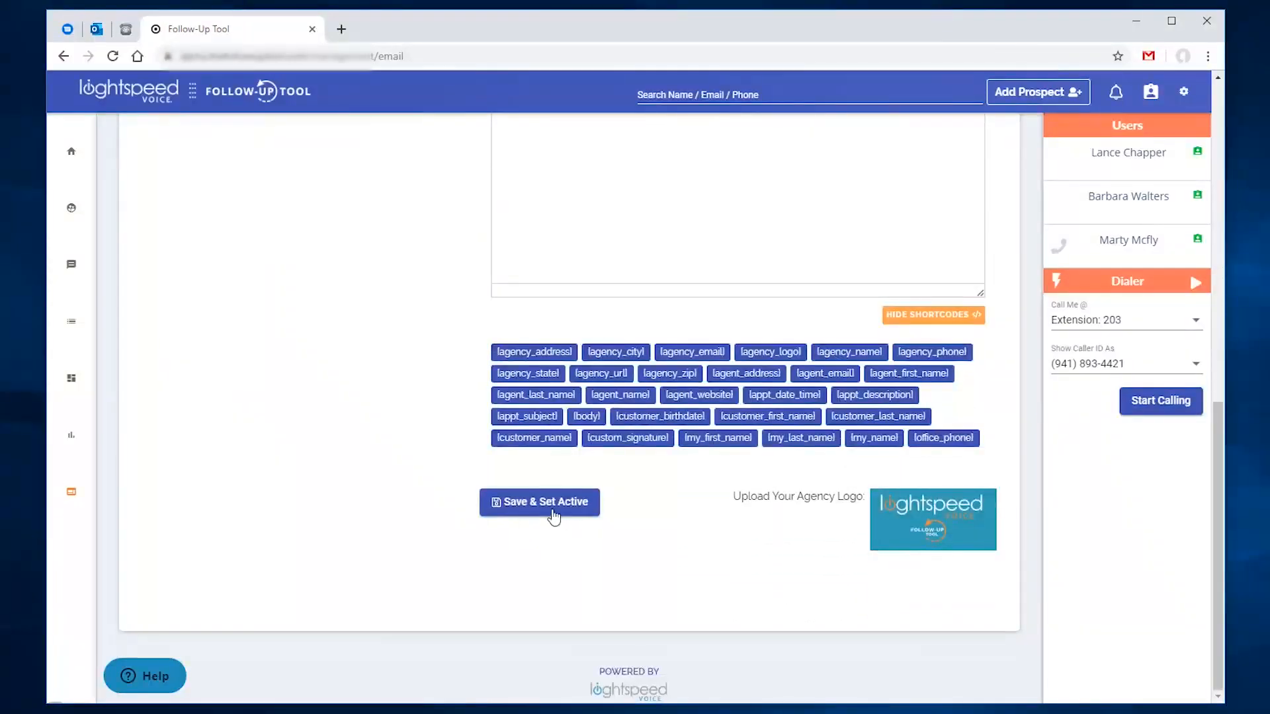
{"action": "scroll", "coordinate": [232, 306], "scroll_direction": "up", "scroll_amount": 8}
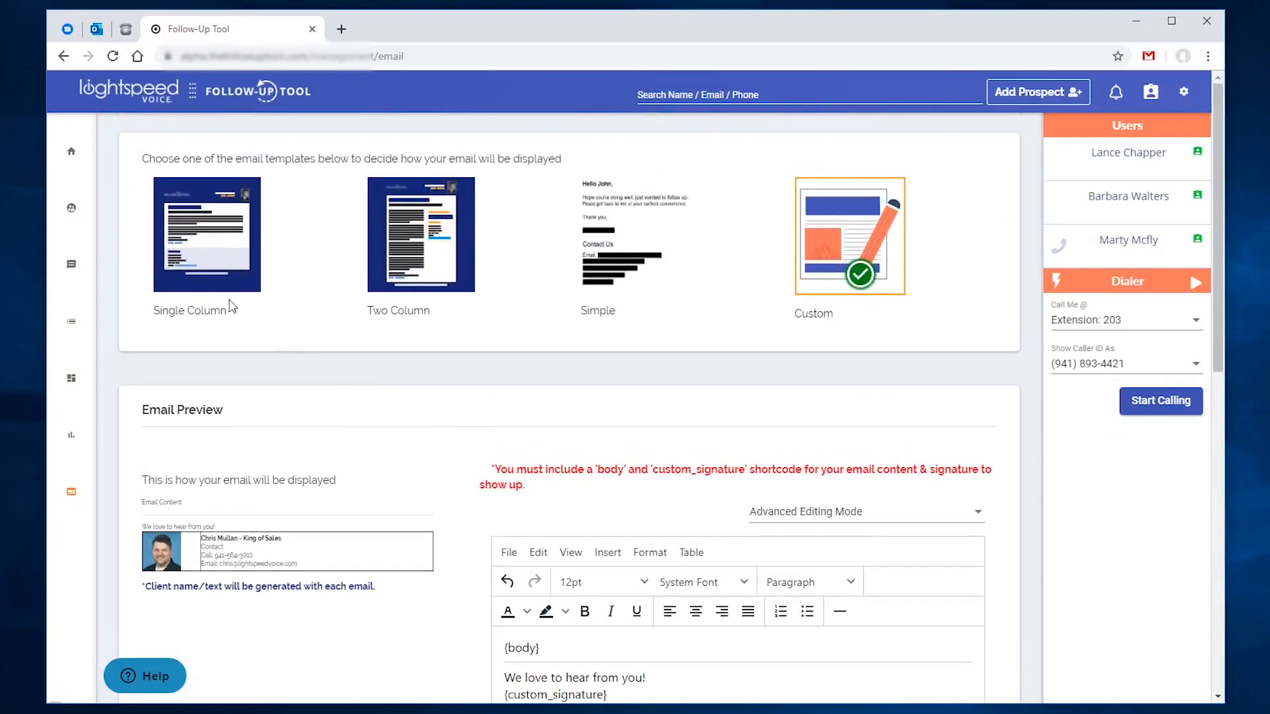
{"action": "left_click", "coordinate": [195, 262]}
Step: Scroll through the Prospects list of all 14 prospects
{"action": "scroll", "coordinate": [502, 463], "scroll_direction": "down", "scroll_amount": 4}
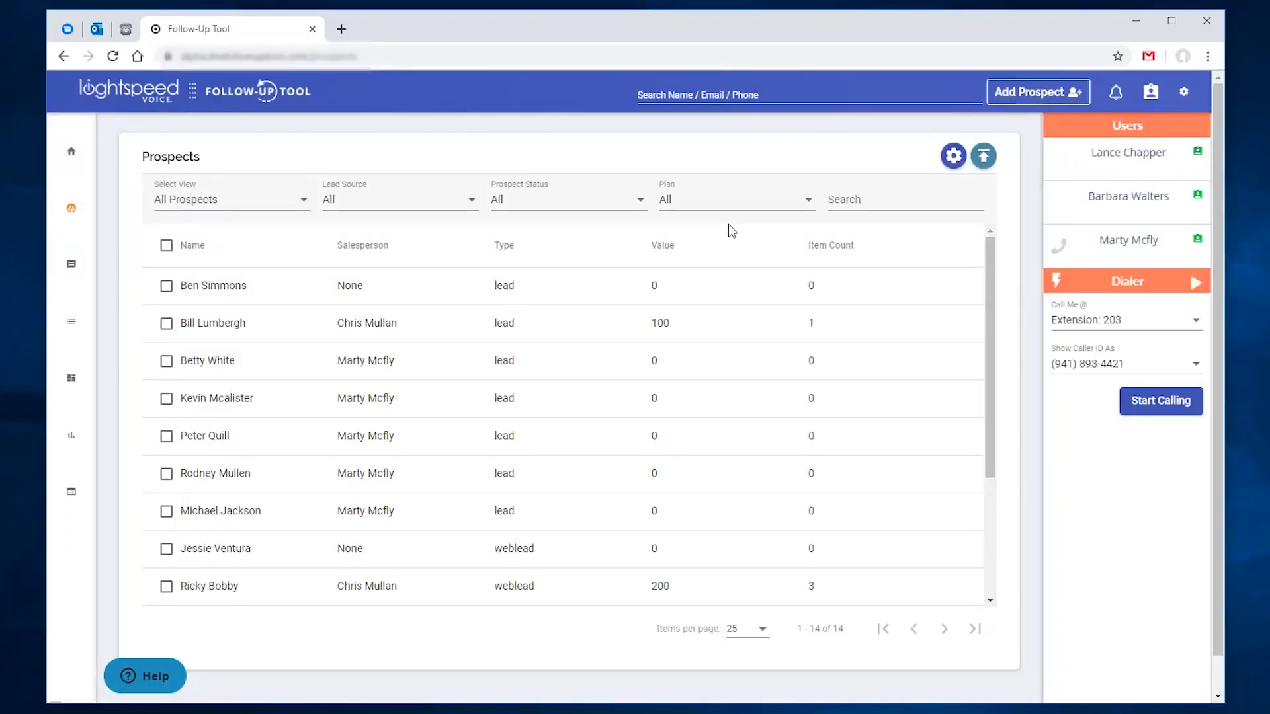
{"action": "left_click", "coordinate": [166, 287]}
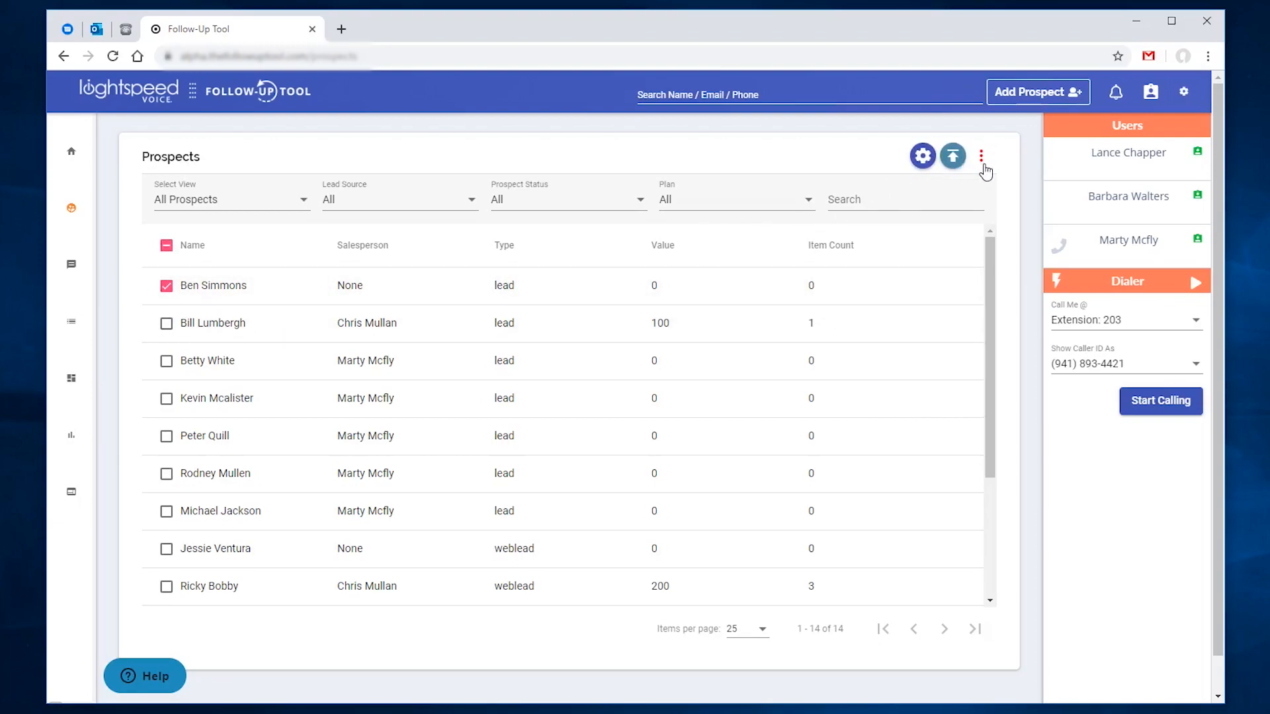
{"action": "left_click", "coordinate": [982, 157]}
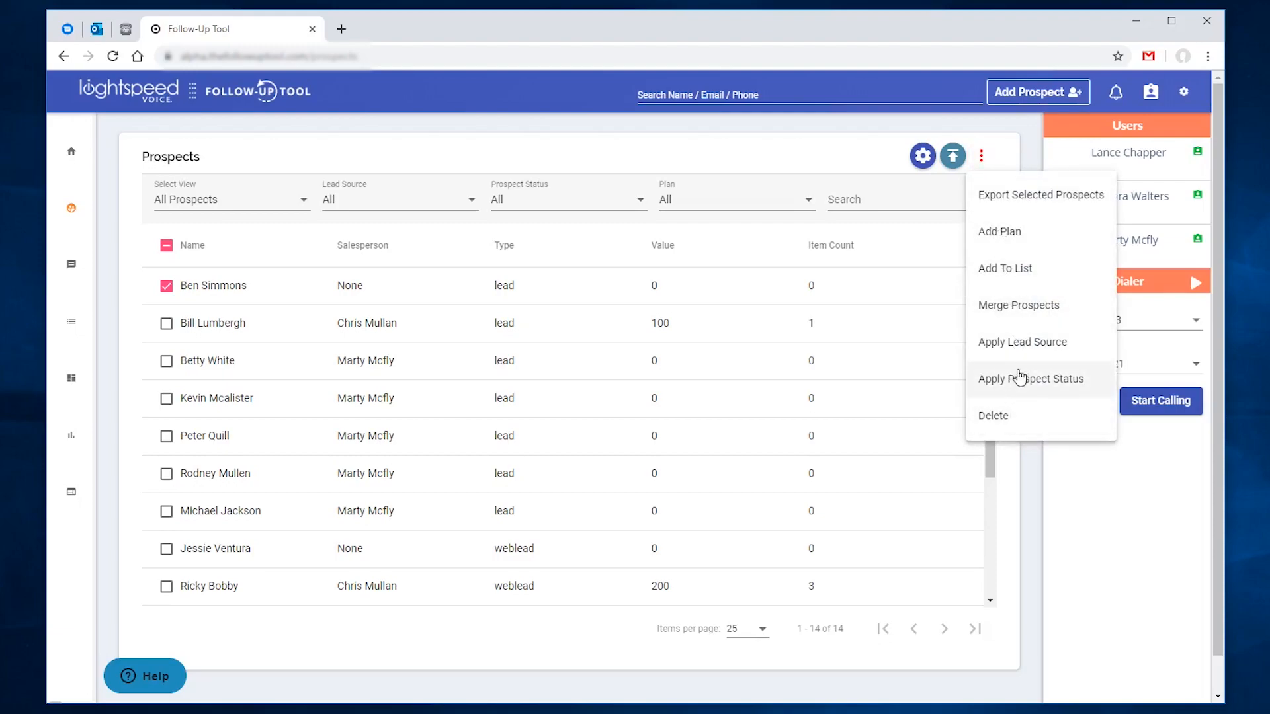
{"action": "left_click", "coordinate": [1035, 231]}
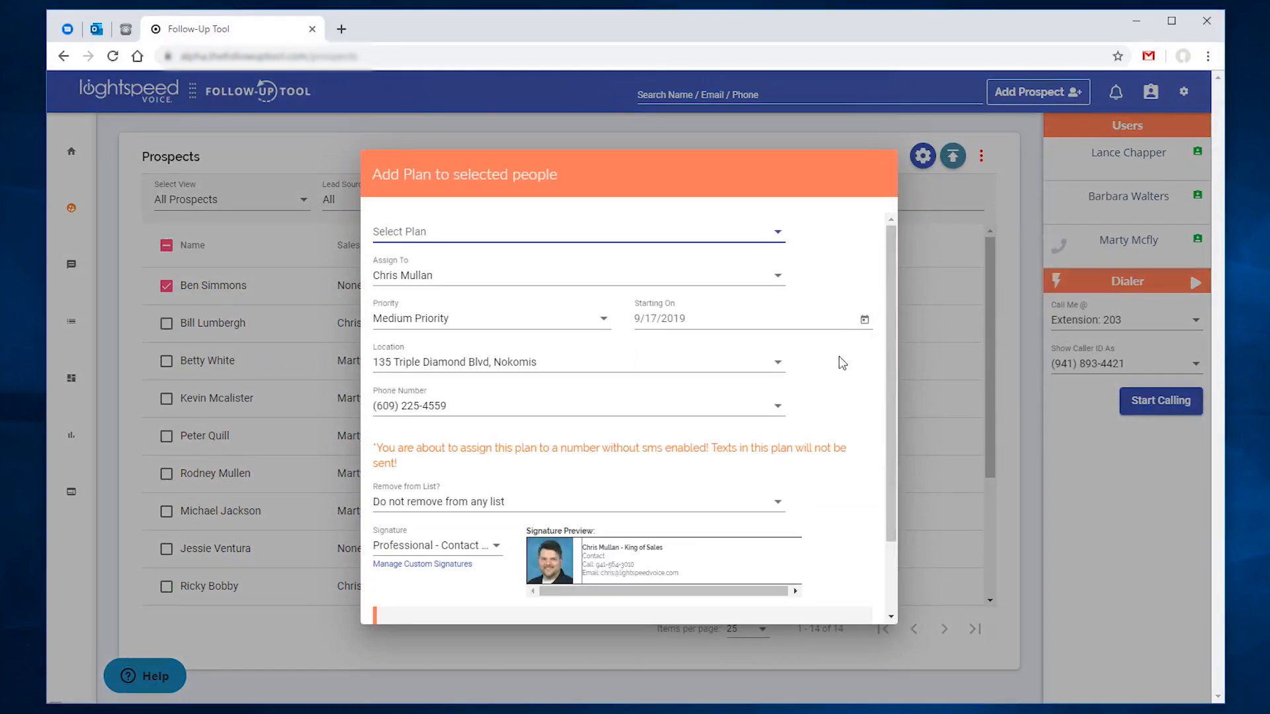
{"action": "left_click", "coordinate": [667, 248]}
{"action": "left_click", "coordinate": [651, 270]}
{"action": "scroll", "coordinate": [865, 396], "scroll_direction": "down", "scroll_amount": 2}
{"action": "left_click", "coordinate": [476, 457]}
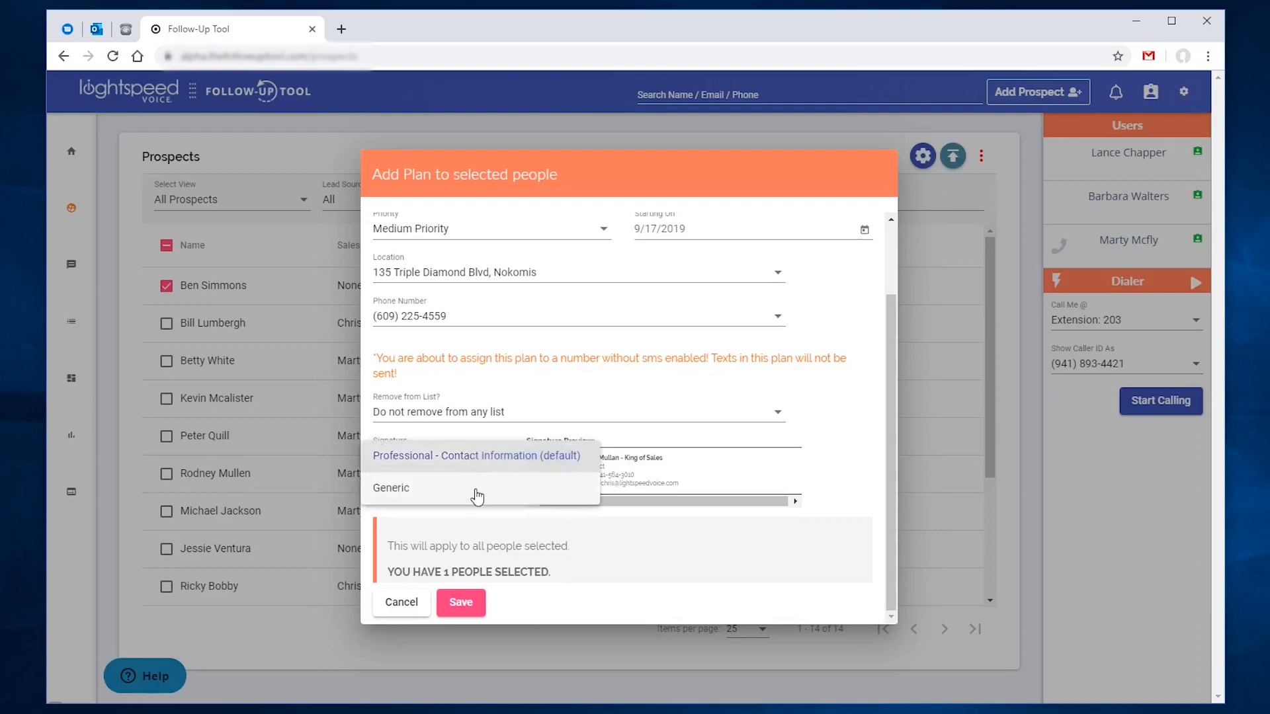
{"action": "left_click", "coordinate": [479, 456]}
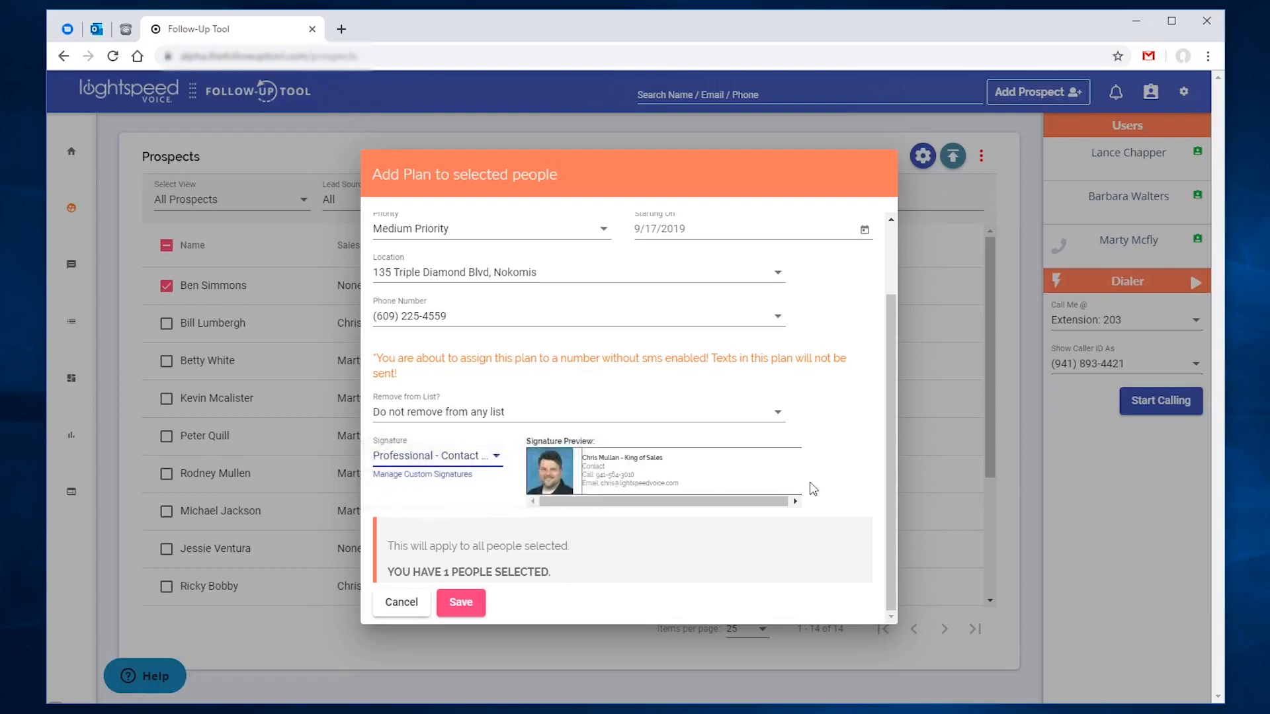
{"action": "left_click", "coordinate": [400, 602]}
Step: Select all prospects, open Add Plan for them, then cancel the form
{"action": "left_click", "coordinate": [166, 246]}
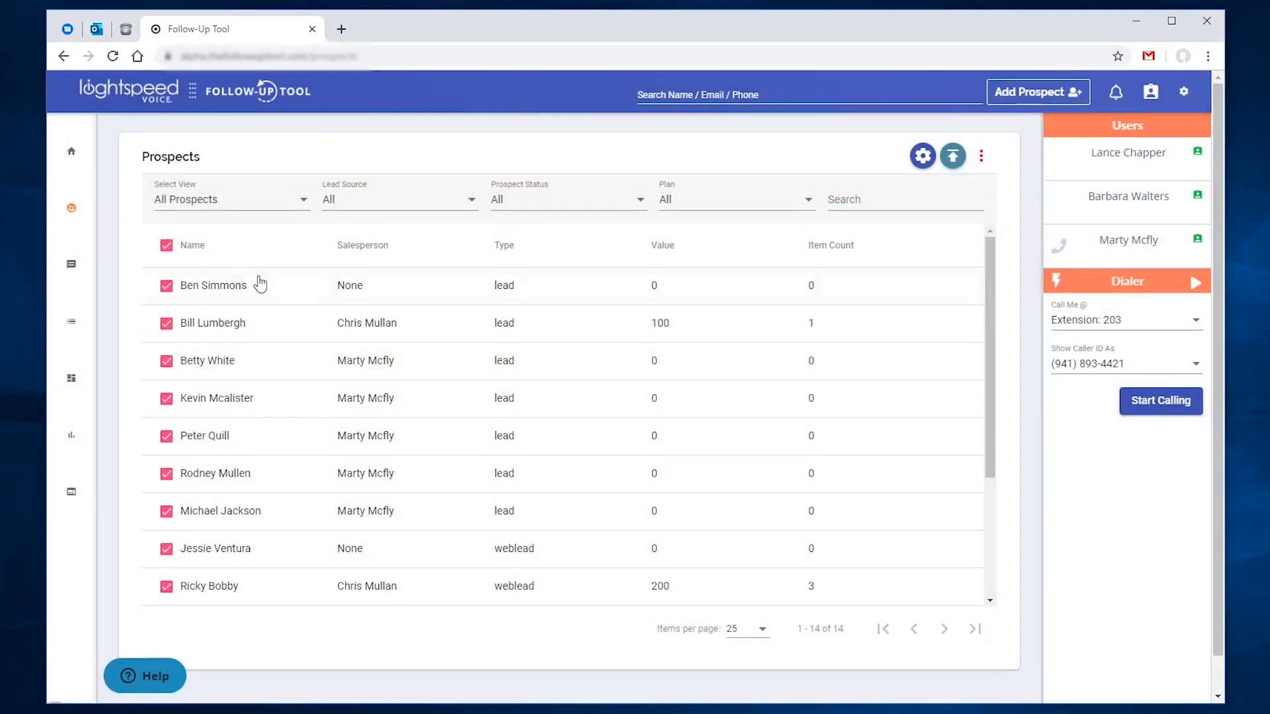
{"action": "left_click", "coordinate": [981, 156]}
{"action": "left_click", "coordinate": [999, 231]}
{"action": "scroll", "coordinate": [759, 481], "scroll_direction": "down", "scroll_amount": 2}
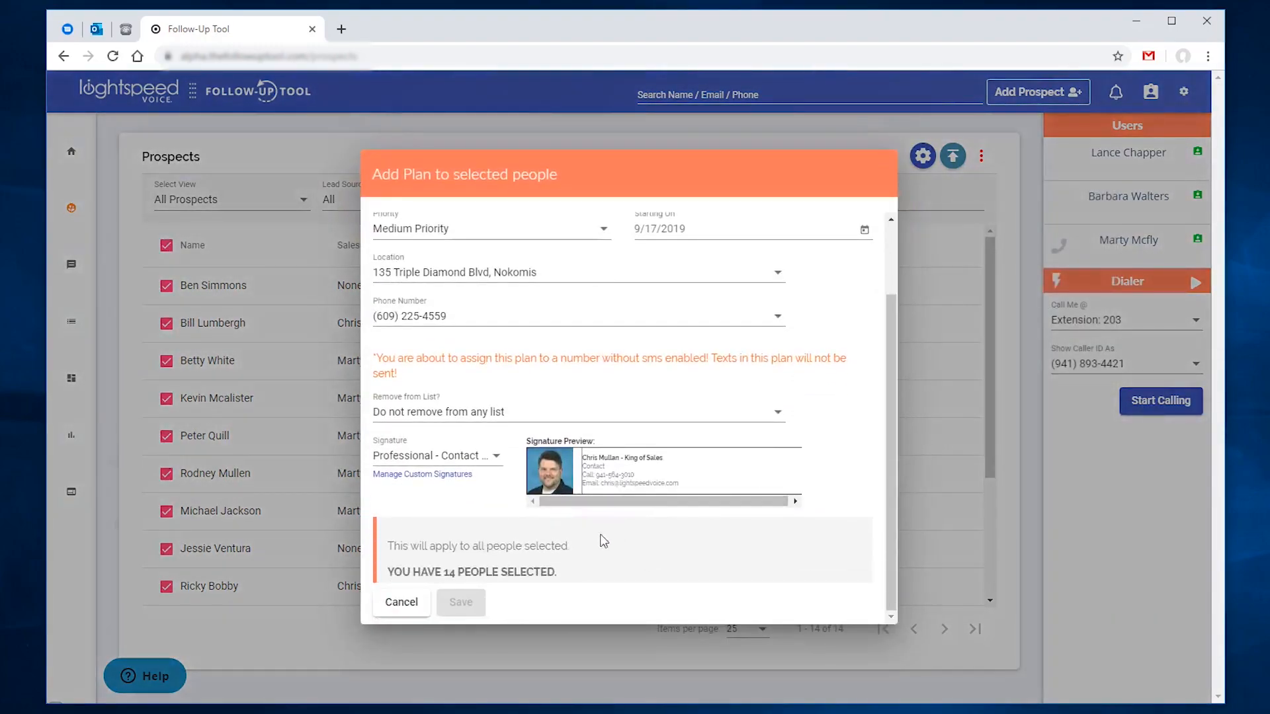
{"action": "left_click", "coordinate": [402, 602]}
Step: Clear and re-tick the header checkbox so all 14 prospects are selected
{"action": "left_click", "coordinate": [166, 246]}
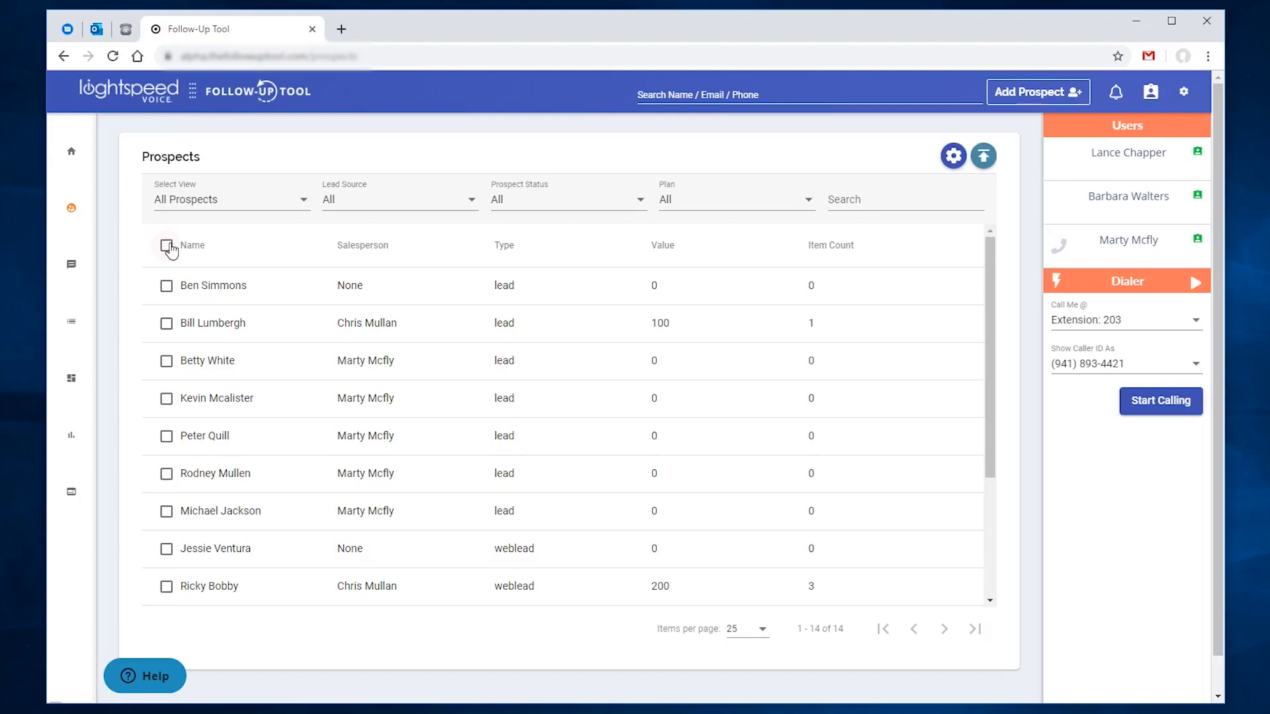
{"action": "left_click", "coordinate": [166, 246]}
{"action": "scroll", "coordinate": [532, 385], "scroll_direction": "down", "scroll_amount": 3}
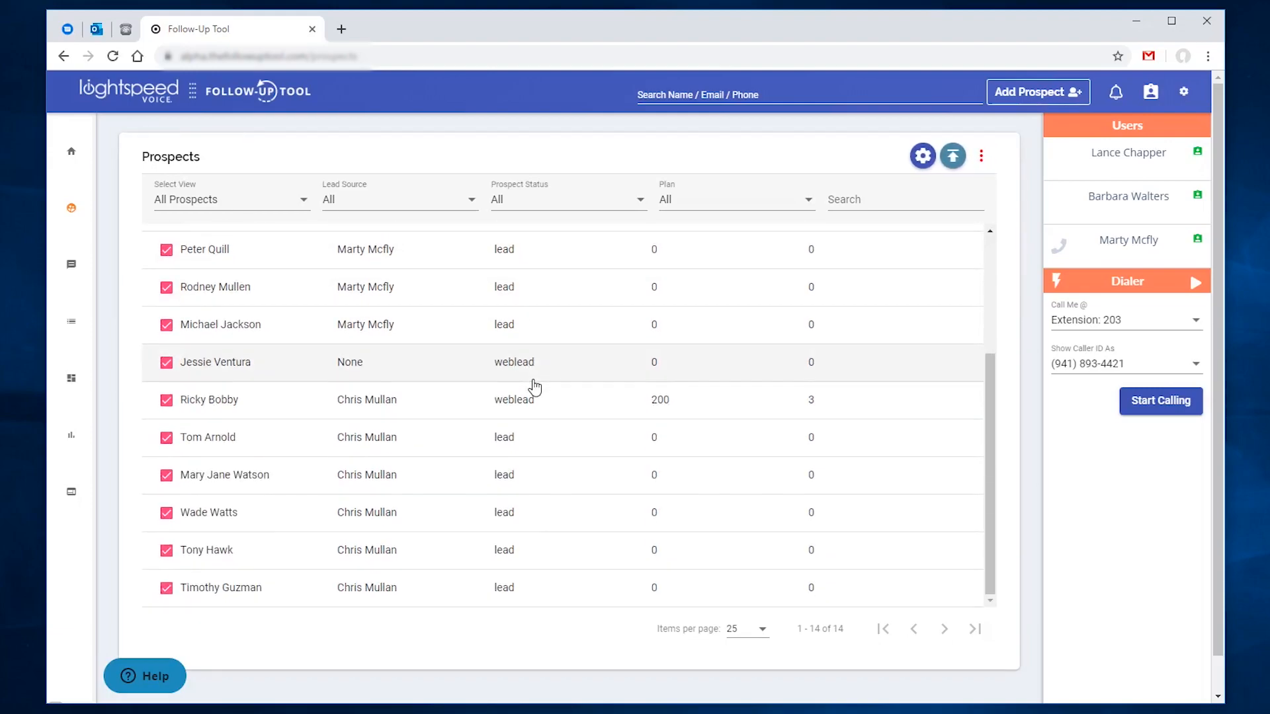
{"action": "scroll", "coordinate": [533, 385], "scroll_direction": "up", "scroll_amount": 3}
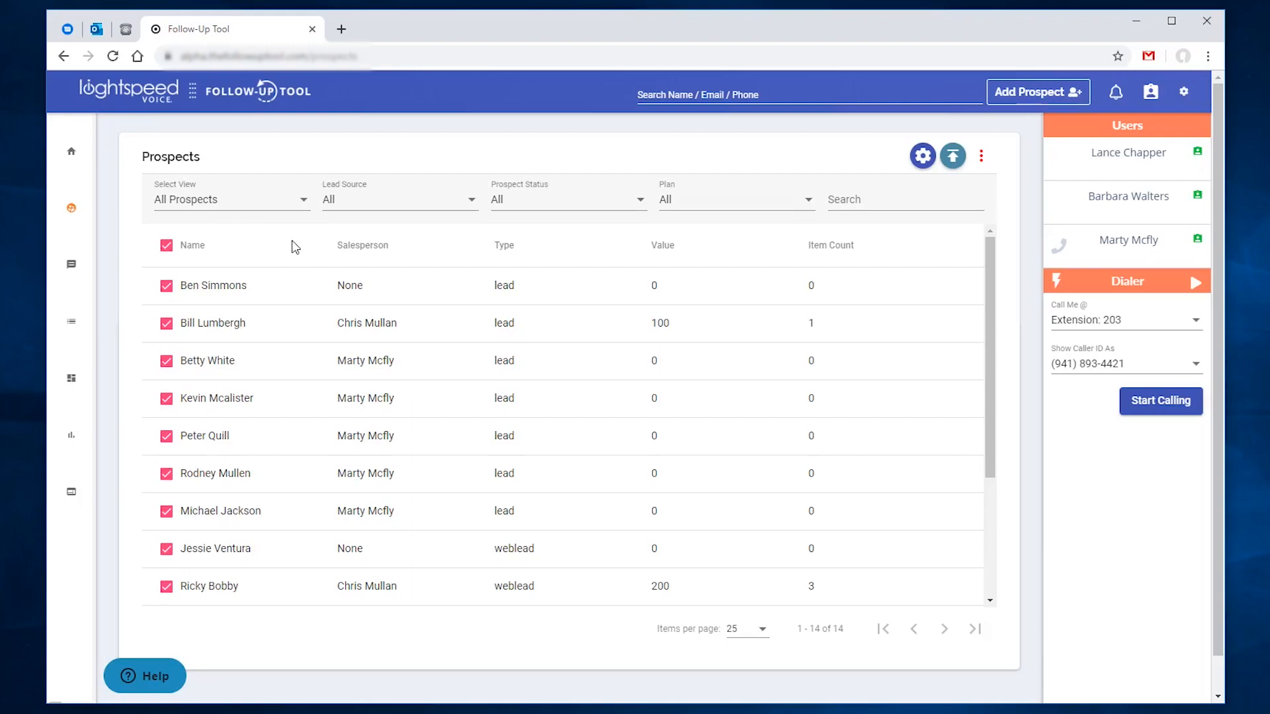
{"action": "left_click", "coordinate": [166, 246]}
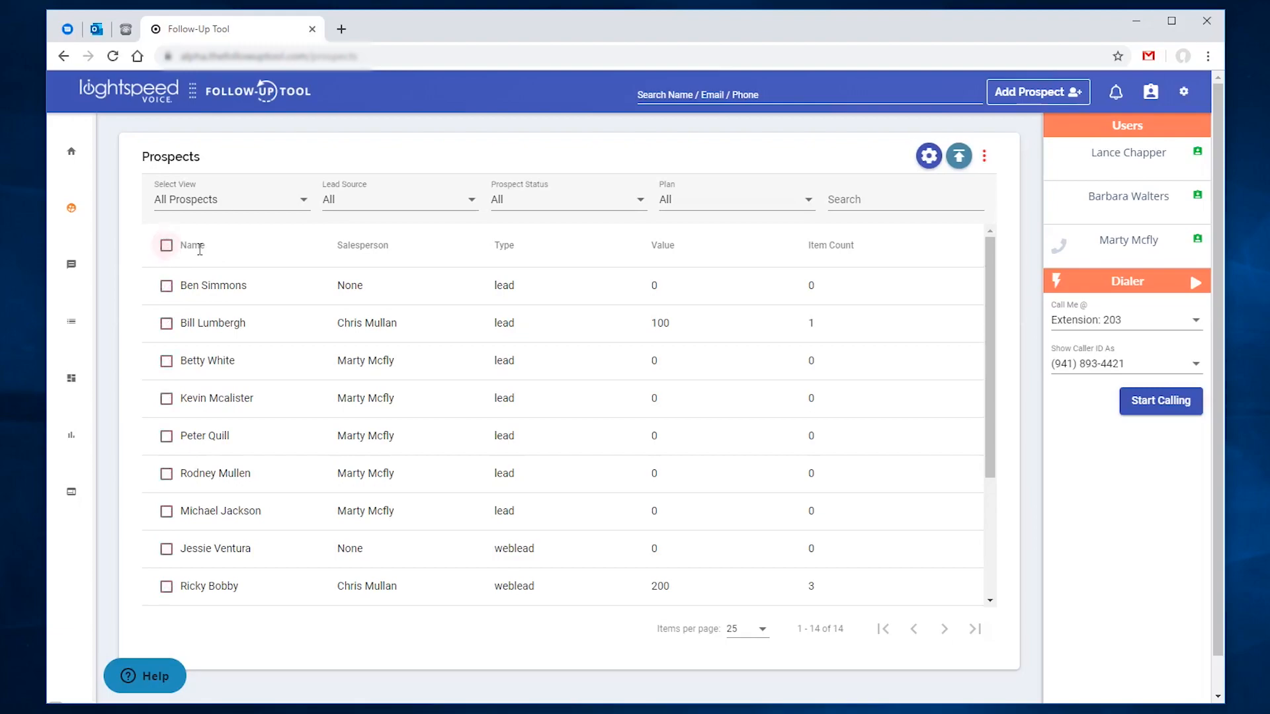
{"action": "left_click", "coordinate": [473, 209]}
{"action": "left_click", "coordinate": [462, 241]}
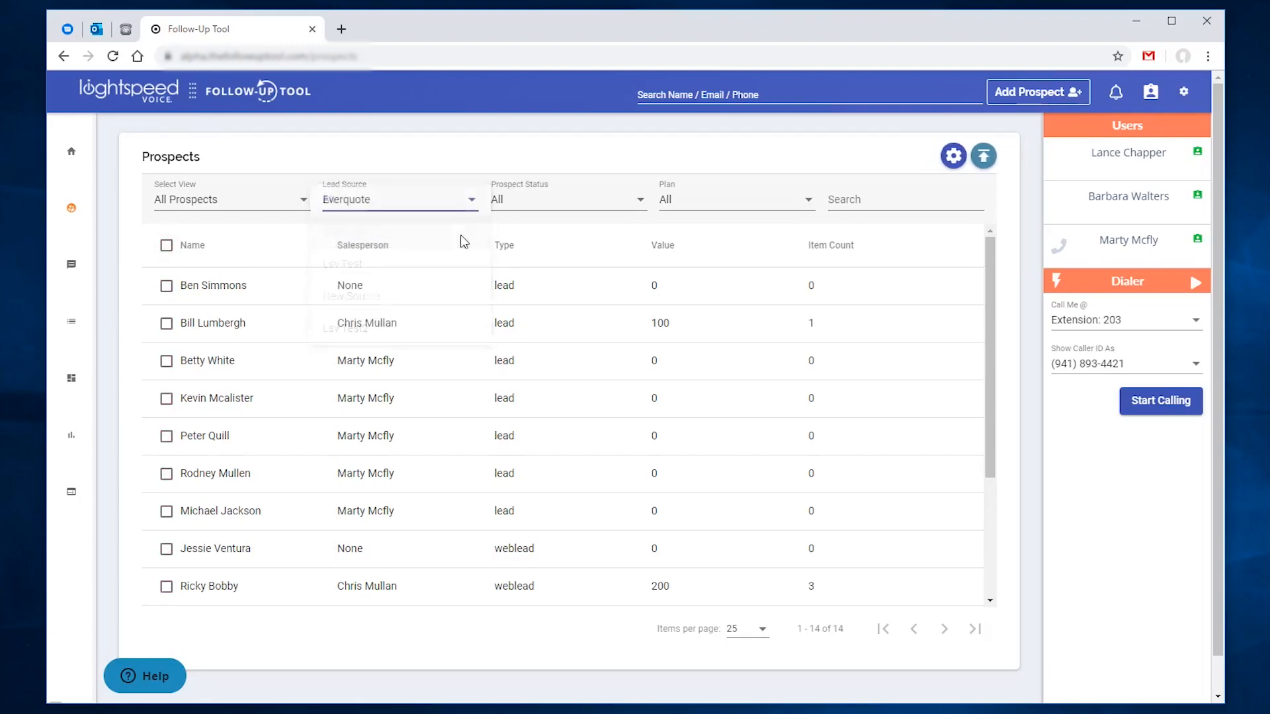
{"action": "left_click", "coordinate": [166, 245]}
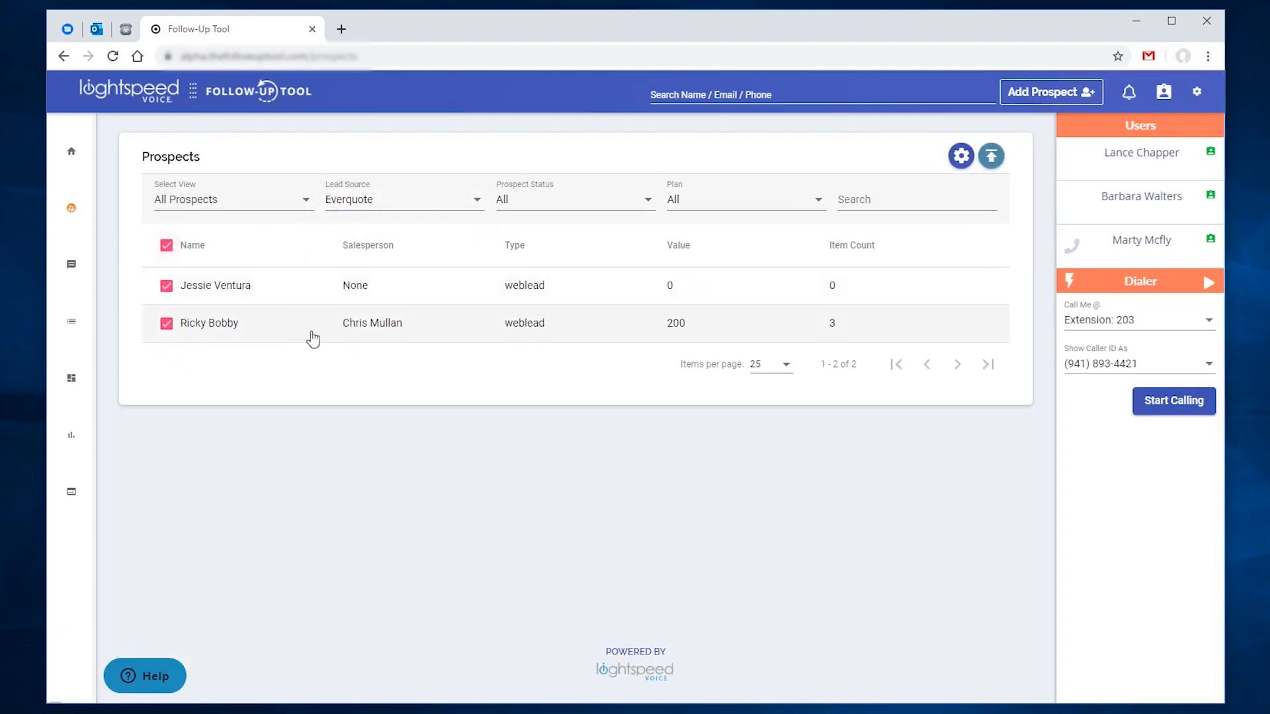
{"action": "left_click", "coordinate": [365, 205]}
{"action": "left_click", "coordinate": [357, 175]}
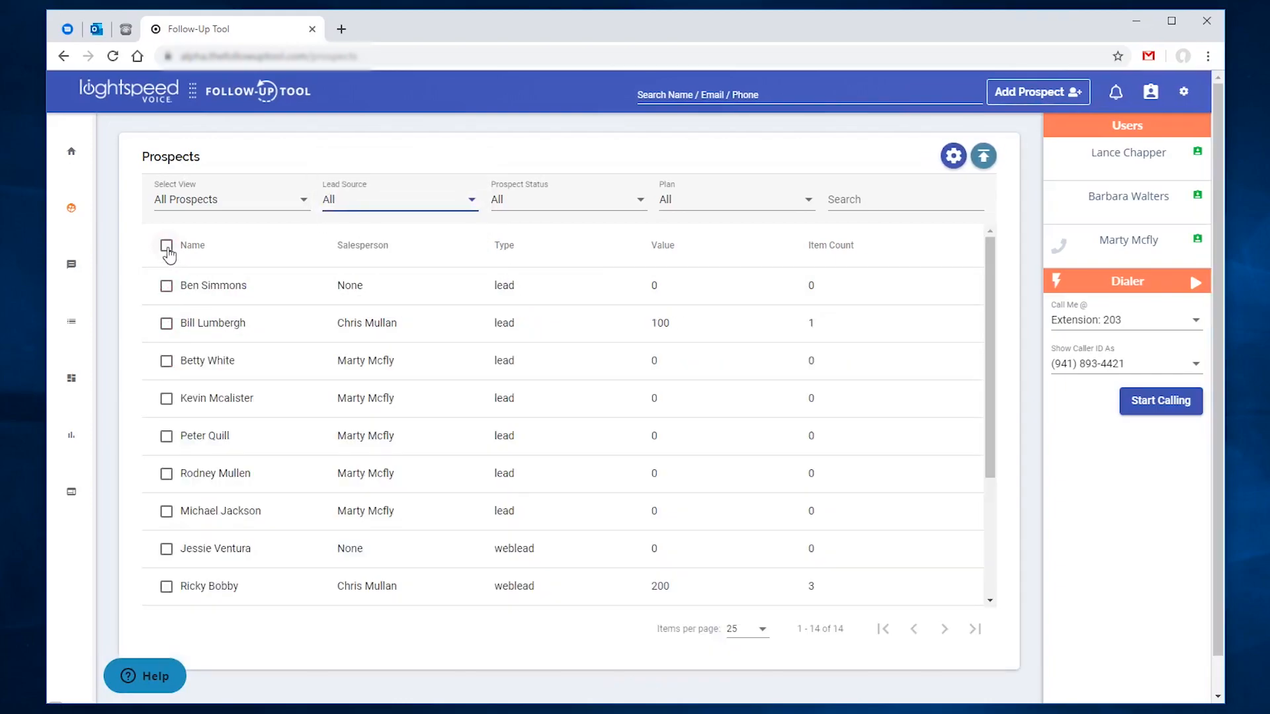
{"action": "left_click", "coordinate": [167, 245]}
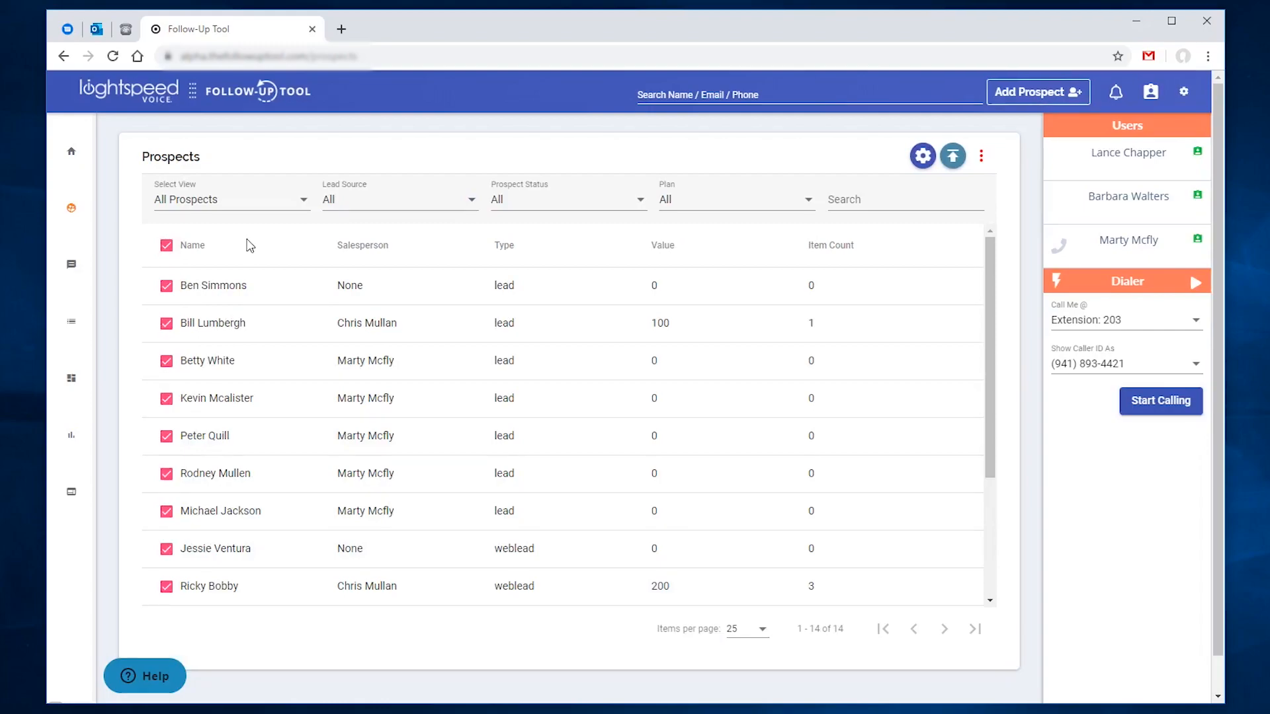
{"action": "left_click", "coordinate": [982, 157]}
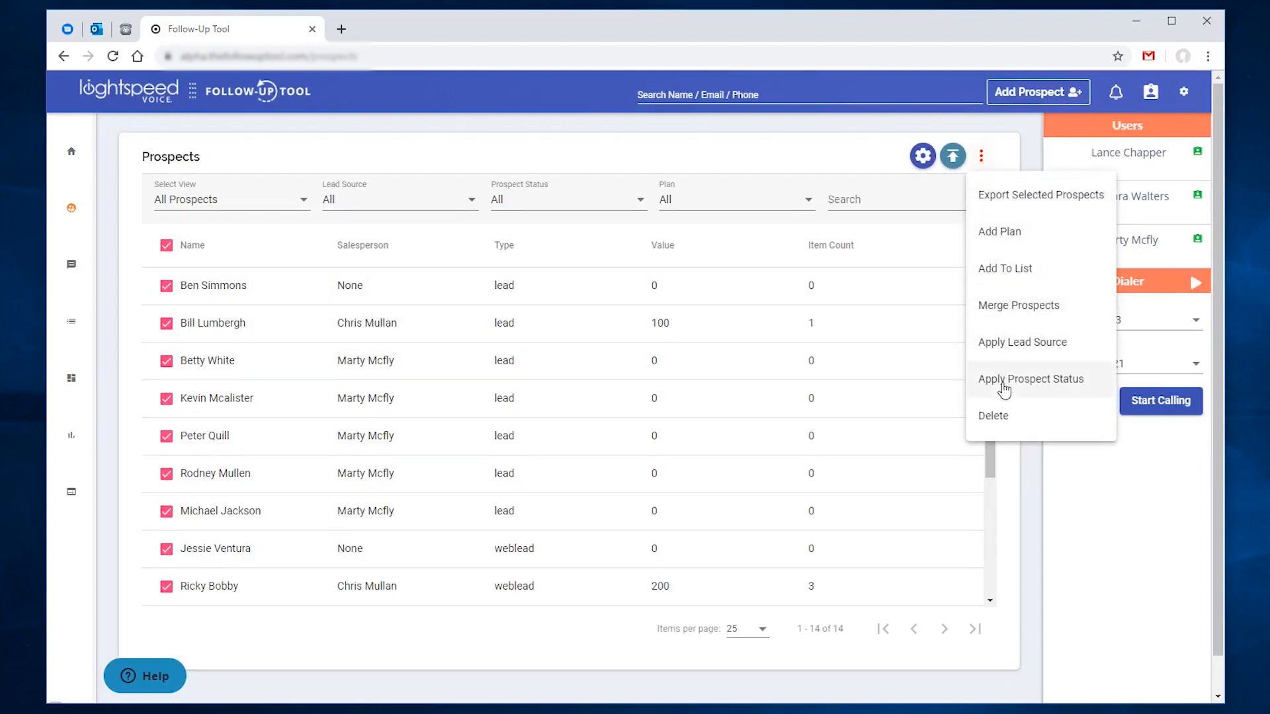
{"action": "left_click", "coordinate": [992, 417]}
{"action": "left_click", "coordinate": [539, 364]}
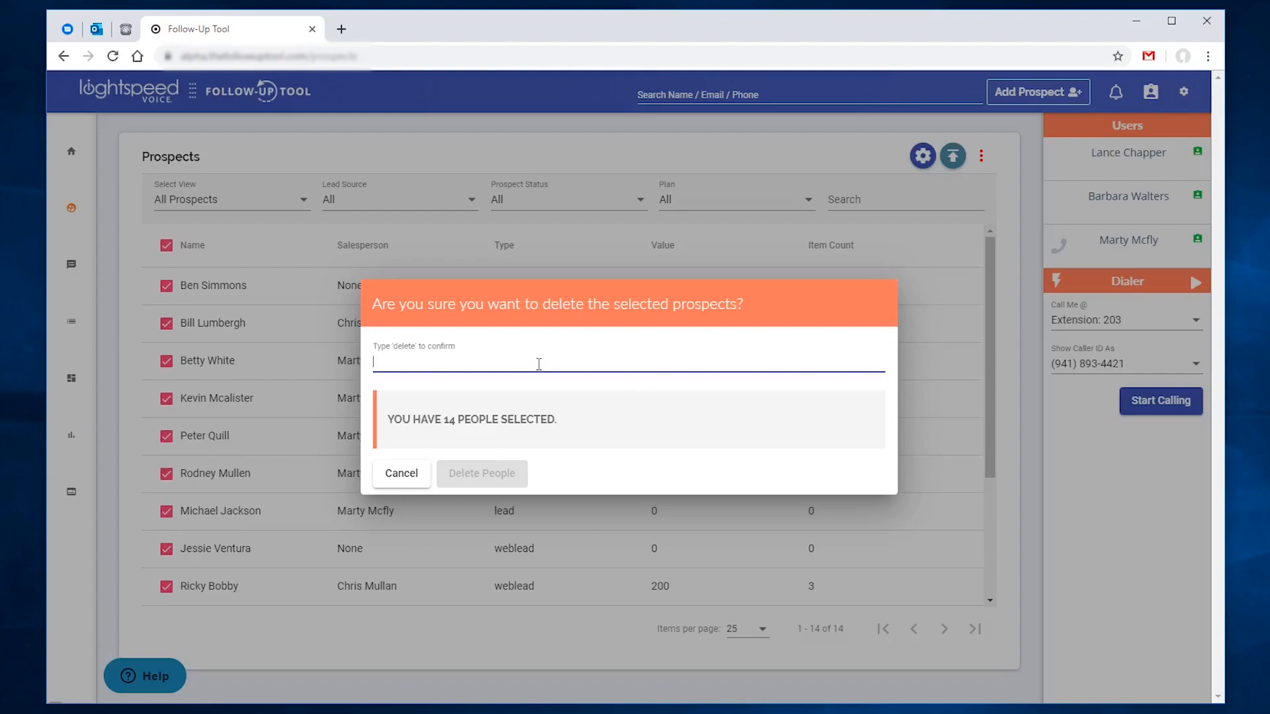
{"action": "key", "text": "Escape"}
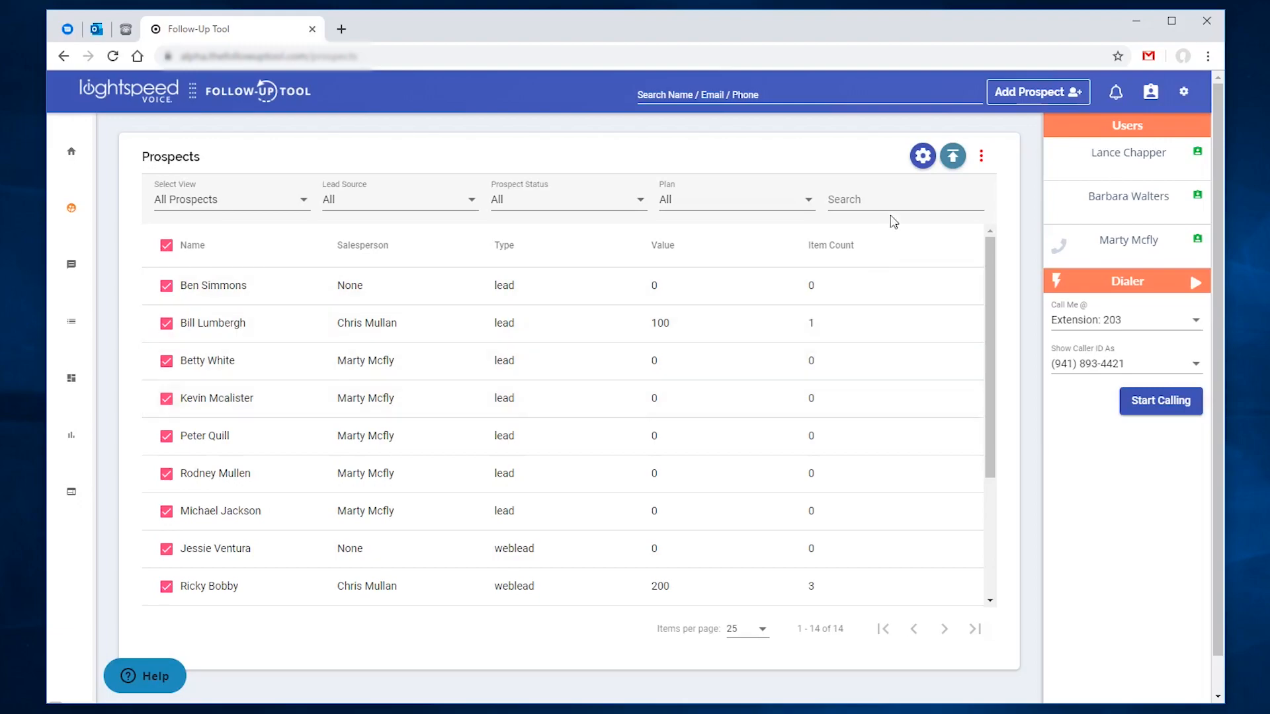
Step: Show the Email and Cell Phone columns, hide Value and Item Count, and save
{"action": "left_click", "coordinate": [923, 156]}
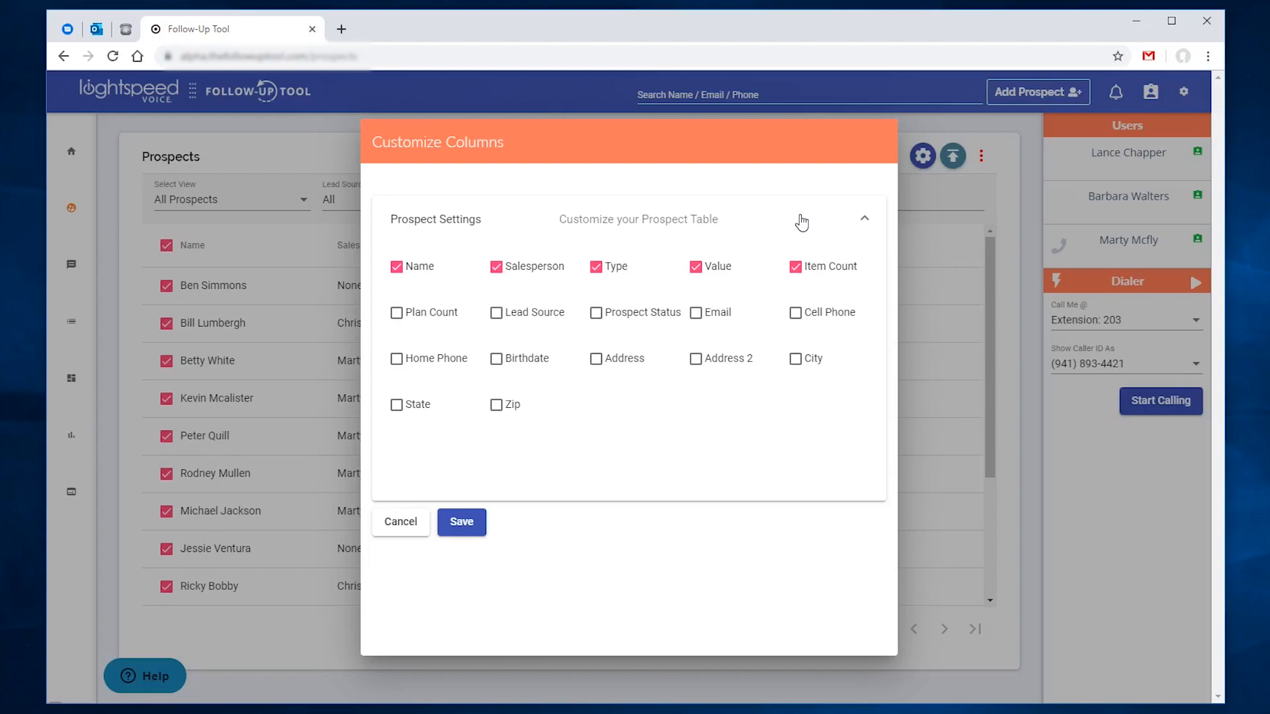
{"action": "left_click", "coordinate": [696, 313]}
{"action": "left_click", "coordinate": [795, 312]}
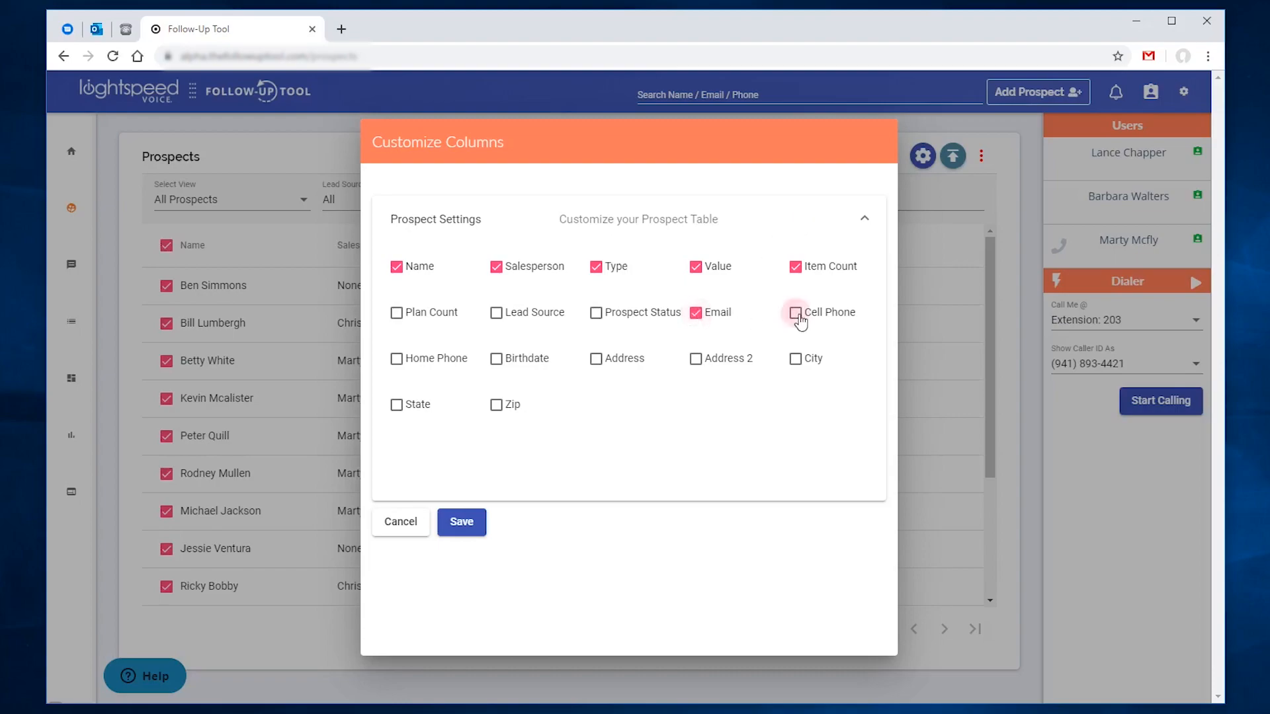
{"action": "left_click", "coordinate": [795, 267]}
{"action": "left_click", "coordinate": [695, 267]}
{"action": "left_click", "coordinate": [481, 522]}
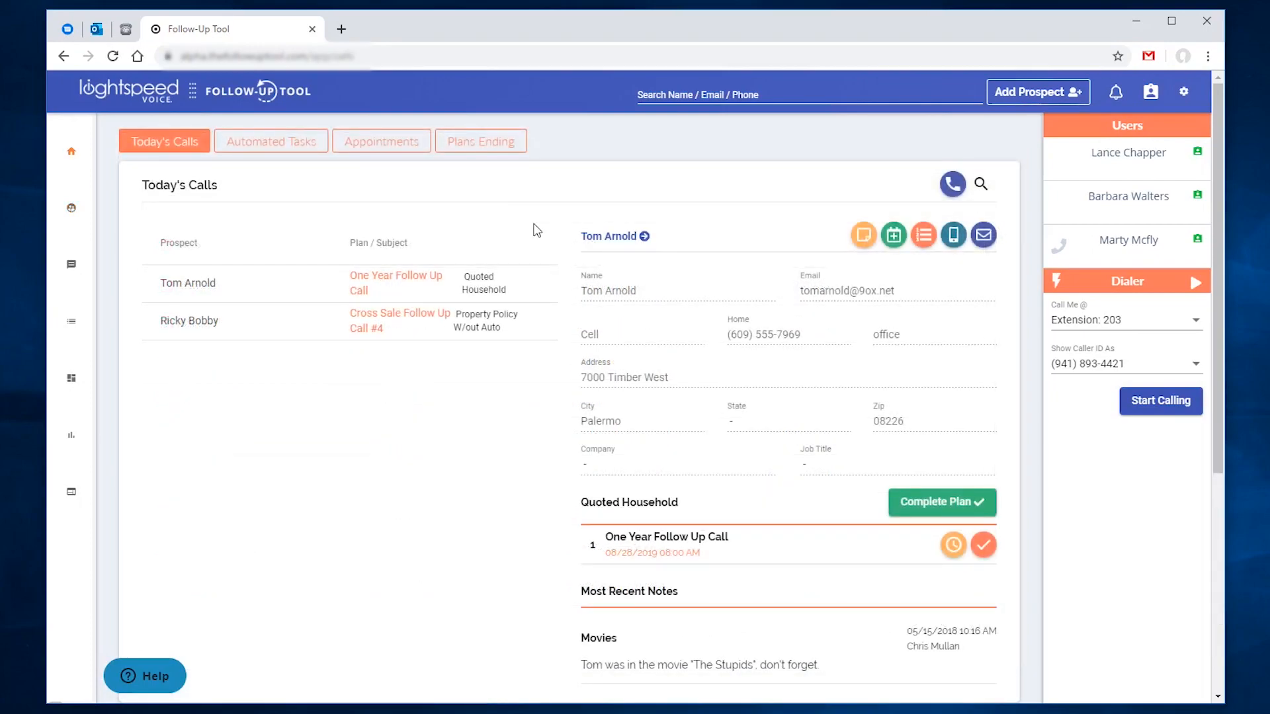
Step: Keep Lunch Meeting on a text-only reminder, then view Pickup Basketball's details
{"action": "left_click", "coordinate": [374, 152]}
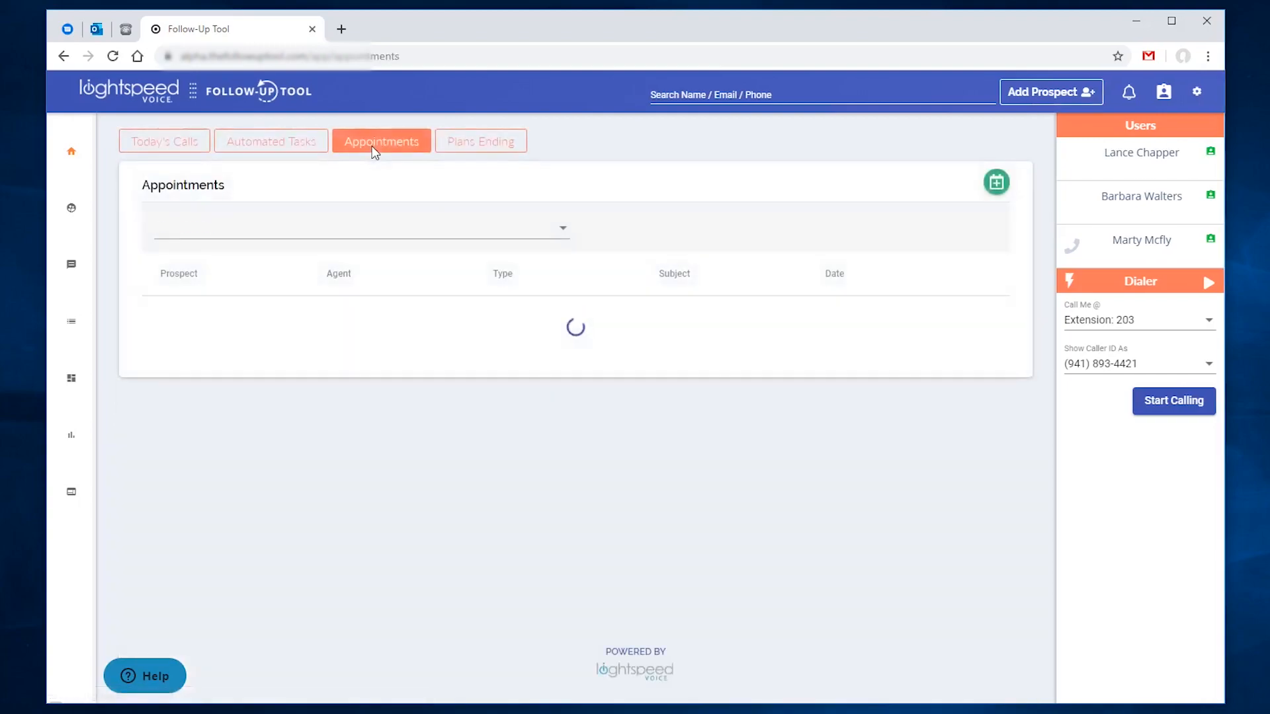
{"action": "left_click", "coordinate": [607, 314]}
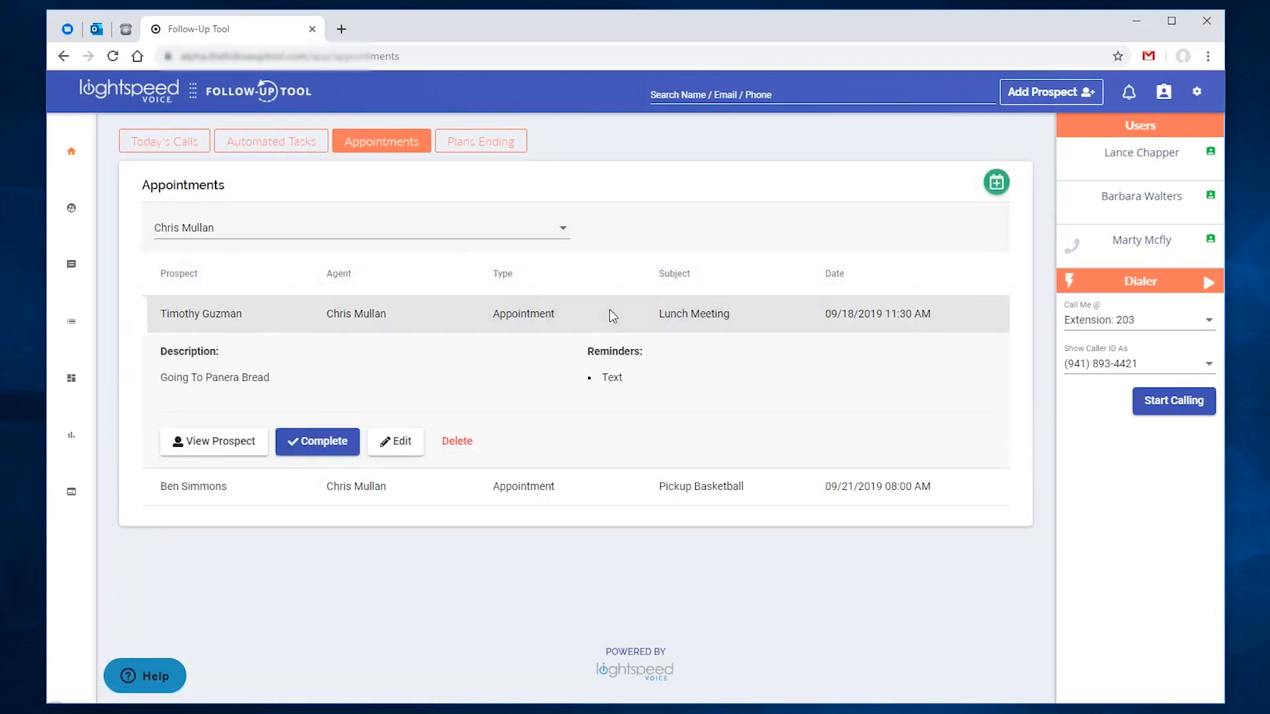
{"action": "left_click", "coordinate": [400, 443]}
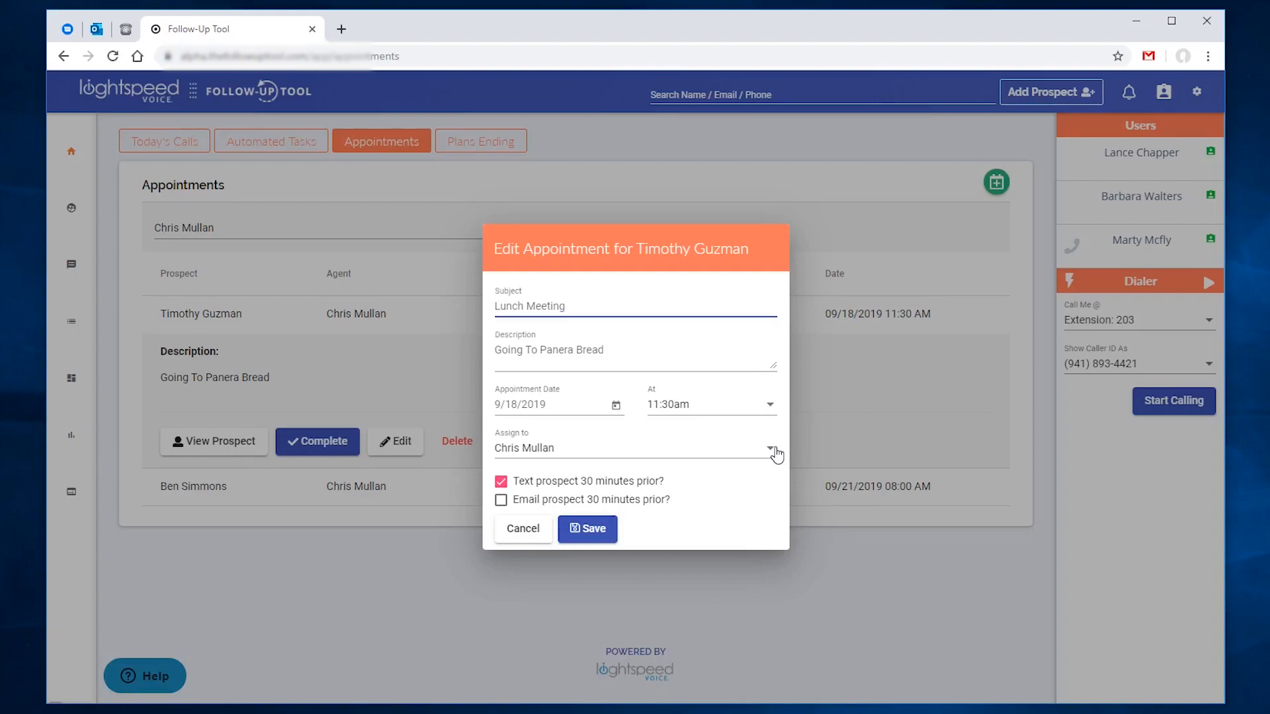
{"action": "left_click", "coordinate": [500, 501]}
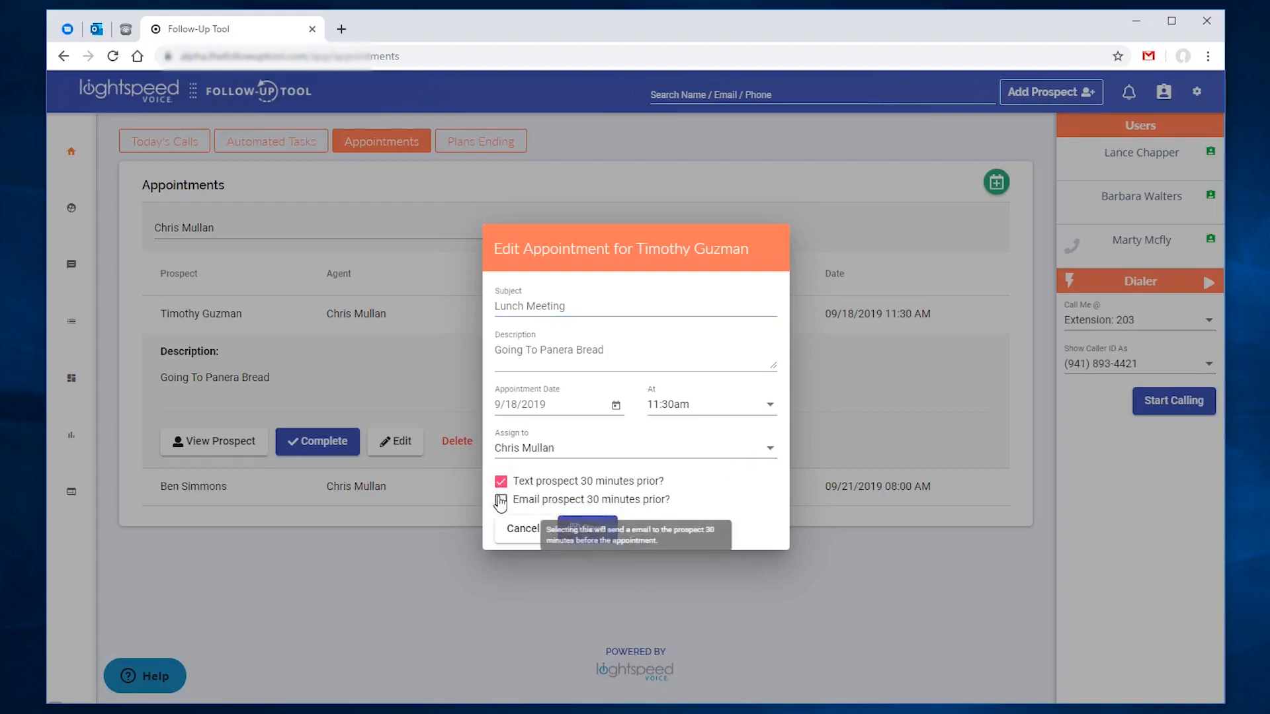
{"action": "left_click", "coordinate": [500, 500]}
{"action": "left_click", "coordinate": [587, 529]}
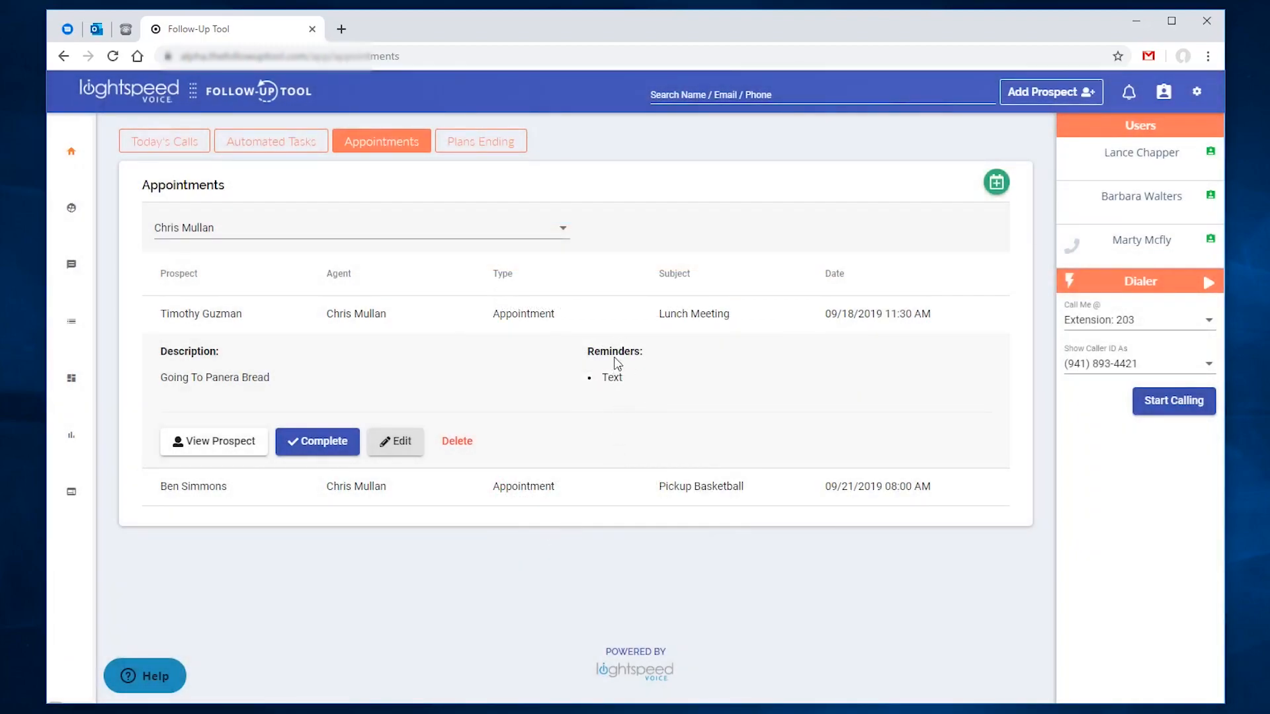
{"action": "left_click", "coordinate": [625, 487]}
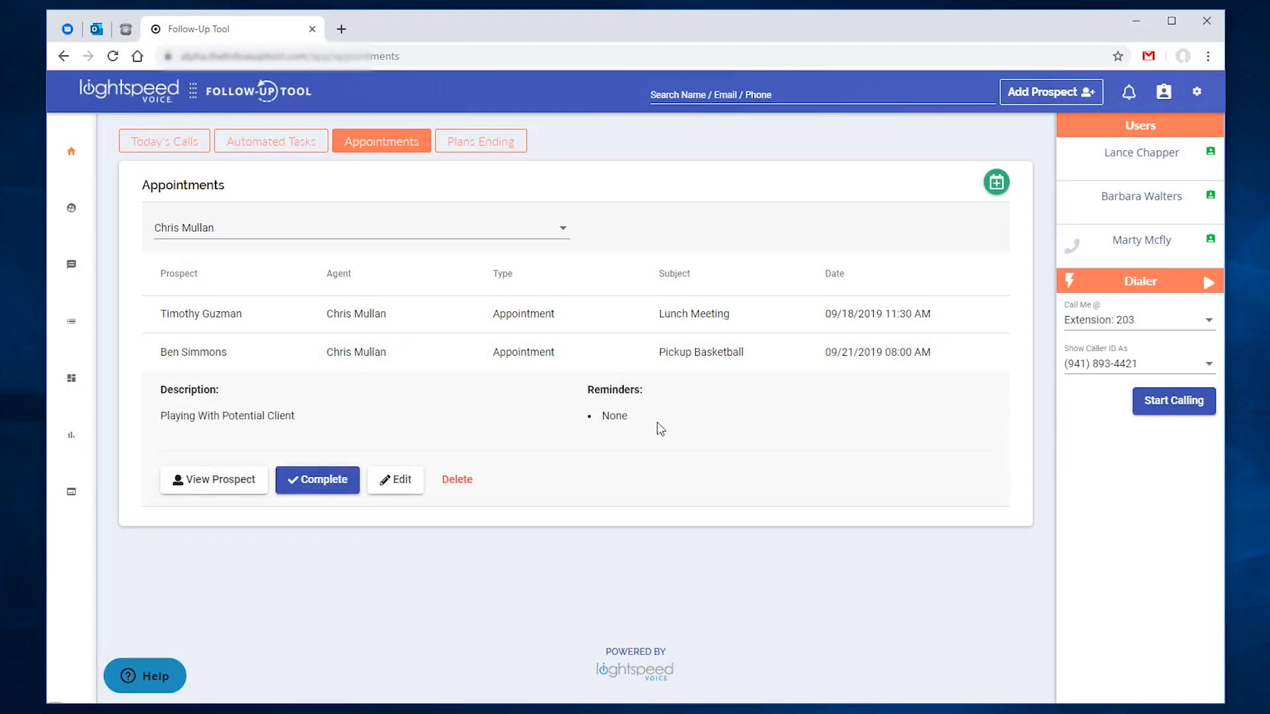
Step: Edit the Appointment Reminder Message, show and hide its shortcodes, and save it
{"action": "left_click", "coordinate": [1195, 92]}
{"action": "left_click", "coordinate": [1058, 210]}
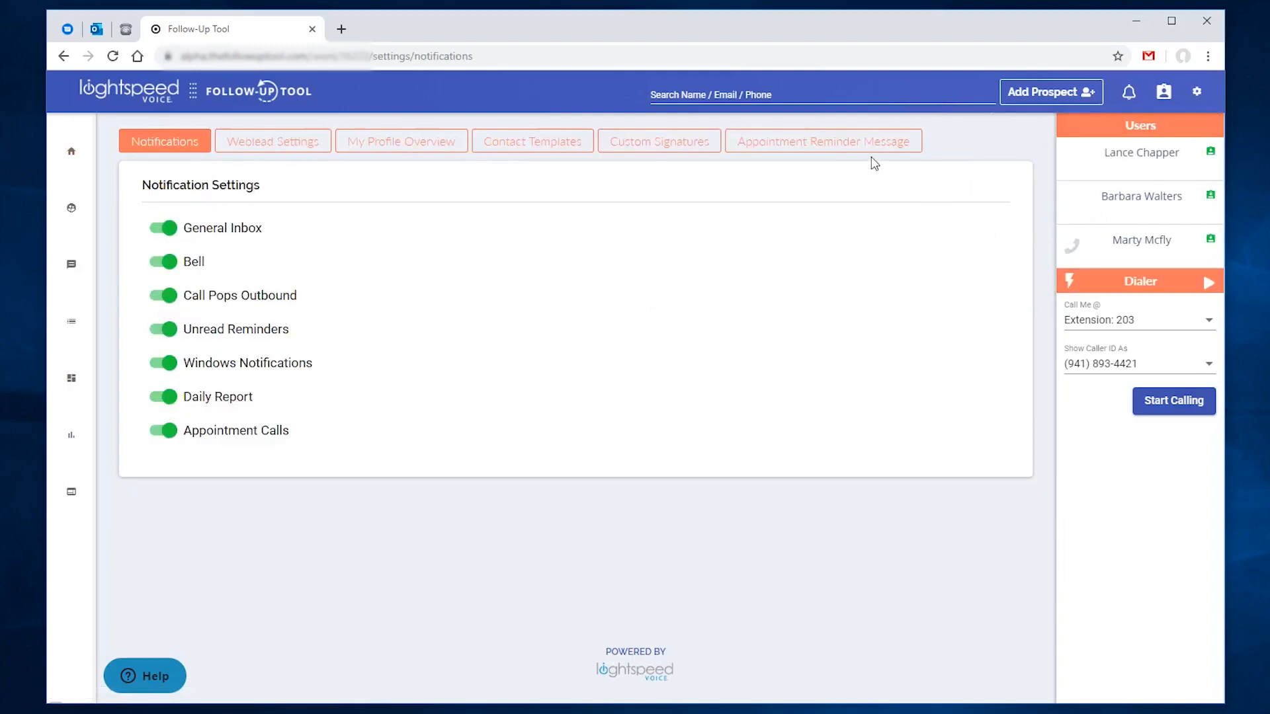
{"action": "left_click", "coordinate": [853, 143]}
{"action": "left_click", "coordinate": [184, 318]}
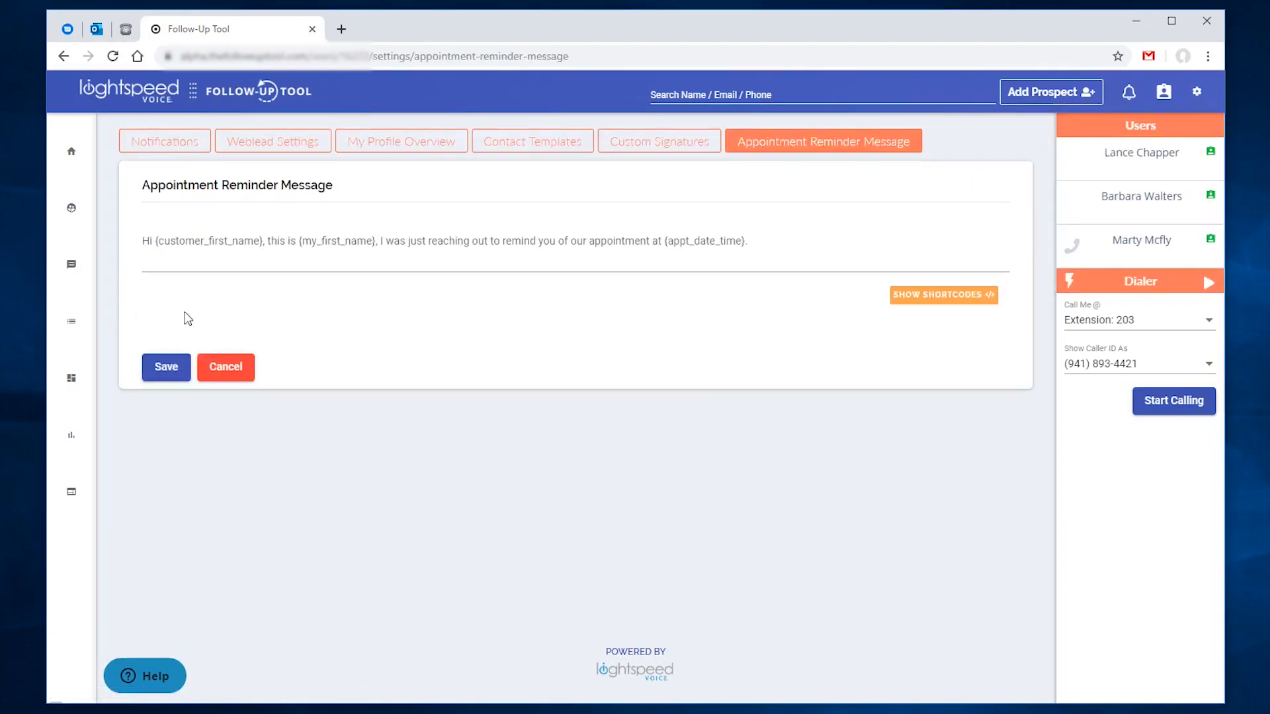
{"action": "left_click", "coordinate": [903, 301]}
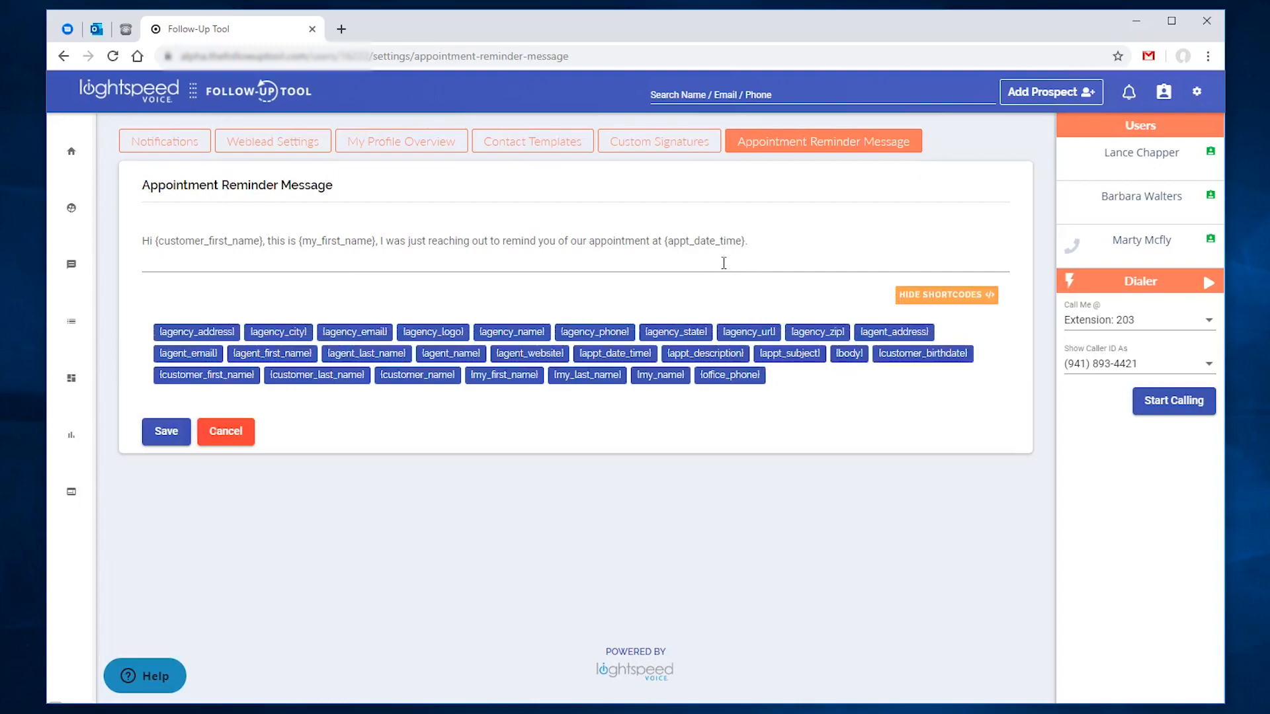
{"action": "left_click", "coordinate": [922, 296]}
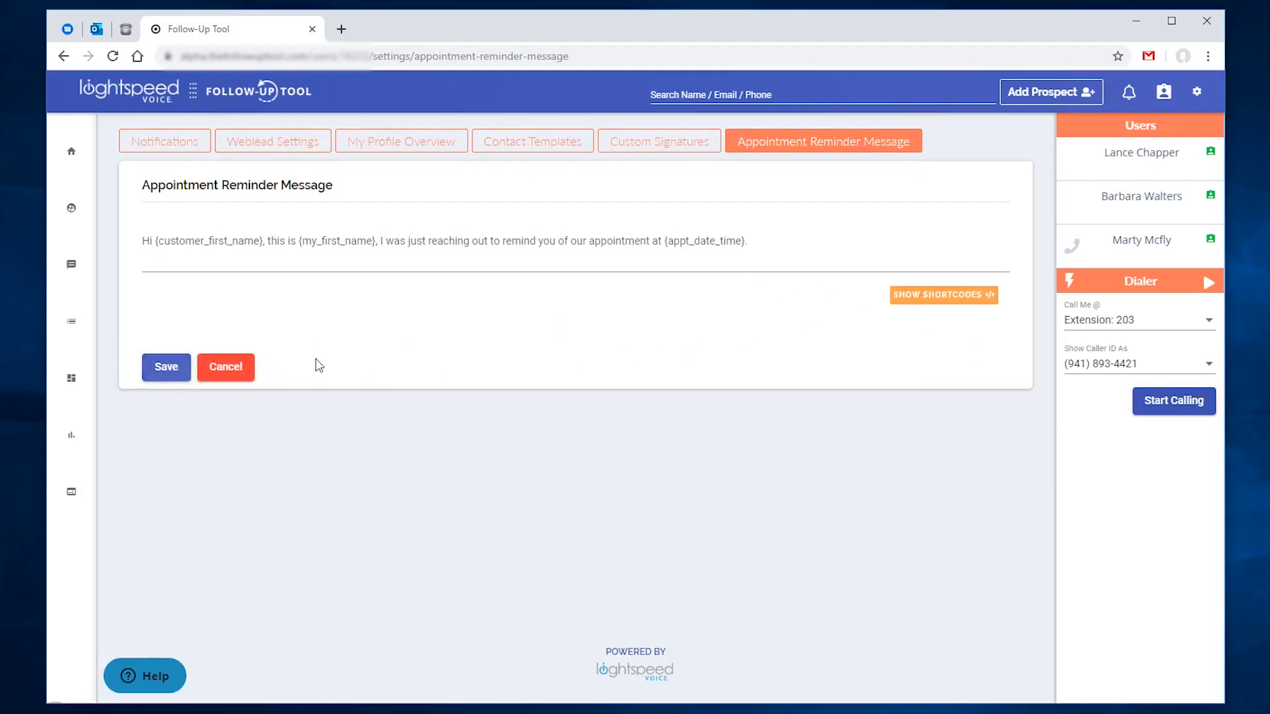
{"action": "left_click", "coordinate": [166, 366]}
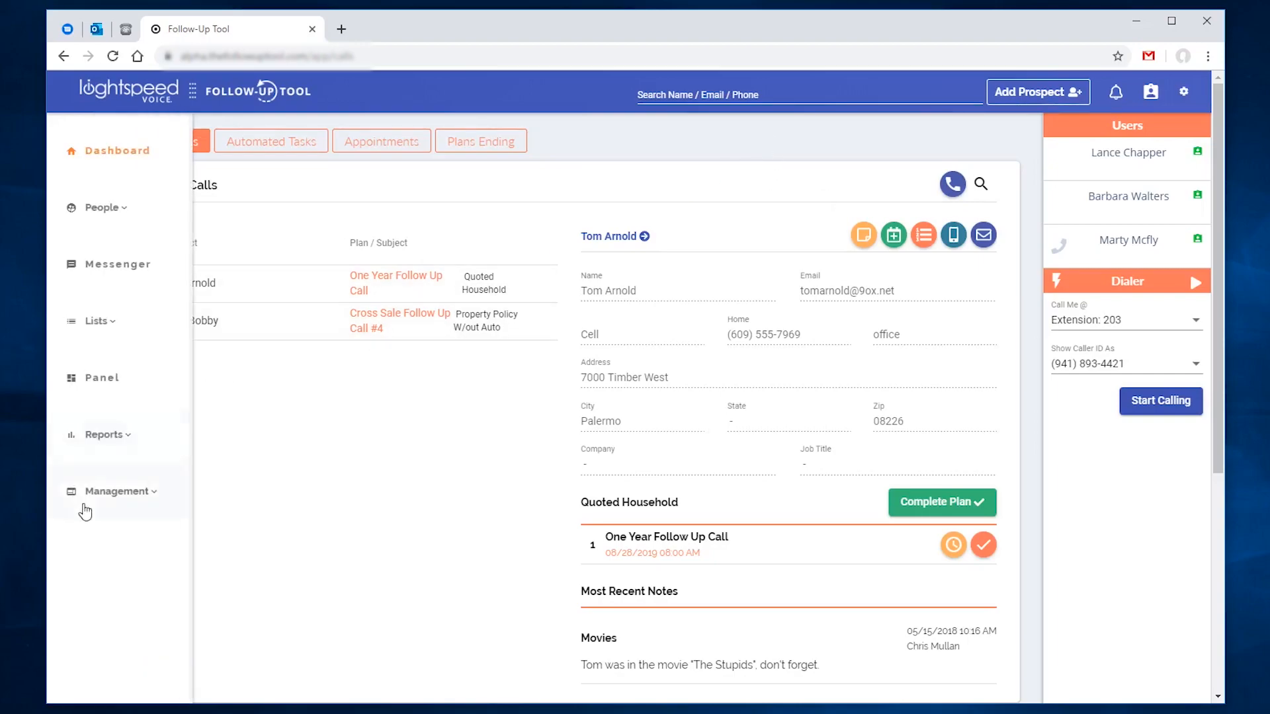
Step: Turn on Weekends Enabled in the Setup / User account details and save
{"action": "left_click", "coordinate": [102, 495]}
{"action": "scroll", "coordinate": [106, 497], "scroll_direction": "down", "scroll_amount": 2}
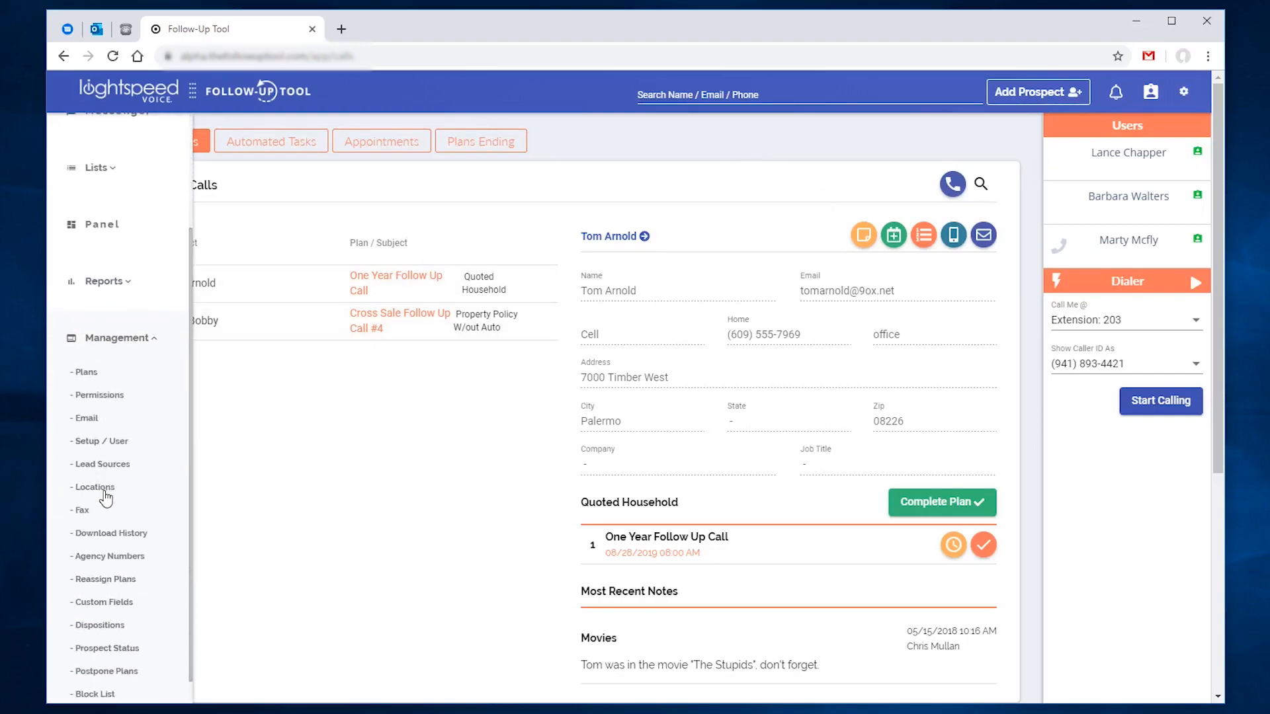
{"action": "left_click", "coordinate": [101, 447]}
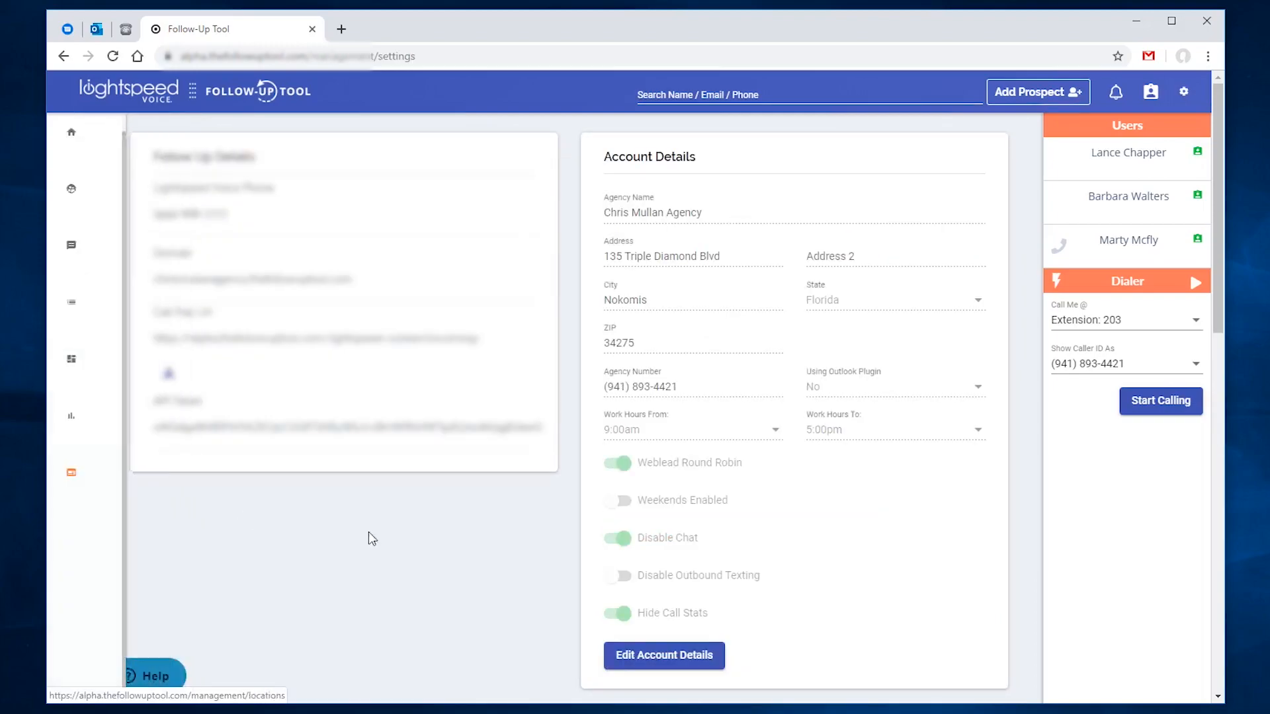
{"action": "left_click", "coordinate": [664, 655]}
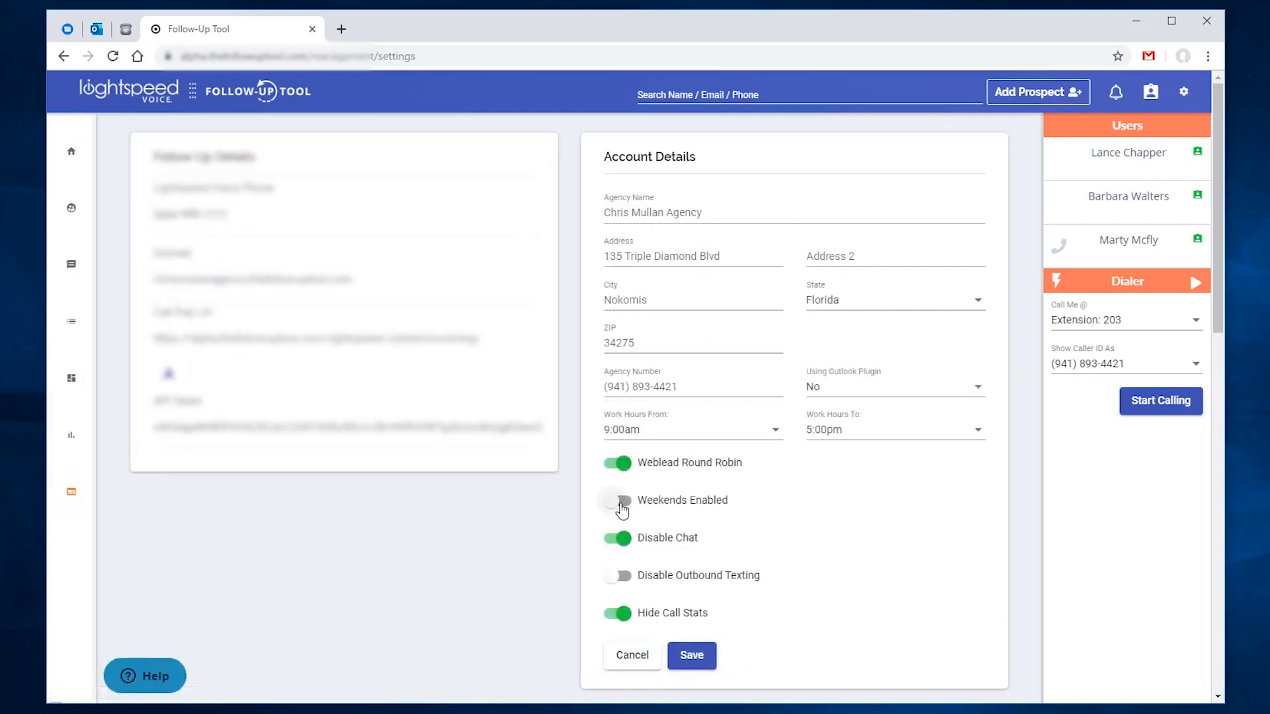
{"action": "left_click", "coordinate": [620, 502]}
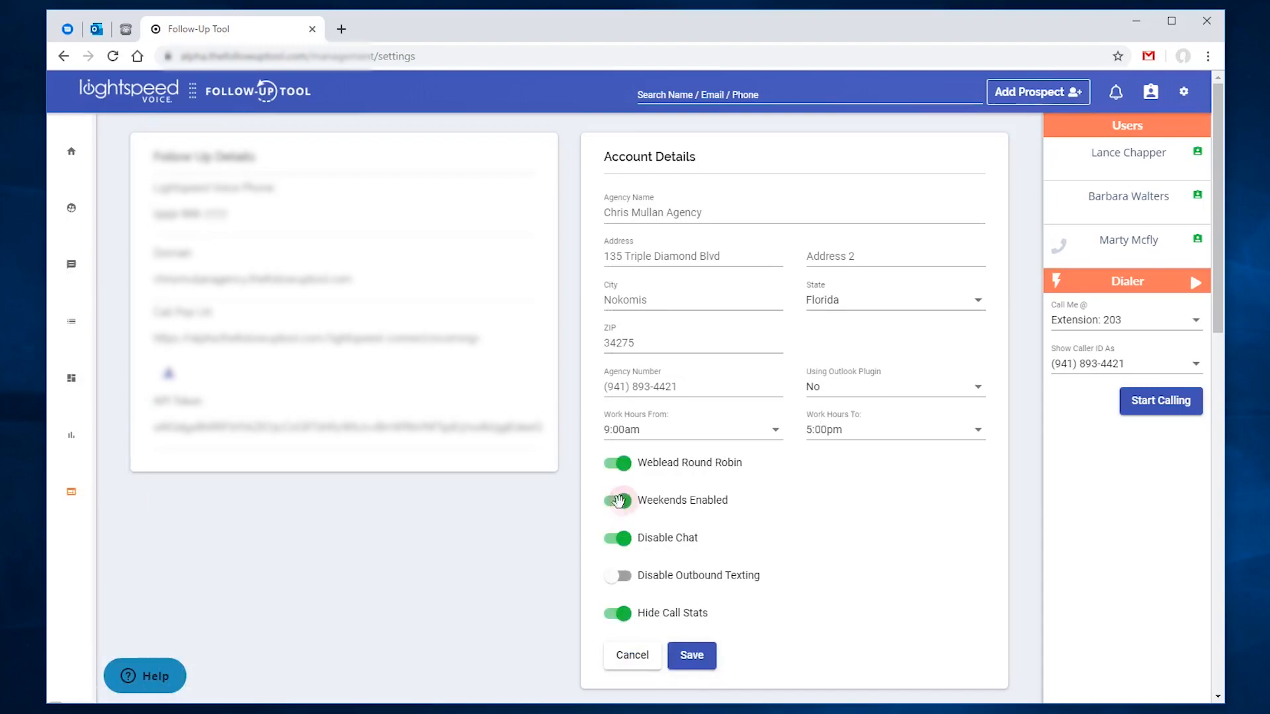
{"action": "left_click", "coordinate": [699, 646]}
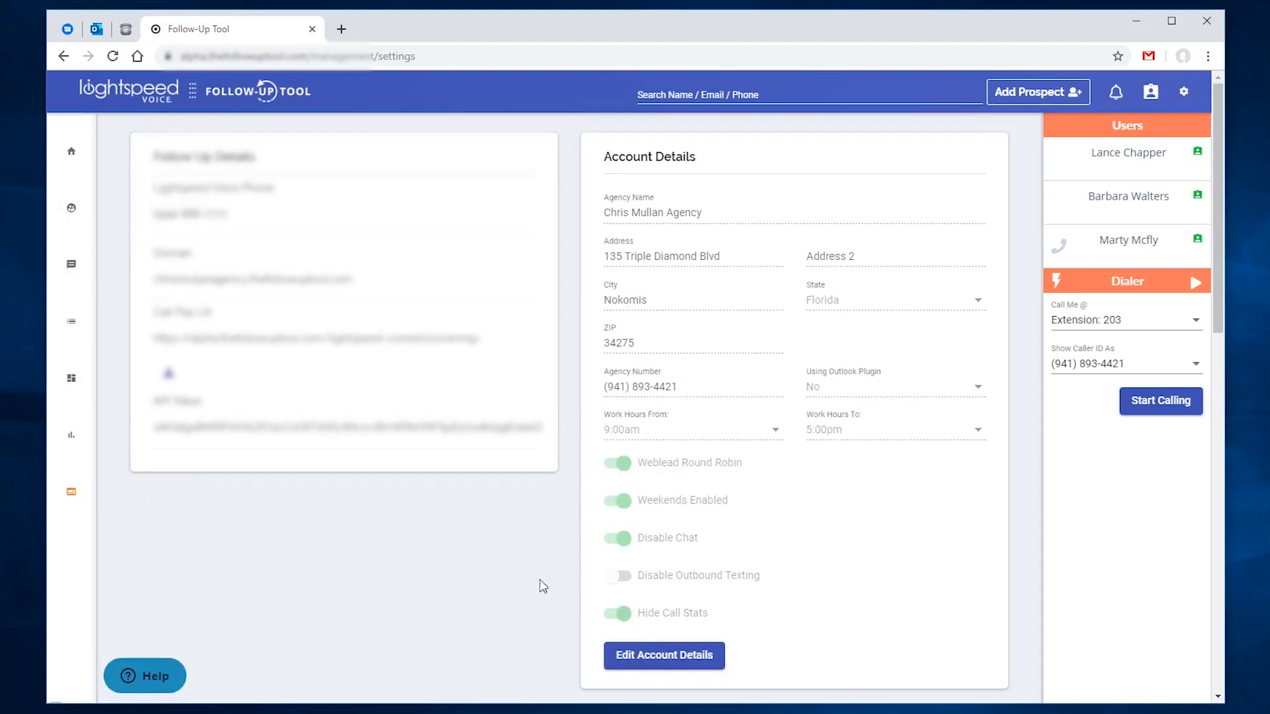
Step: Open Follow Up Item 2 of the Quoted Household plan for editing
{"action": "mouse_move", "coordinate": [98, 470]}
{"action": "left_click", "coordinate": [89, 526]}
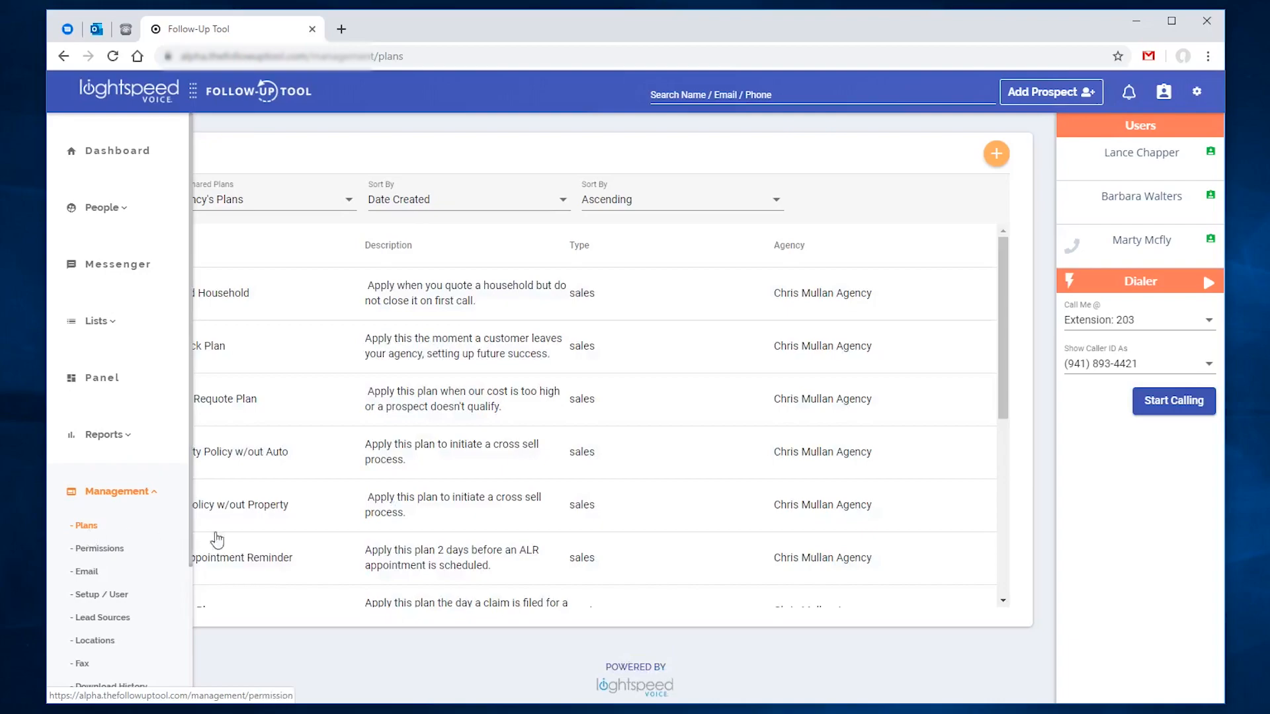
{"action": "left_click", "coordinate": [295, 304]}
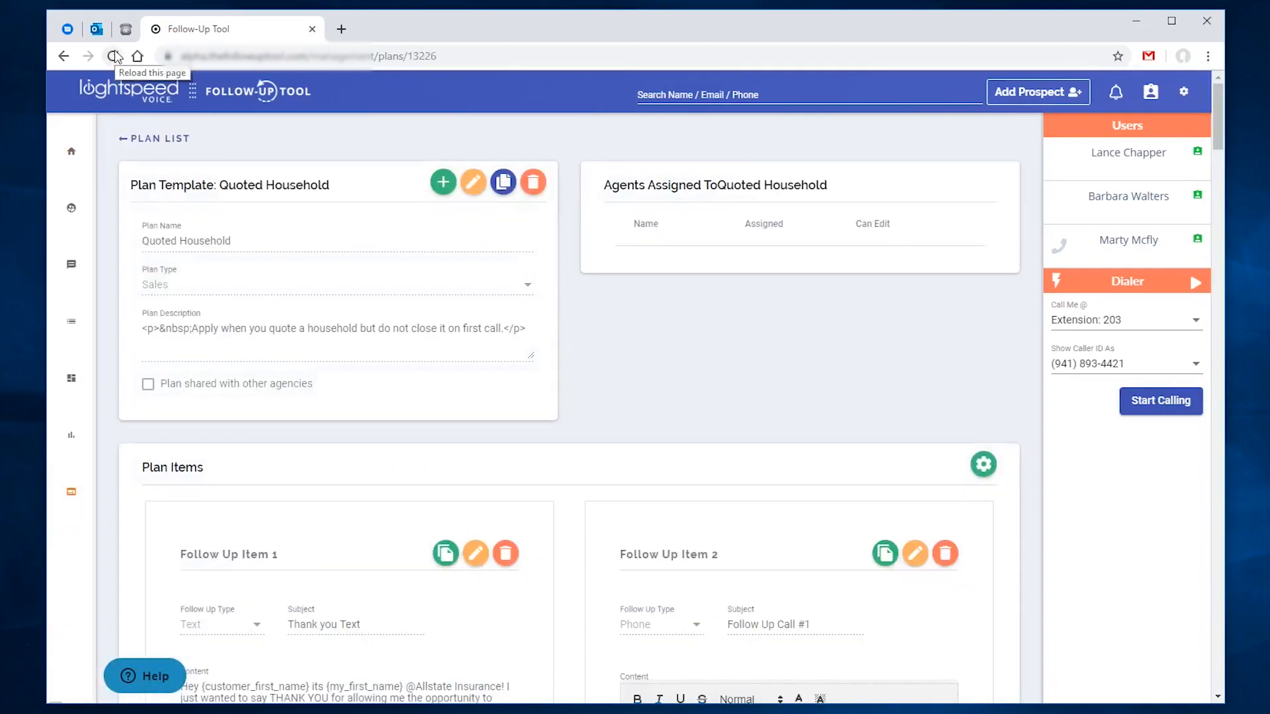
{"action": "scroll", "coordinate": [646, 462], "scroll_direction": "down", "scroll_amount": 4}
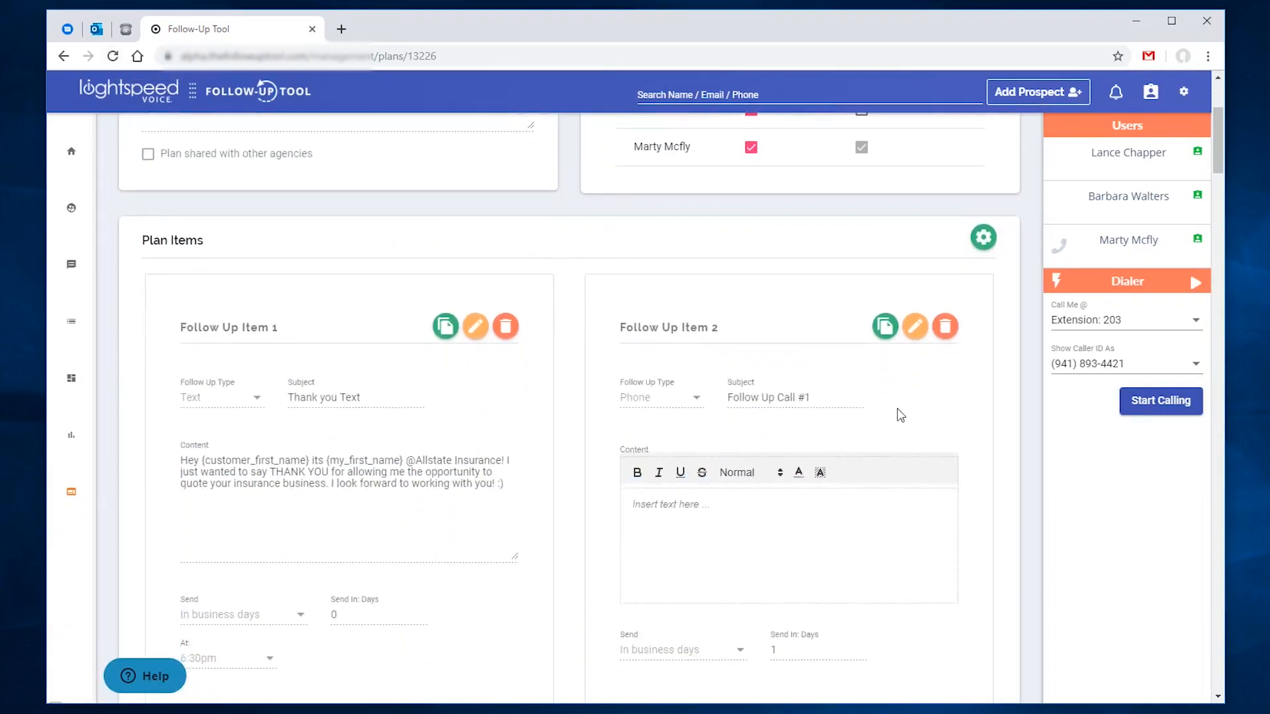
{"action": "left_click", "coordinate": [923, 336]}
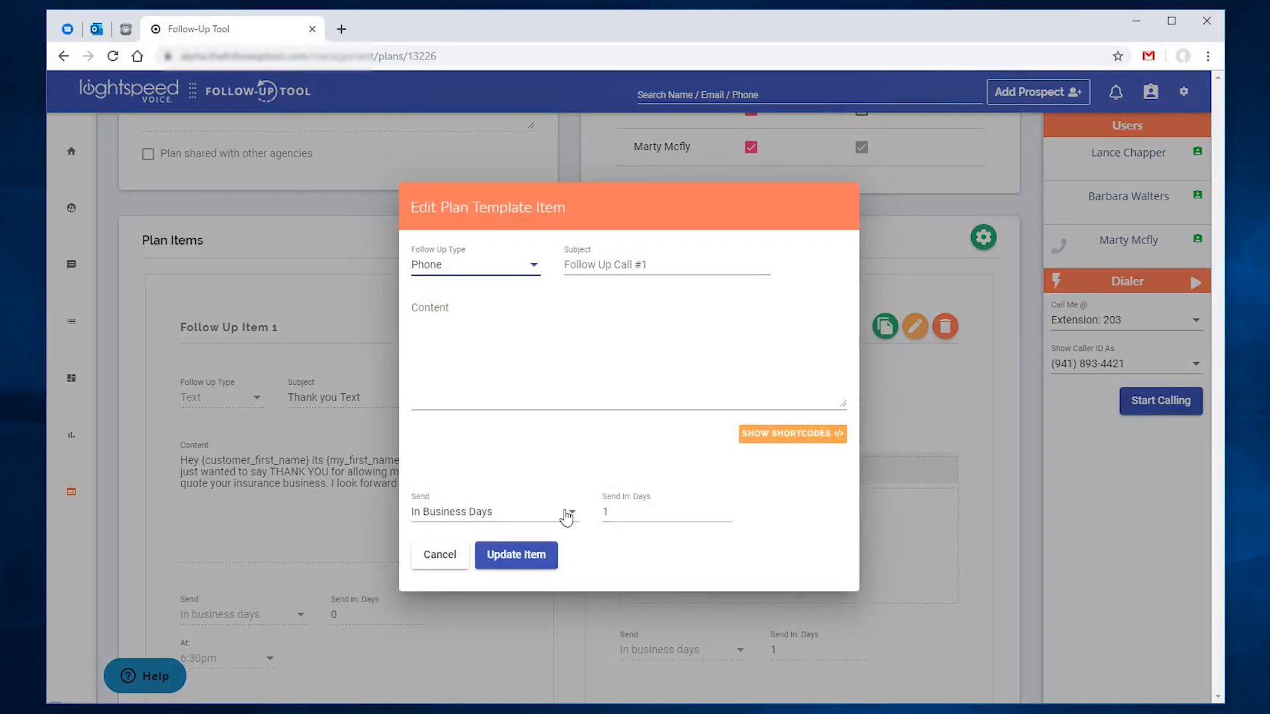
Step: Set the follow-up item to send In Weeks on a Saturday
{"action": "left_click", "coordinate": [567, 516]}
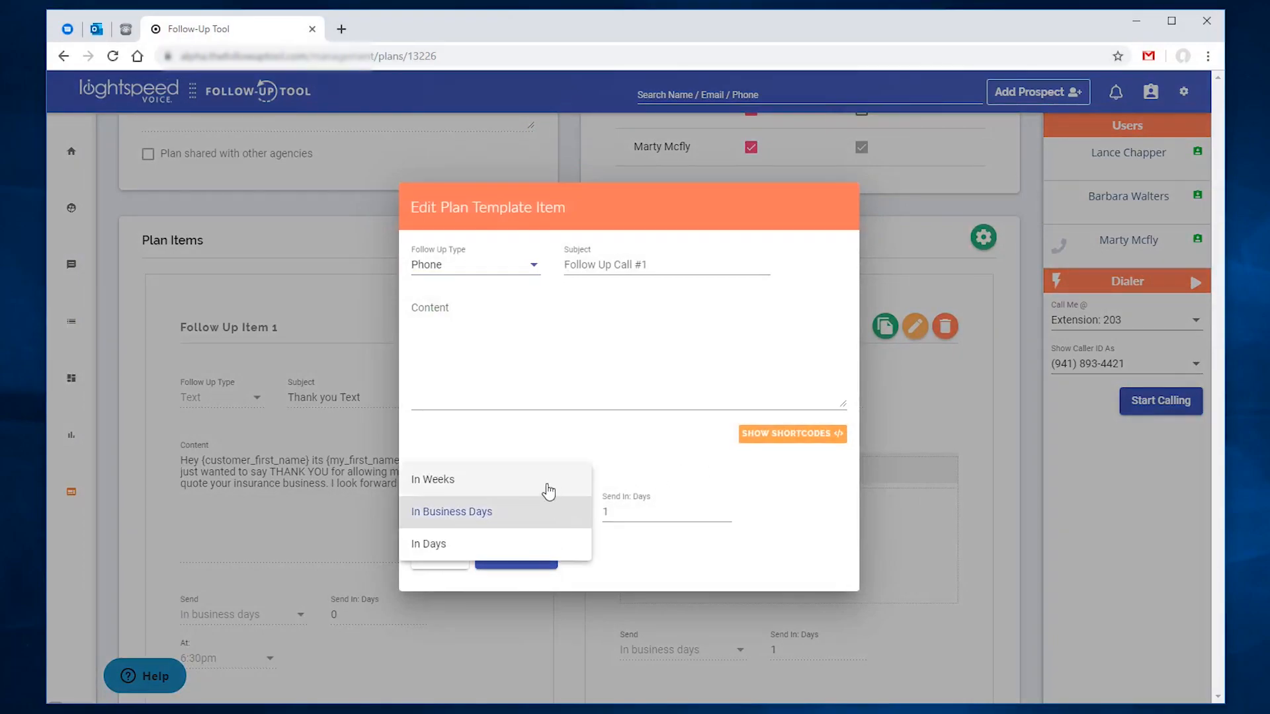
{"action": "left_click", "coordinate": [548, 492]}
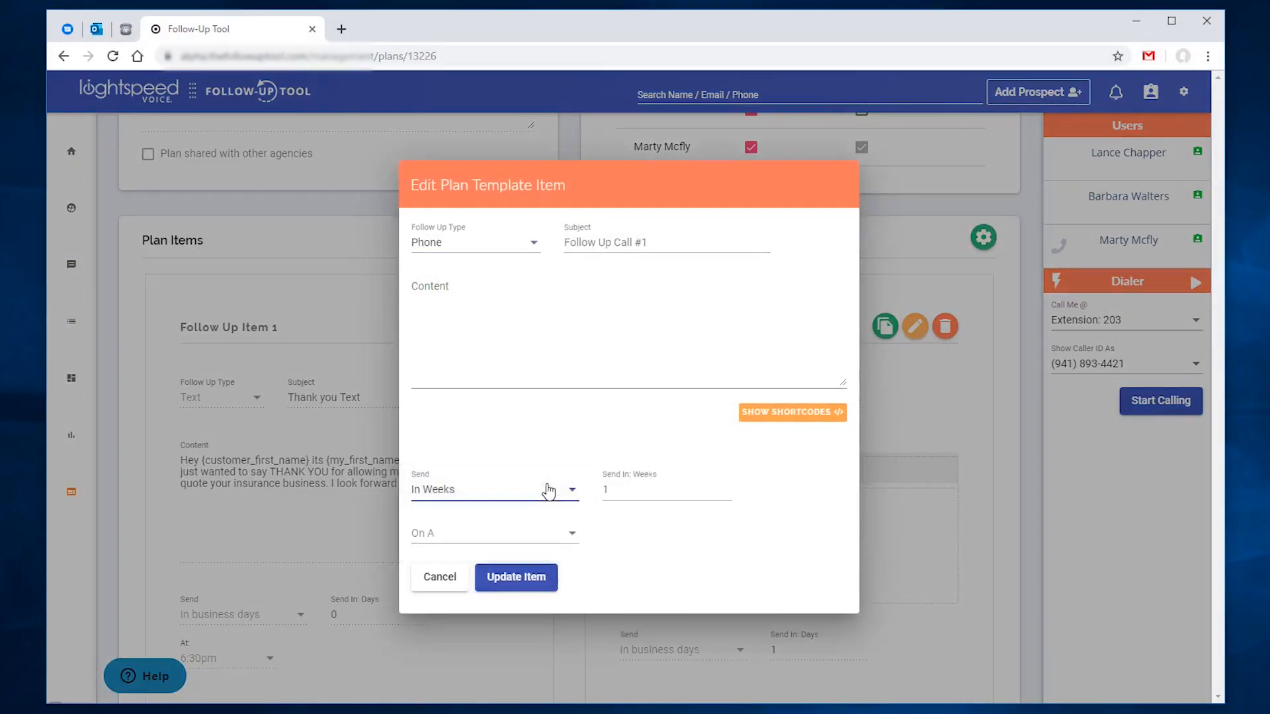
{"action": "left_click", "coordinate": [545, 538]}
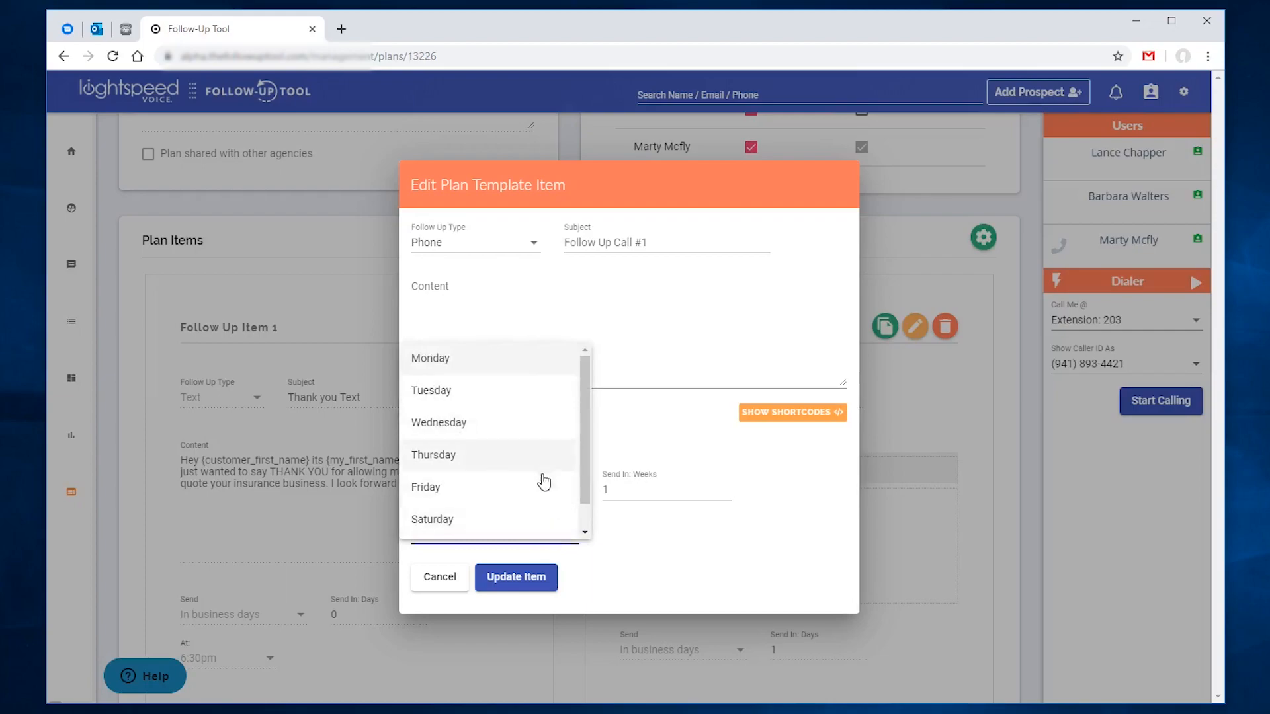
{"action": "scroll", "coordinate": [539, 486], "scroll_direction": "down", "scroll_amount": 1}
{"action": "left_click", "coordinate": [521, 504]}
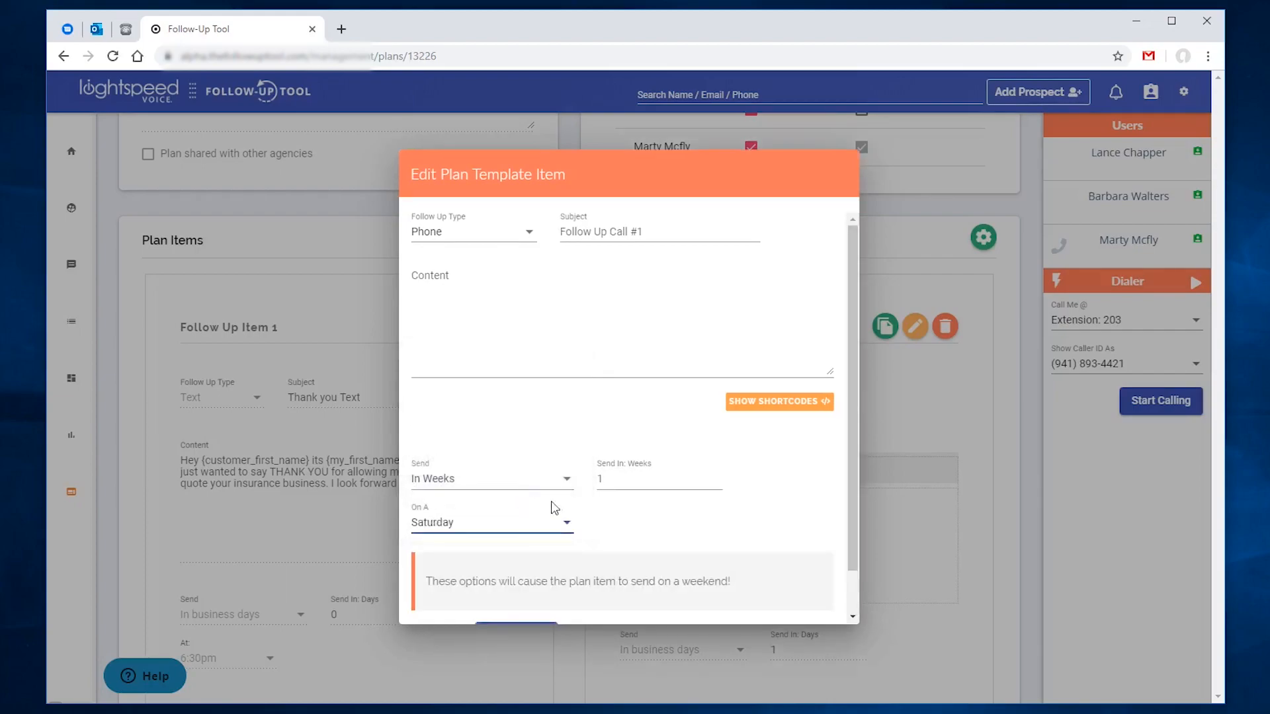
{"action": "scroll", "coordinate": [628, 532], "scroll_direction": "down", "scroll_amount": 1}
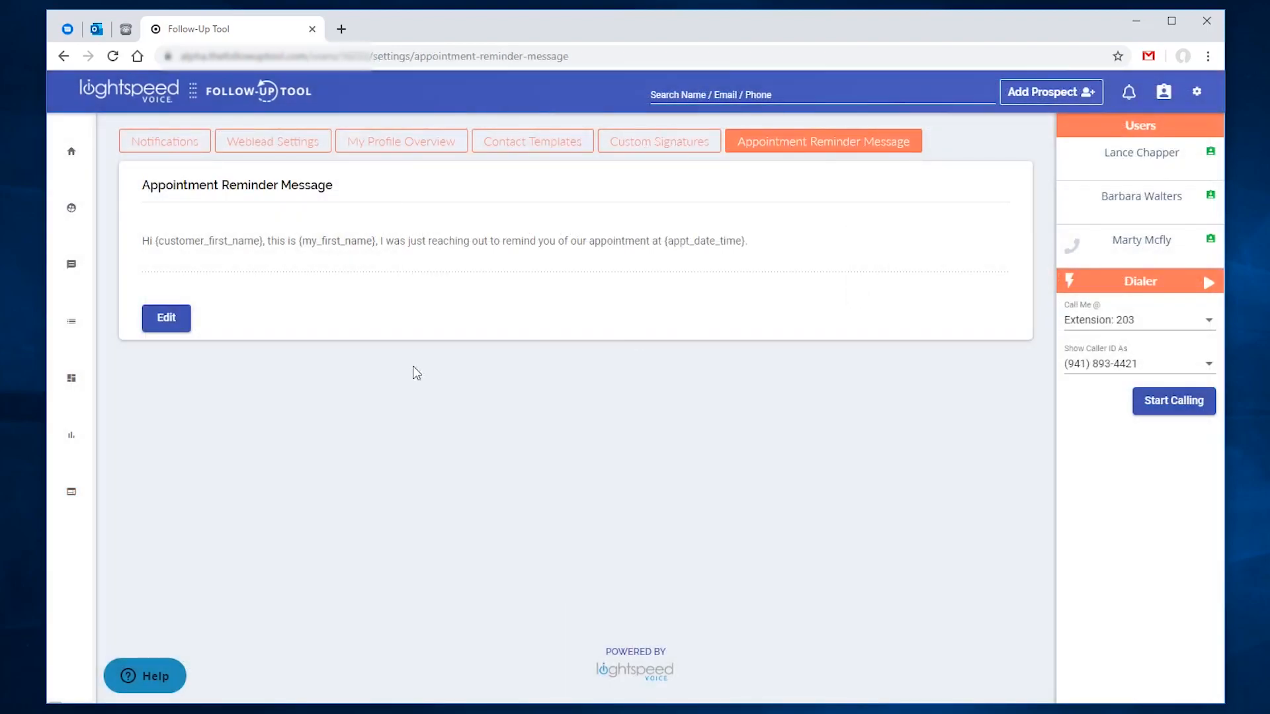
Step: On the Management > Setup / User page, switch off Enable Fax Notifications under Misc Settings and save
{"action": "left_click", "coordinate": [115, 493]}
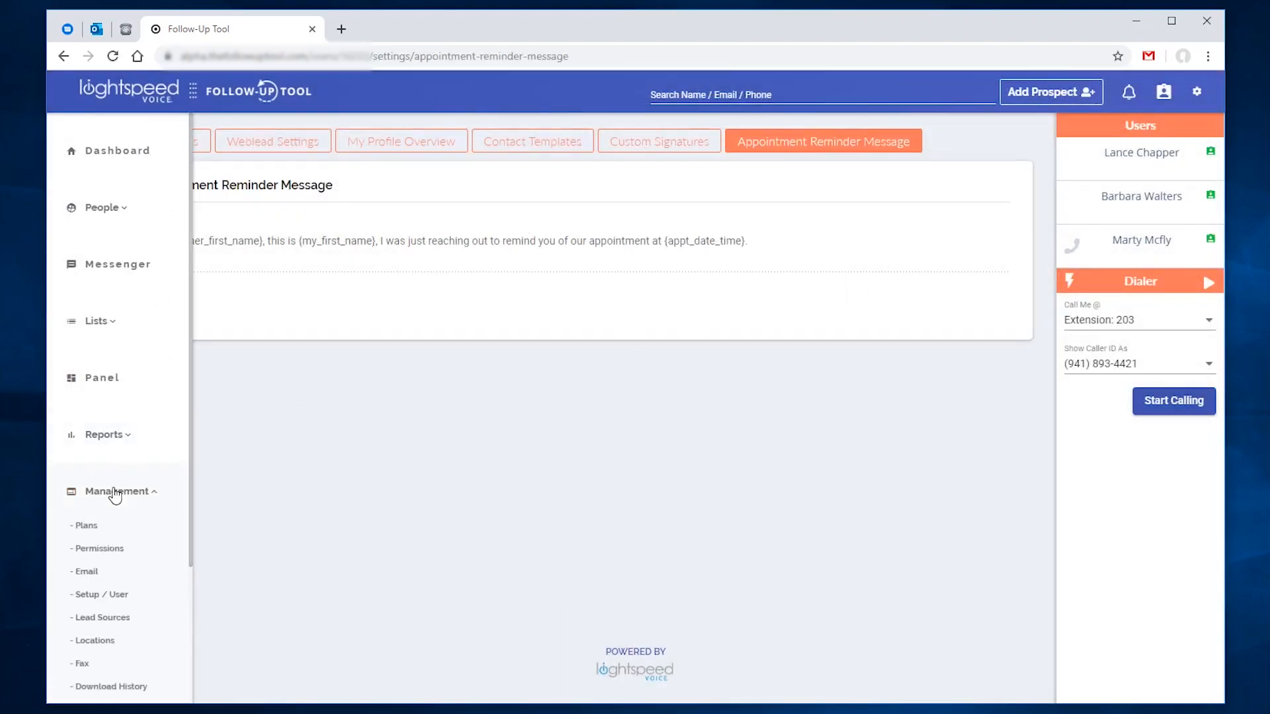
{"action": "left_click", "coordinate": [103, 595]}
{"action": "scroll", "coordinate": [419, 584], "scroll_direction": "down", "scroll_amount": 12}
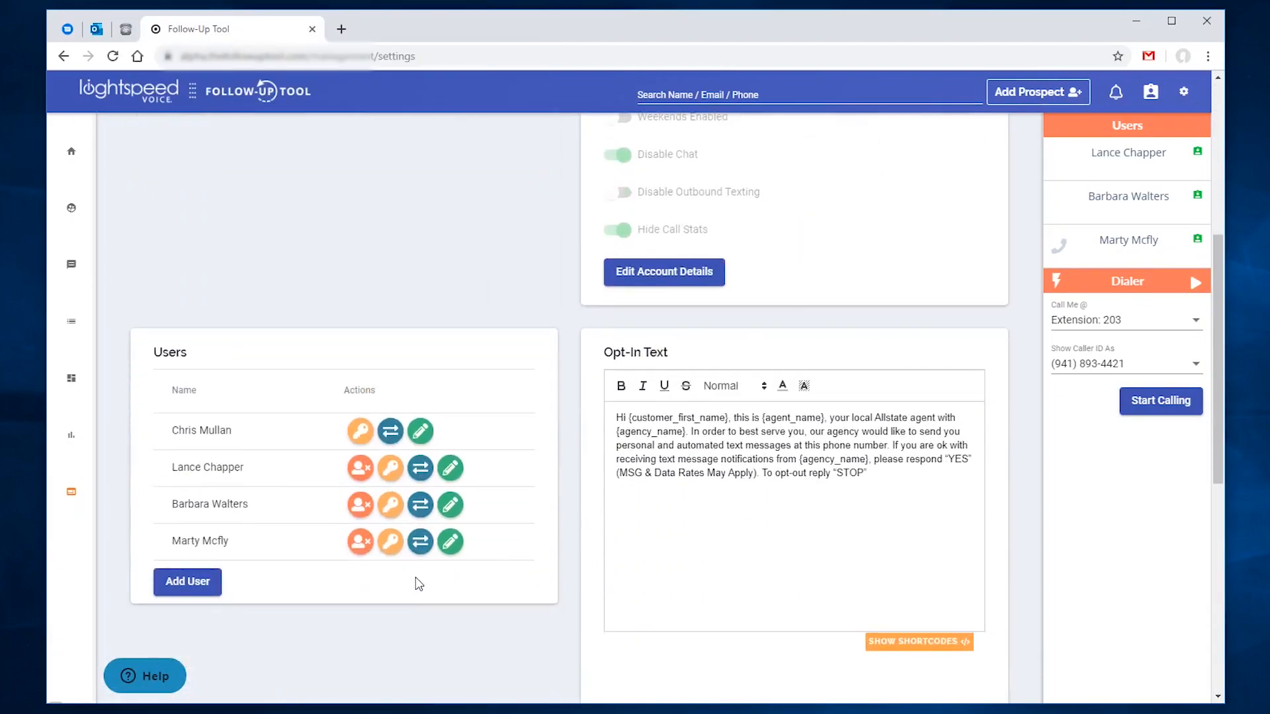
{"action": "left_click", "coordinate": [200, 600]}
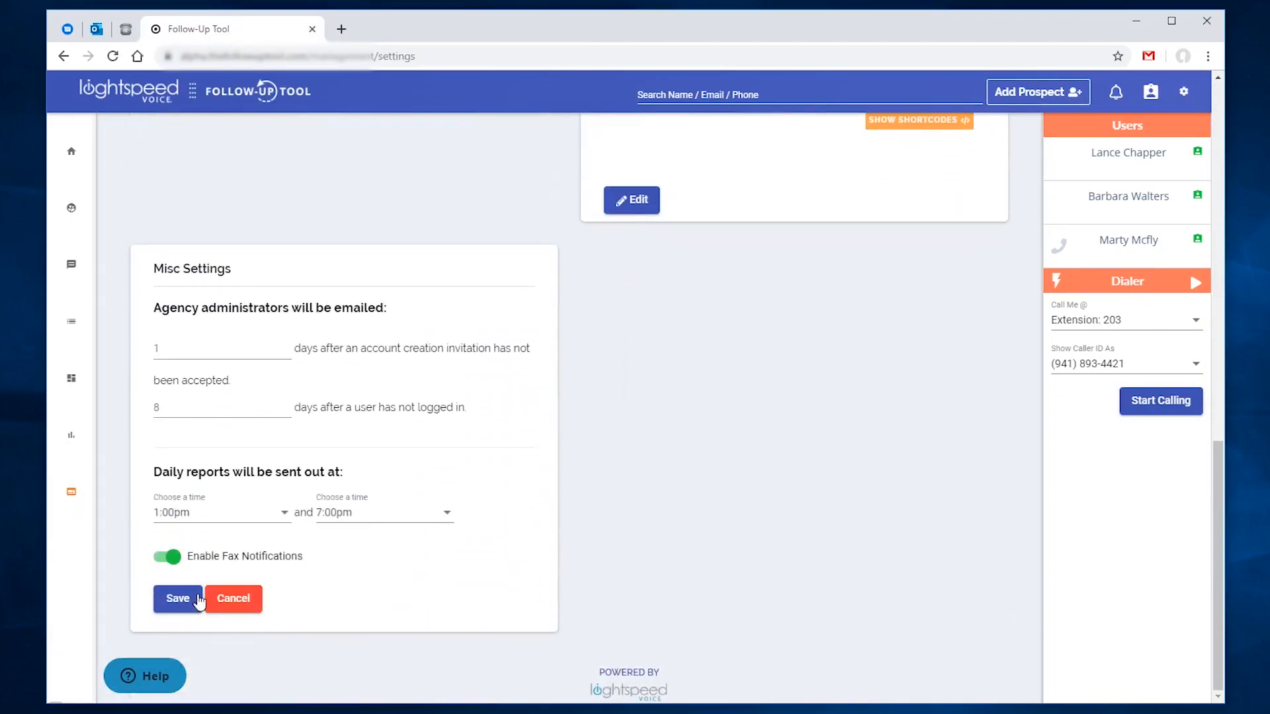
{"action": "left_click", "coordinate": [166, 557]}
{"action": "left_click", "coordinate": [177, 599]}
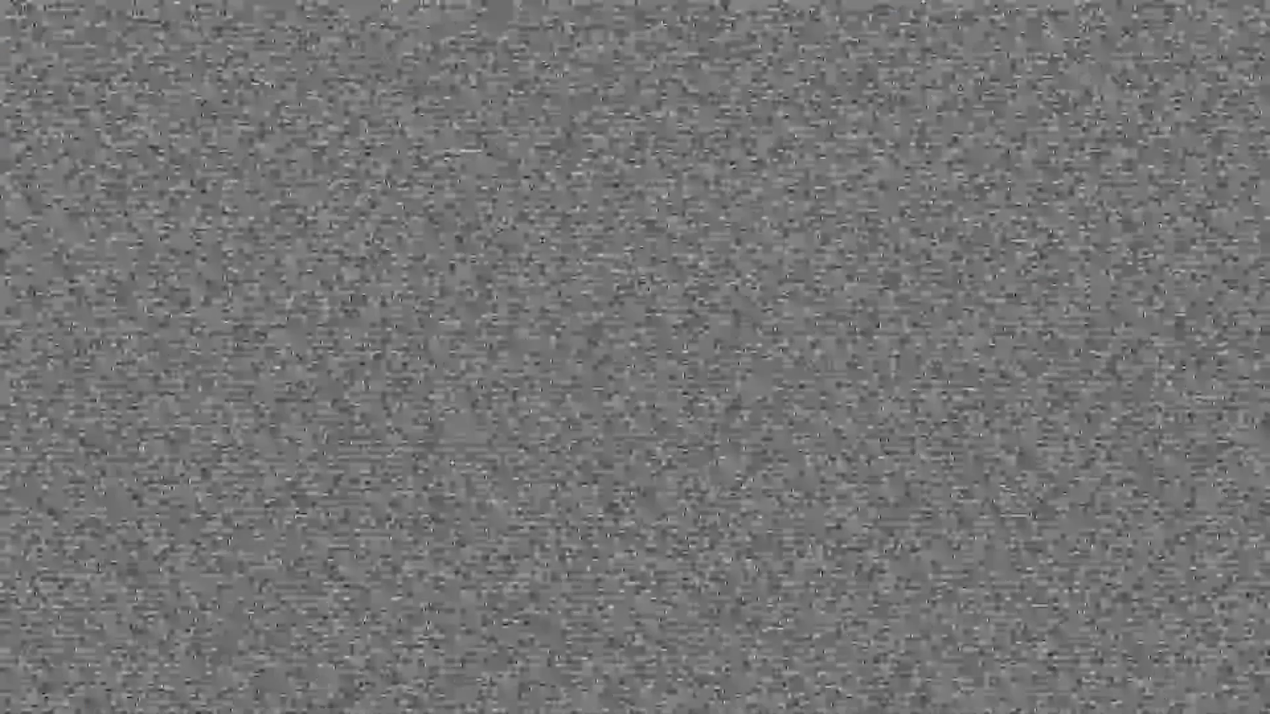